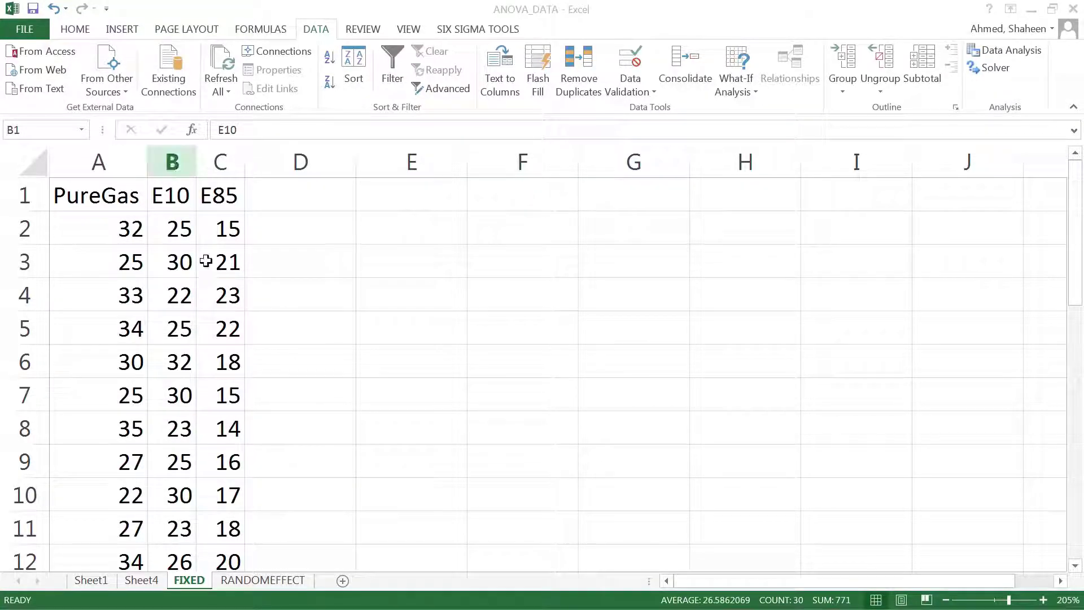
Highlight the PureGas, E10 and E85 fuel columns and step through the PureGas values
left_click(205, 261)
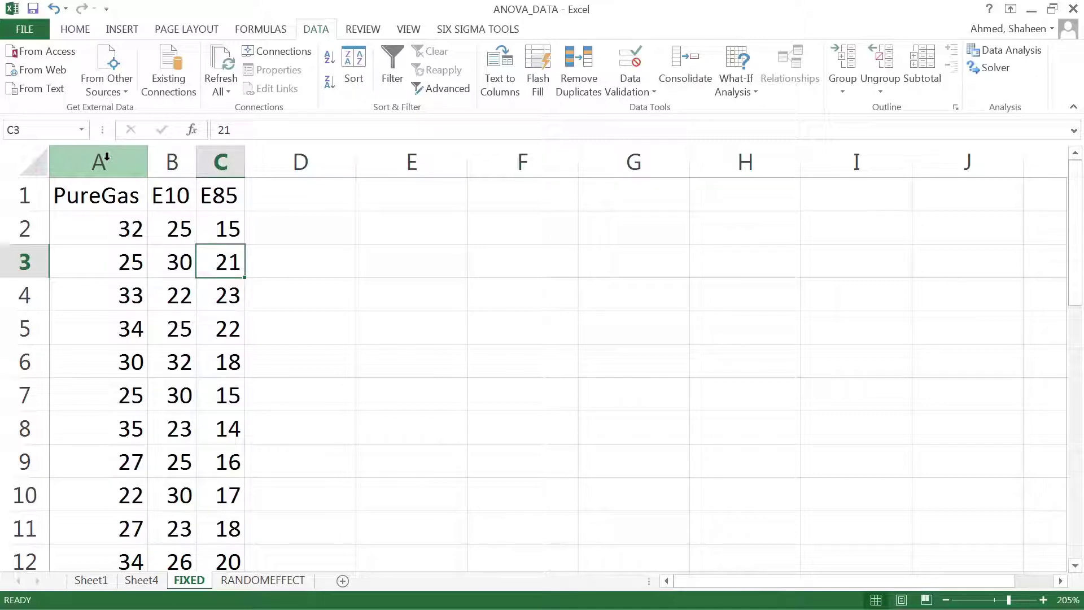
left_click_drag(108, 157, 207, 154)
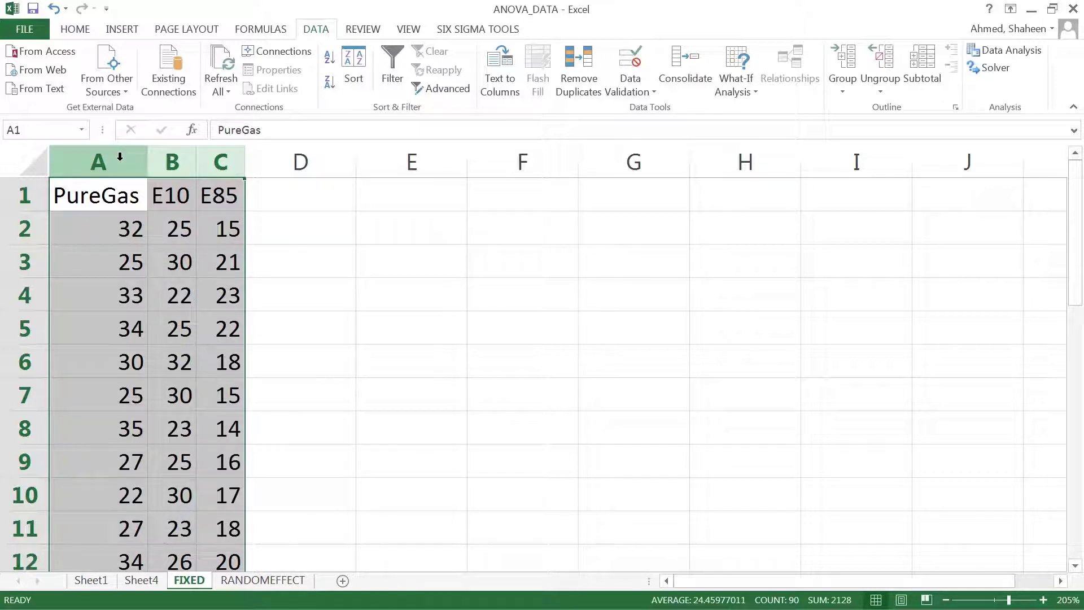
left_click(119, 156)
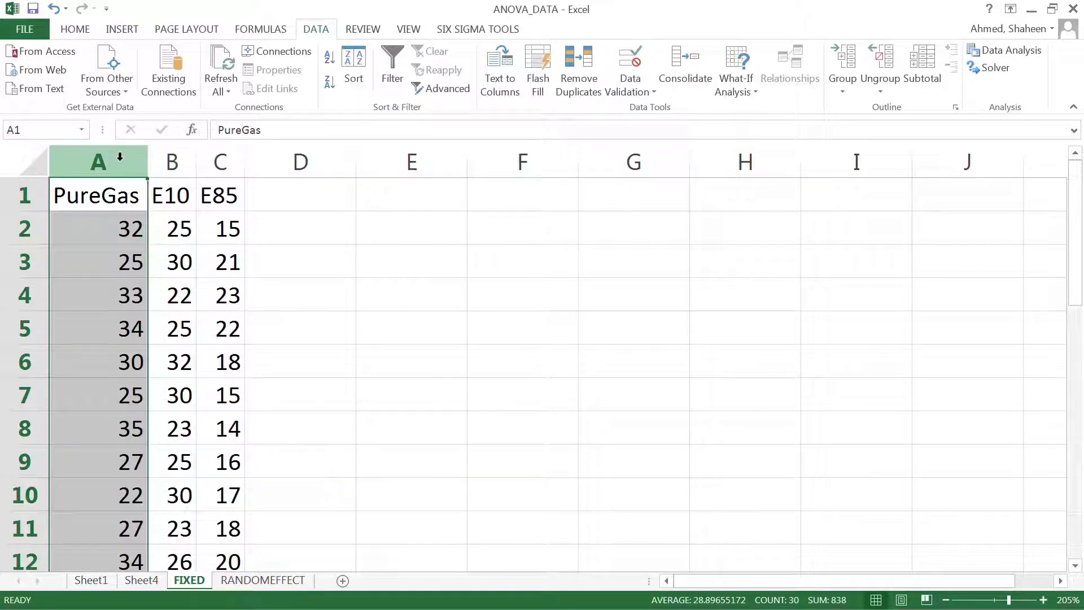
left_click(176, 161)
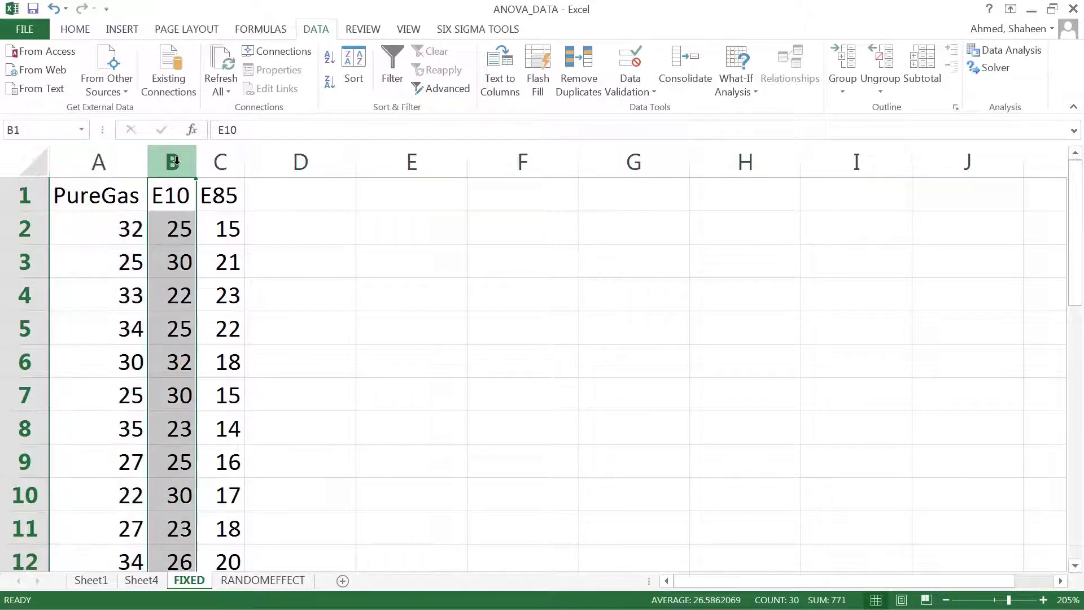
left_click(231, 163)
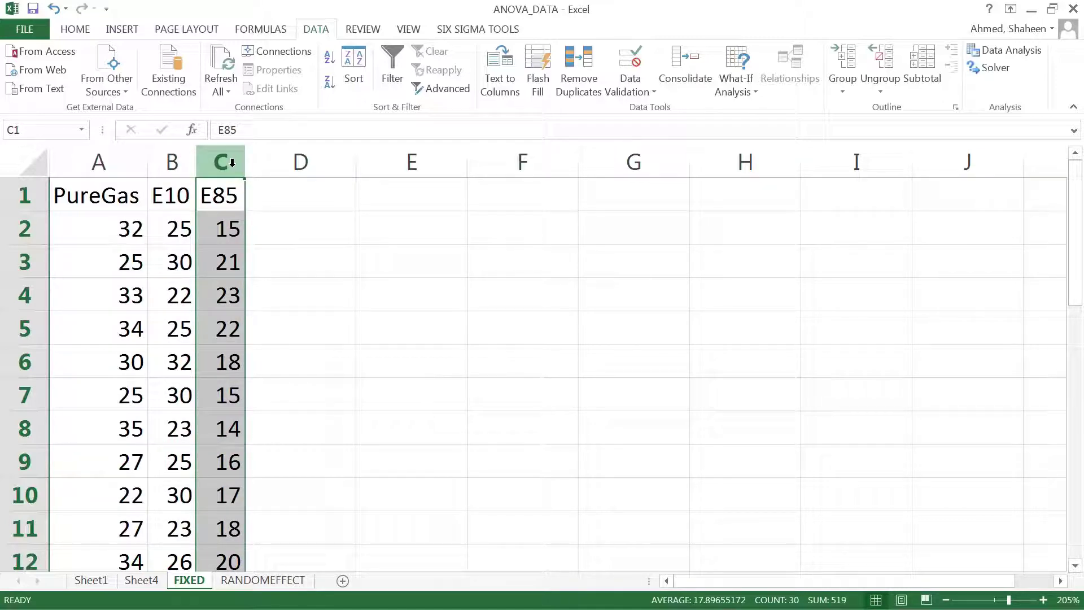
left_click(115, 231)
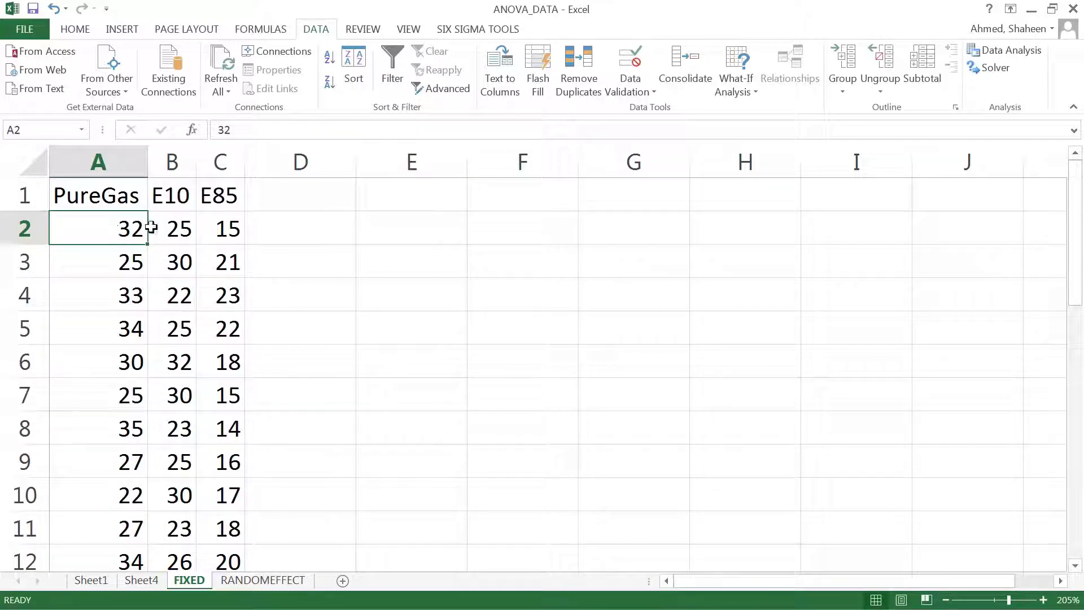
left_click(114, 260)
left_click(120, 292)
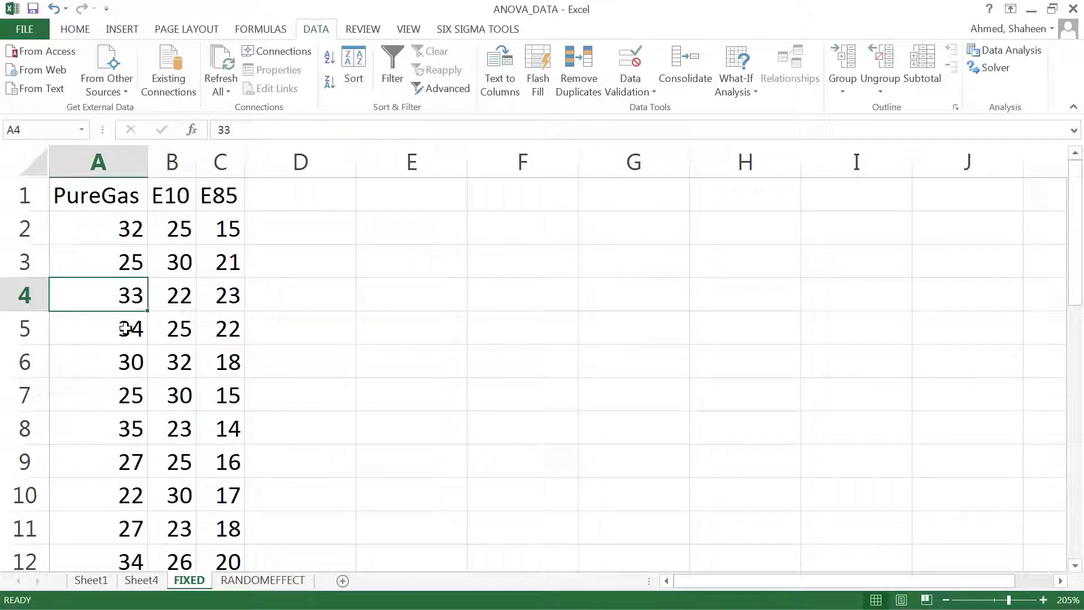
left_click(126, 324)
left_click(131, 364)
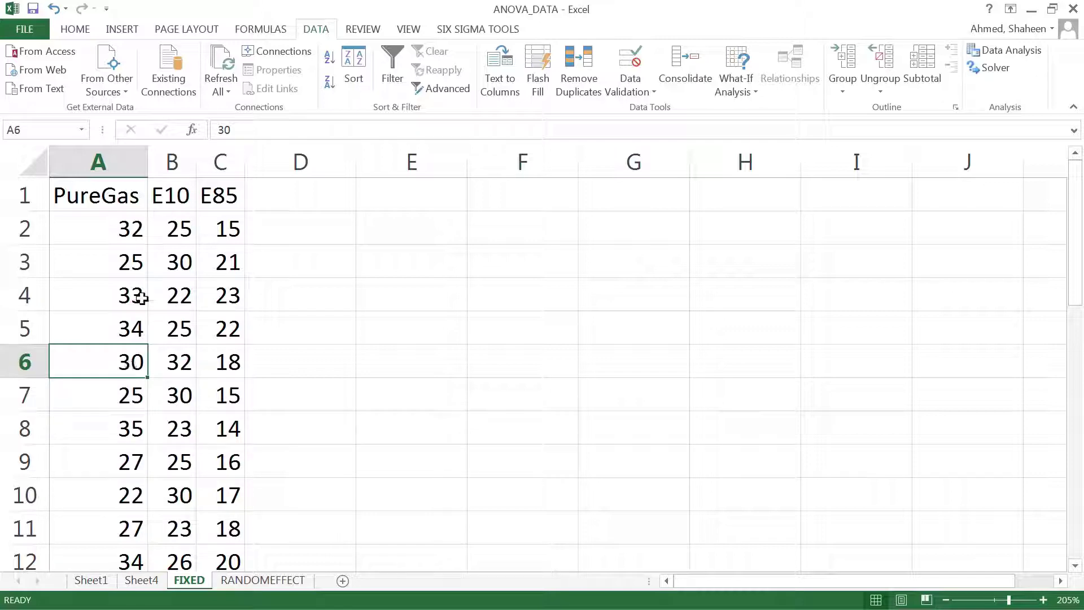
left_click(122, 228)
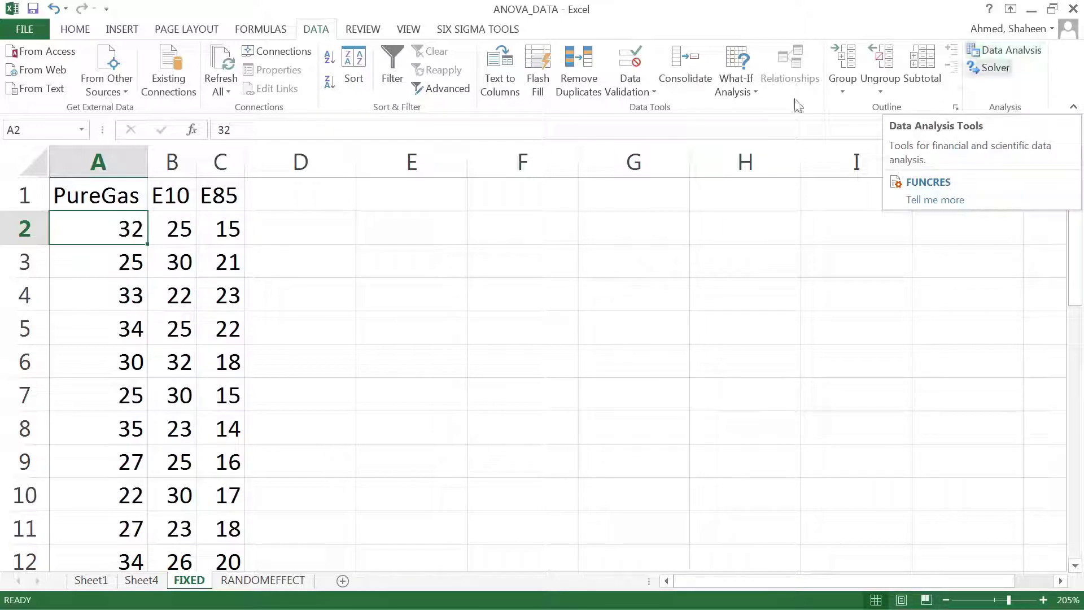
Choose Anova: Single Factor from the Data Analysis tools
left_click(67, 33)
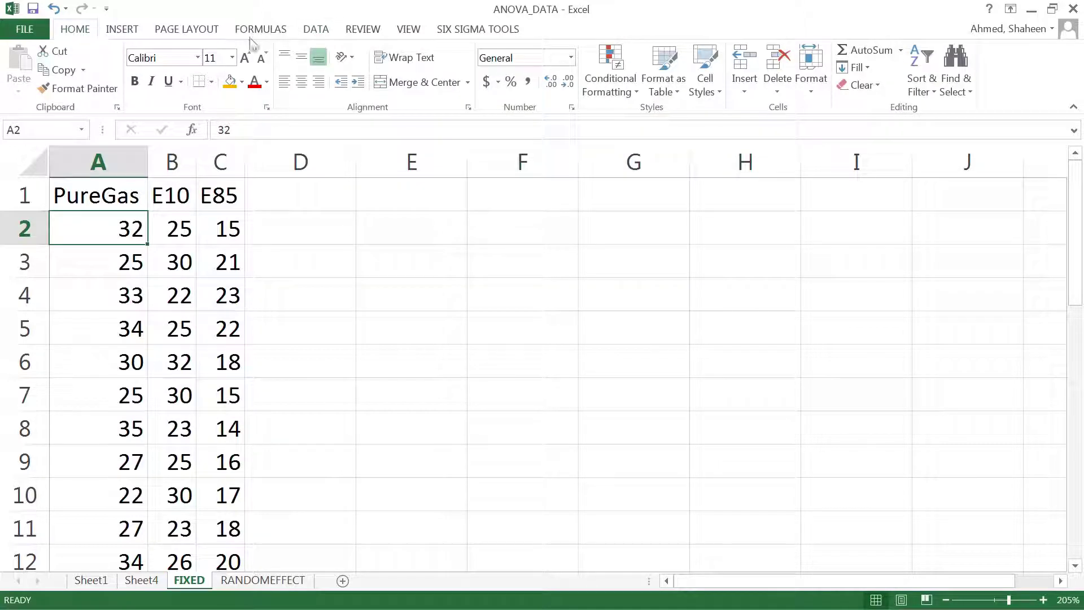
left_click(313, 32)
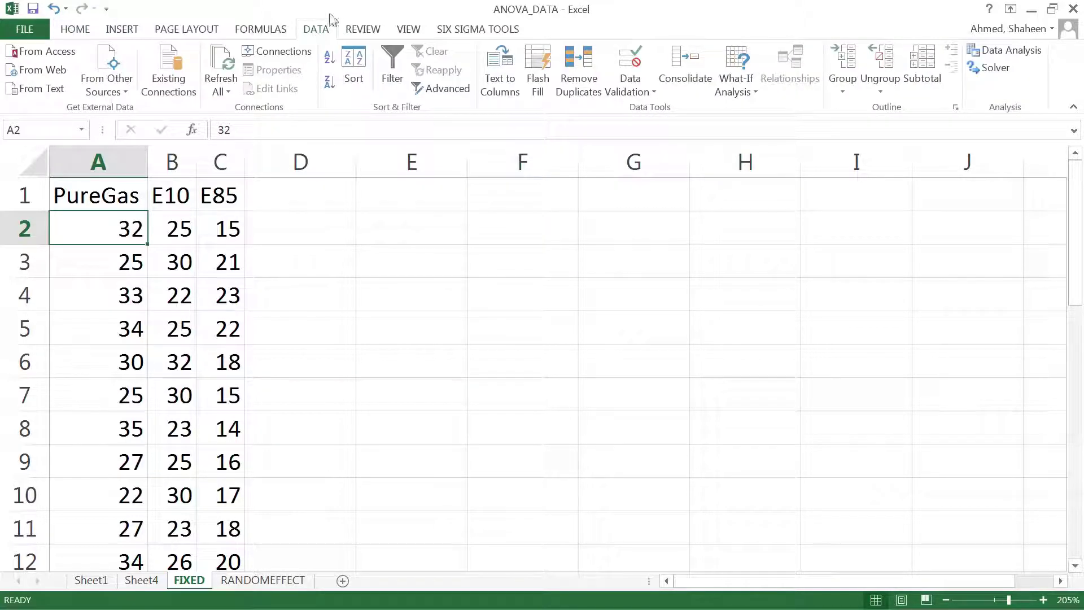
left_click(1033, 52)
left_click_drag(901, 351, 749, 210)
left_click_drag(771, 296, 769, 277)
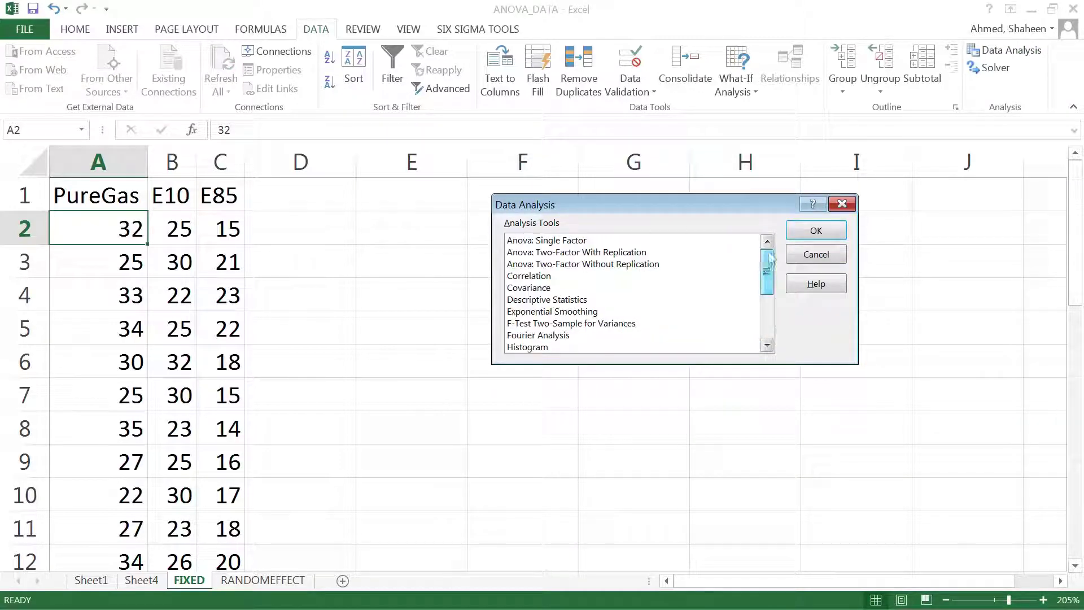
left_click(537, 241)
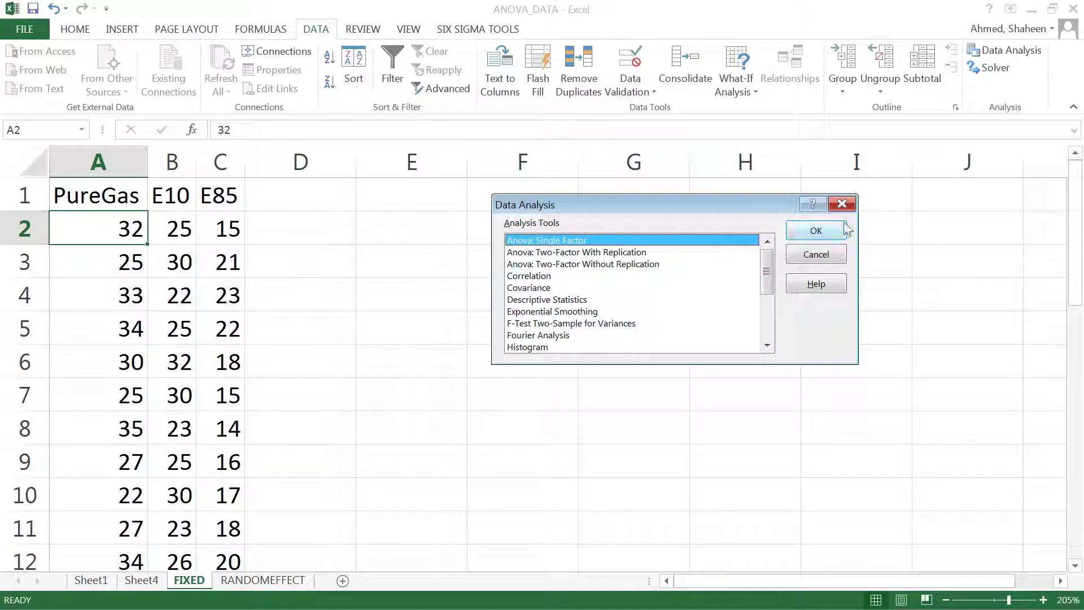
left_click(818, 232)
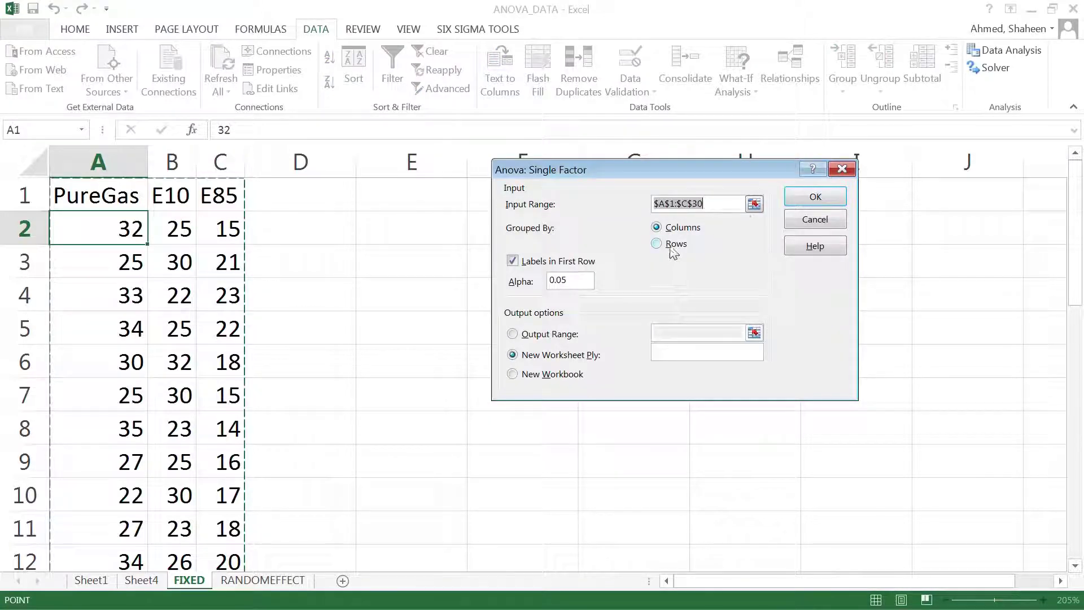
Set input range $A$1:$C$30 with labels, output to a new worksheet, and run it
left_click(754, 204)
left_click(99, 192)
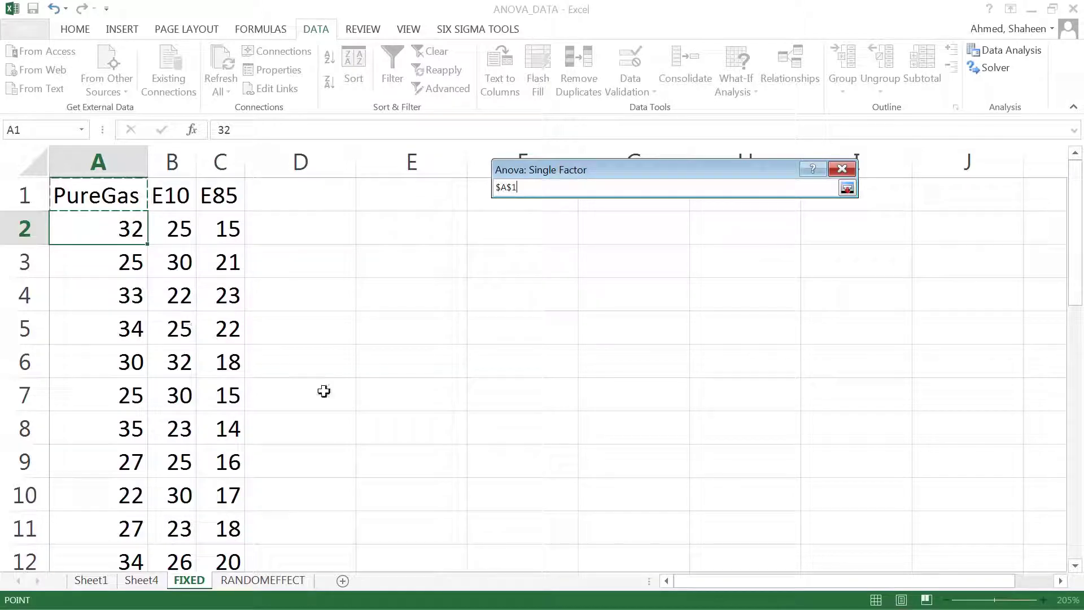
scroll(329, 393, "down", 5)
scroll(329, 392, "down", 7)
scroll(327, 389, "up", 3)
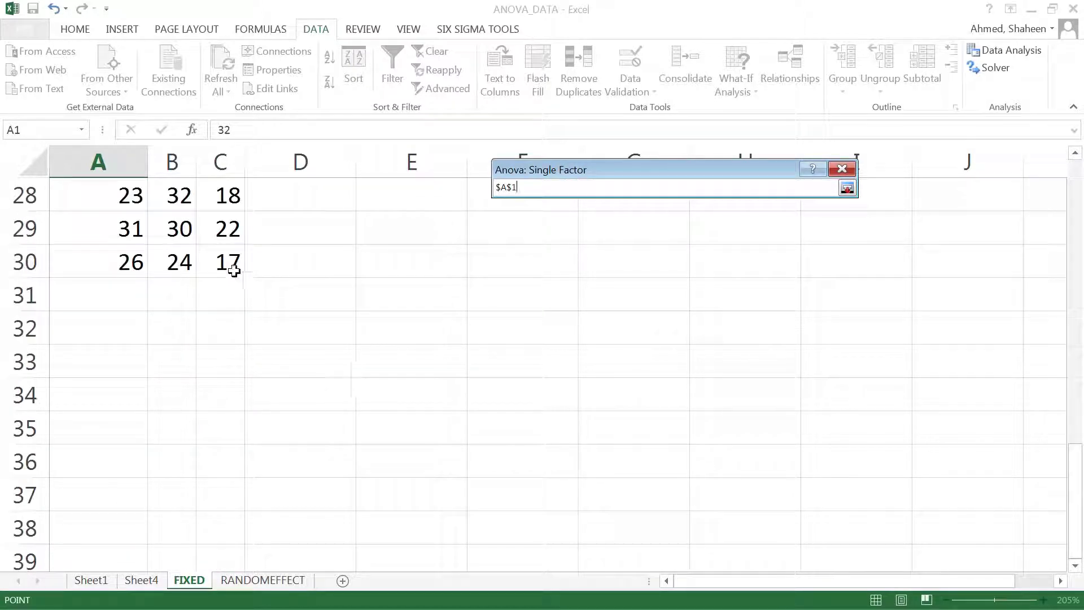
left_click(234, 268, "shift")
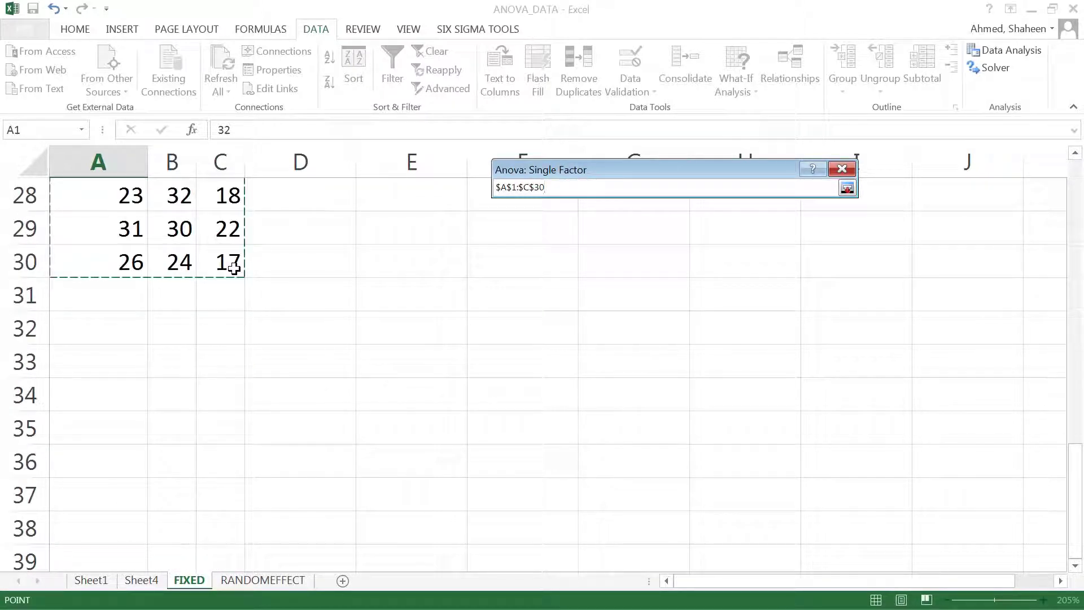
key("Return")
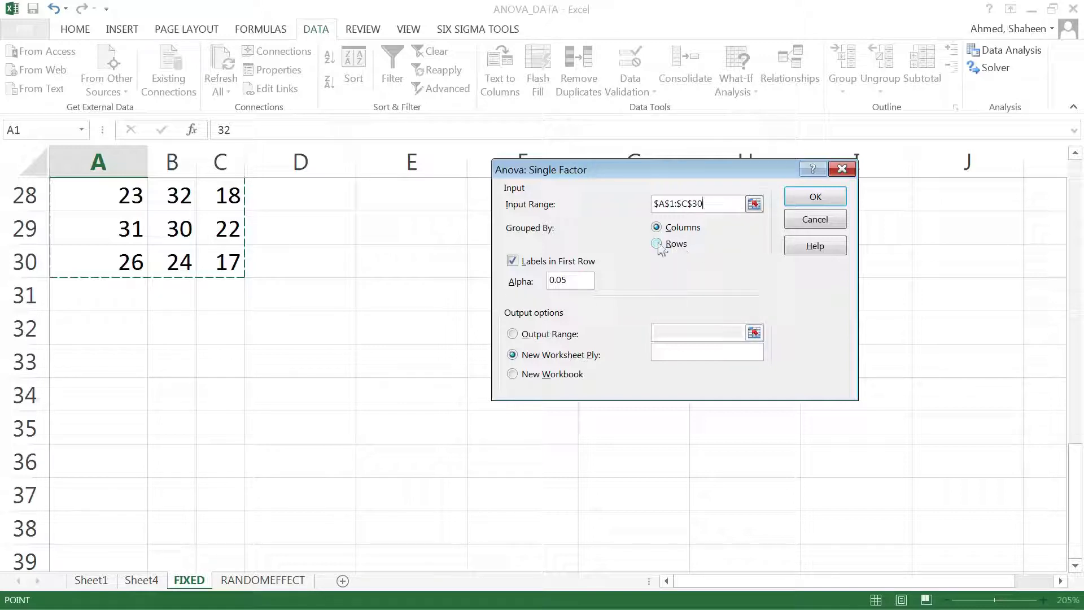
left_click(809, 197)
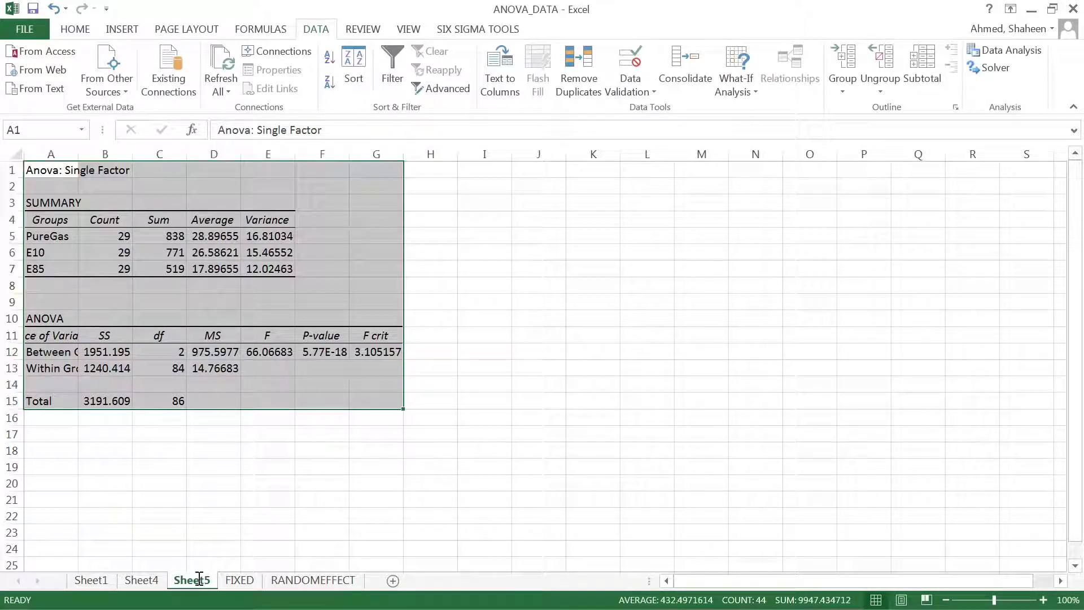
Rename the output sheet to 'Result' and autofit columns A through G
double_click(198, 578)
type("R")
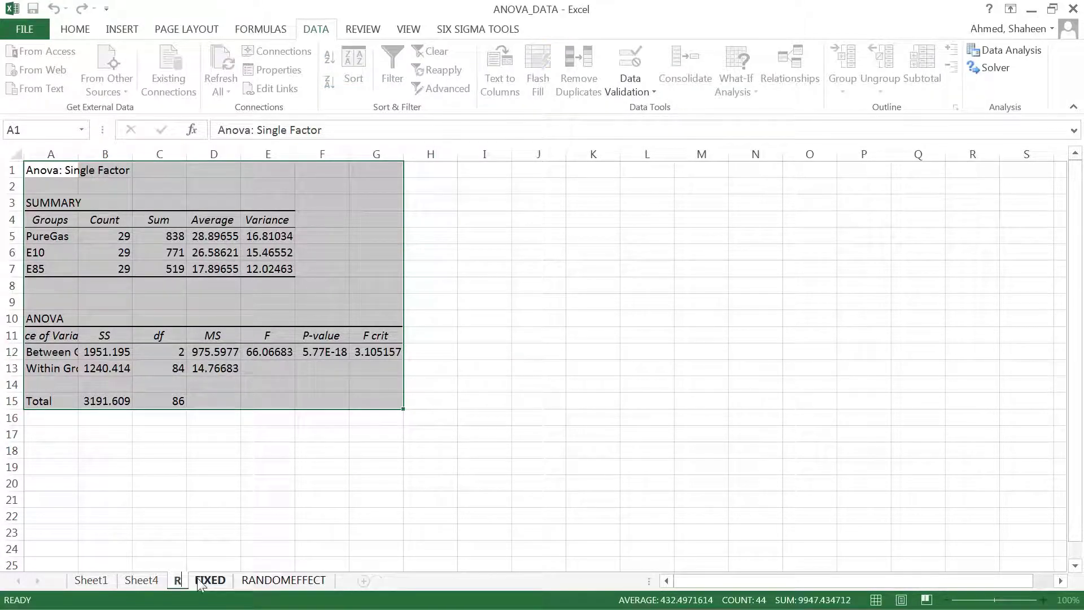
type("esult")
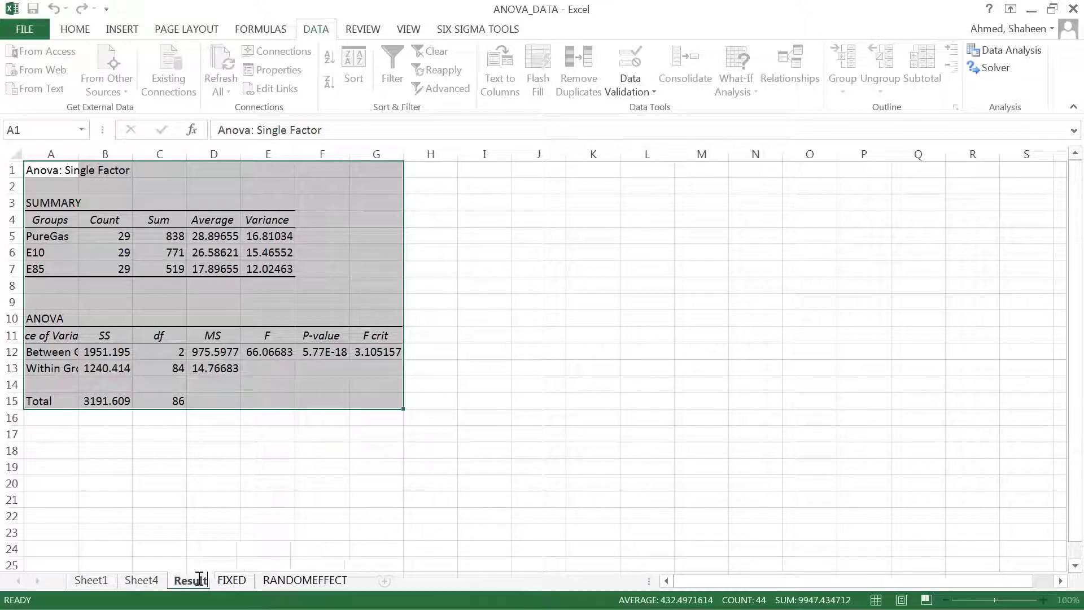
key("Return")
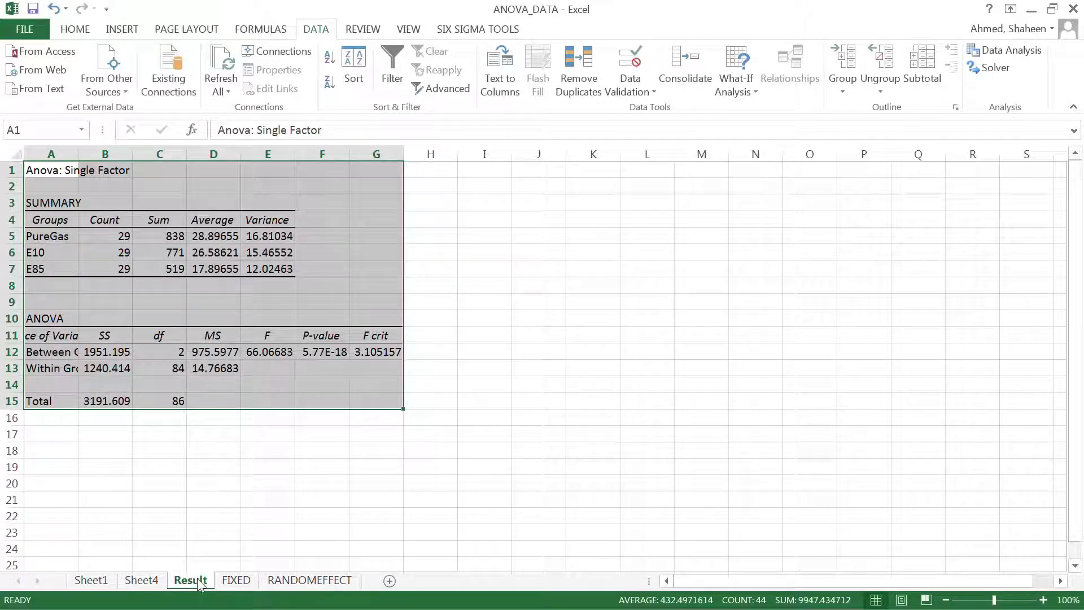
left_click(205, 399)
left_click(43, 151)
left_click_drag(42, 150, 384, 154)
double_click(403, 153)
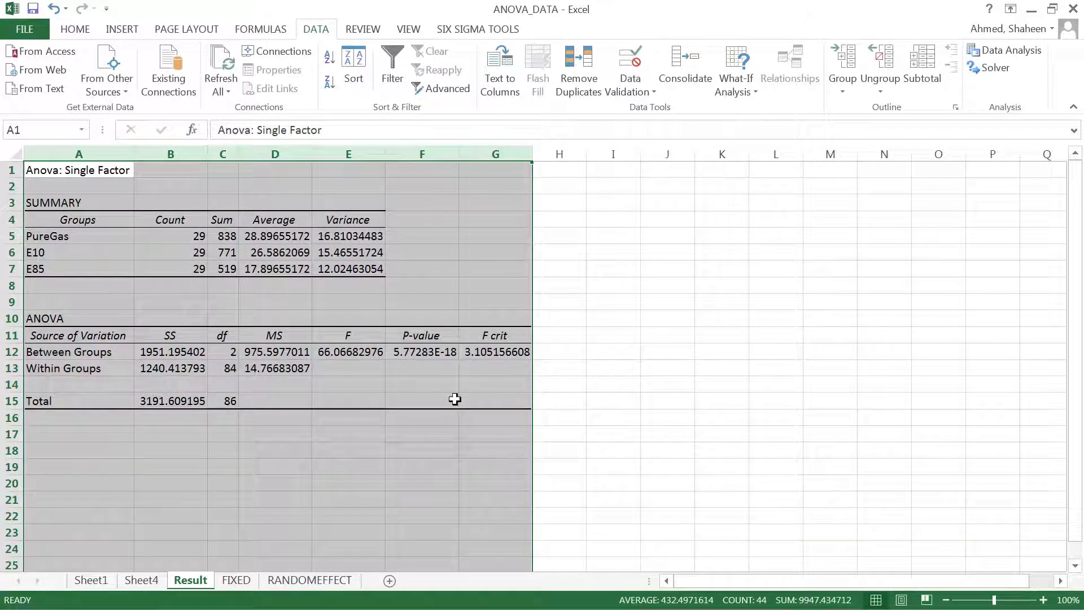
scroll(442, 395, "up", 1, "ctrl")
Delete the F crit heading and value in column G
left_click(478, 370)
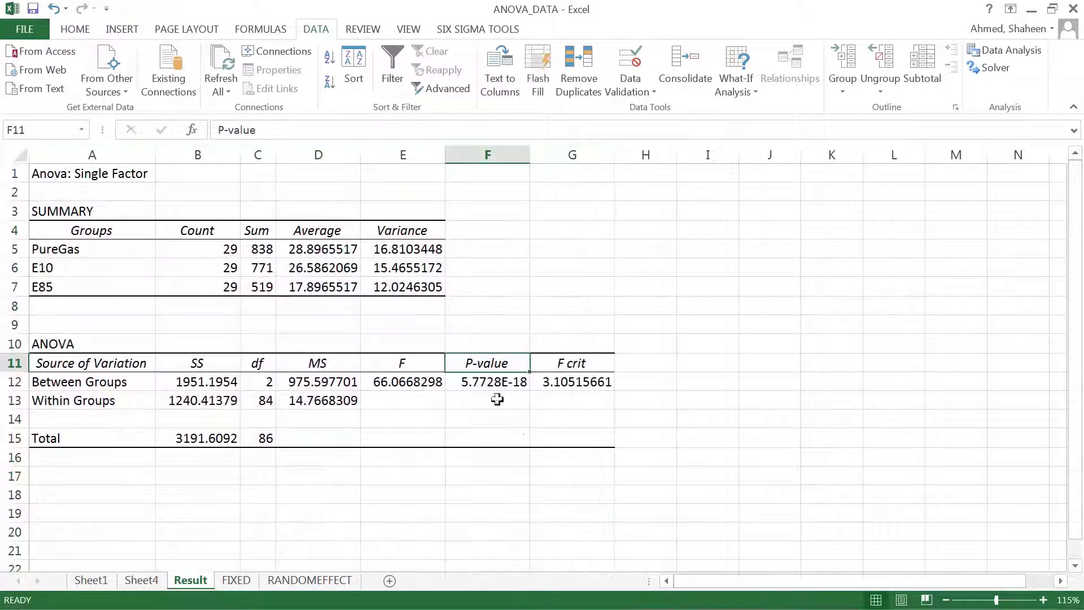
left_click_drag(587, 324, 601, 425)
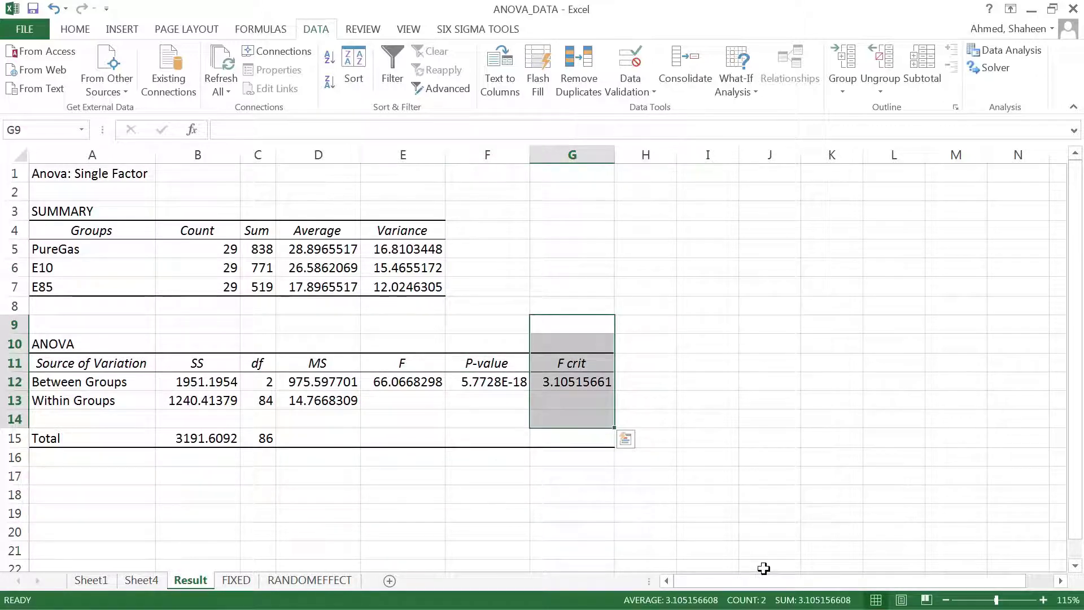
key("Delete")
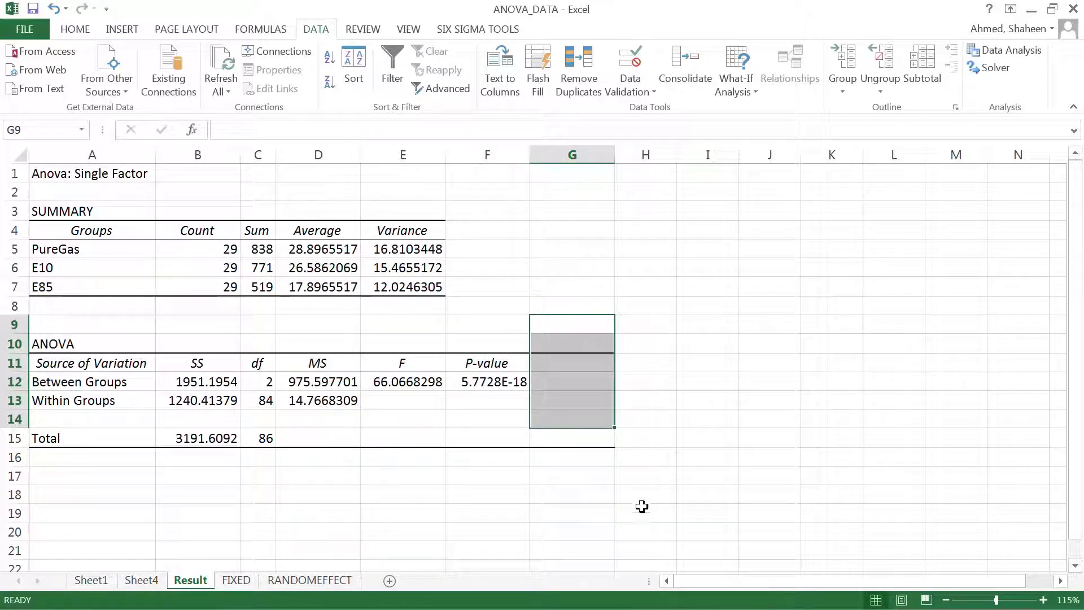
Bold the P-value heading and its value 5.7728E-18 in F11:F12
left_click_drag(496, 367, 505, 379)
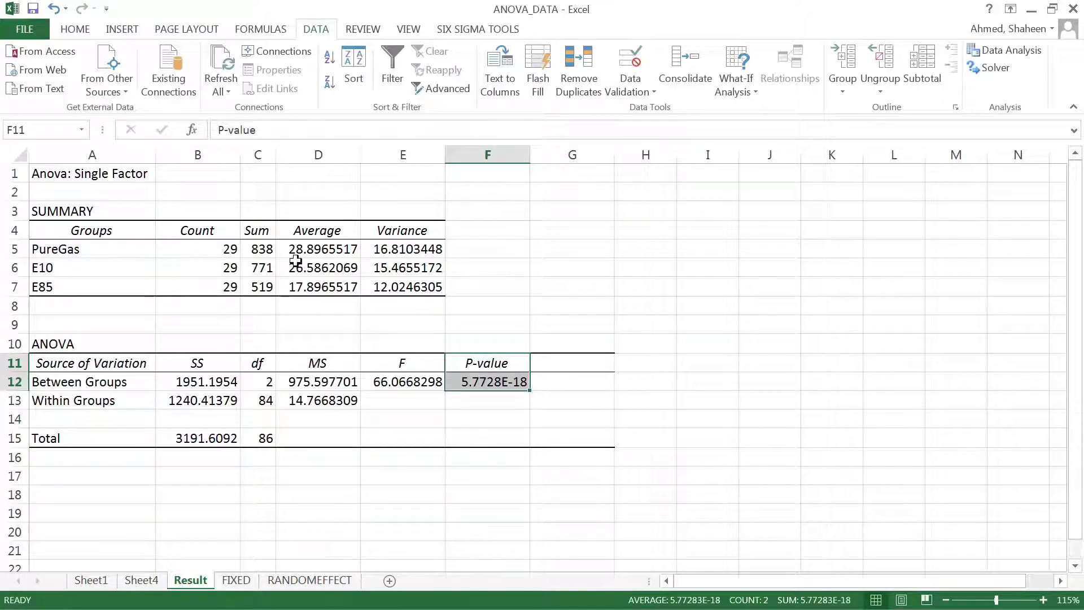
left_click(79, 30)
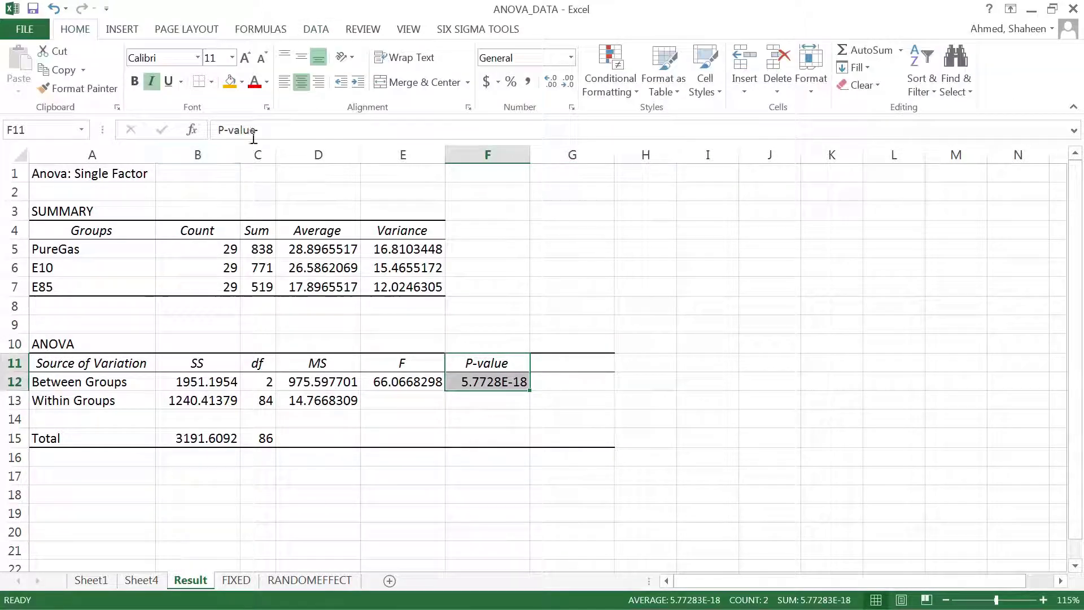
left_click(135, 84)
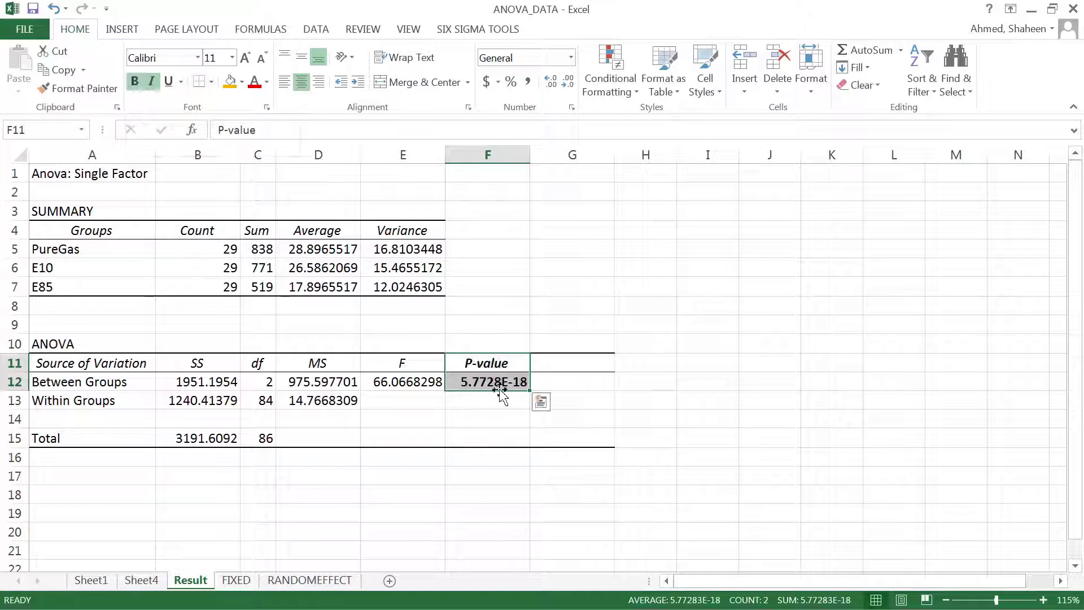
left_click(510, 381)
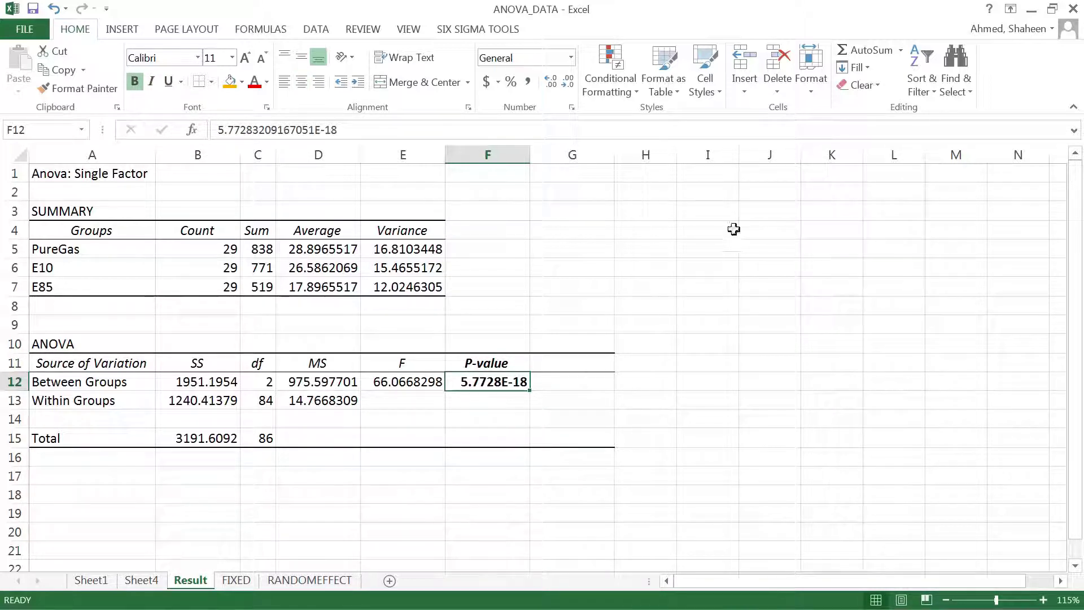
left_click(653, 212)
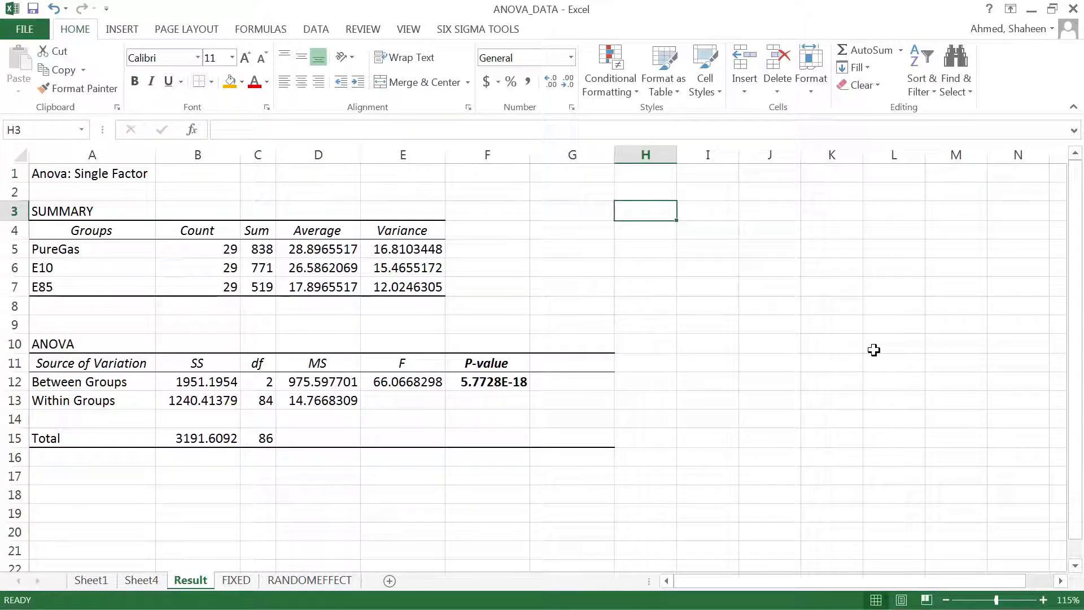
Enter the heading 'Step #1. Hypothesis Writing' in H3
type("Step")
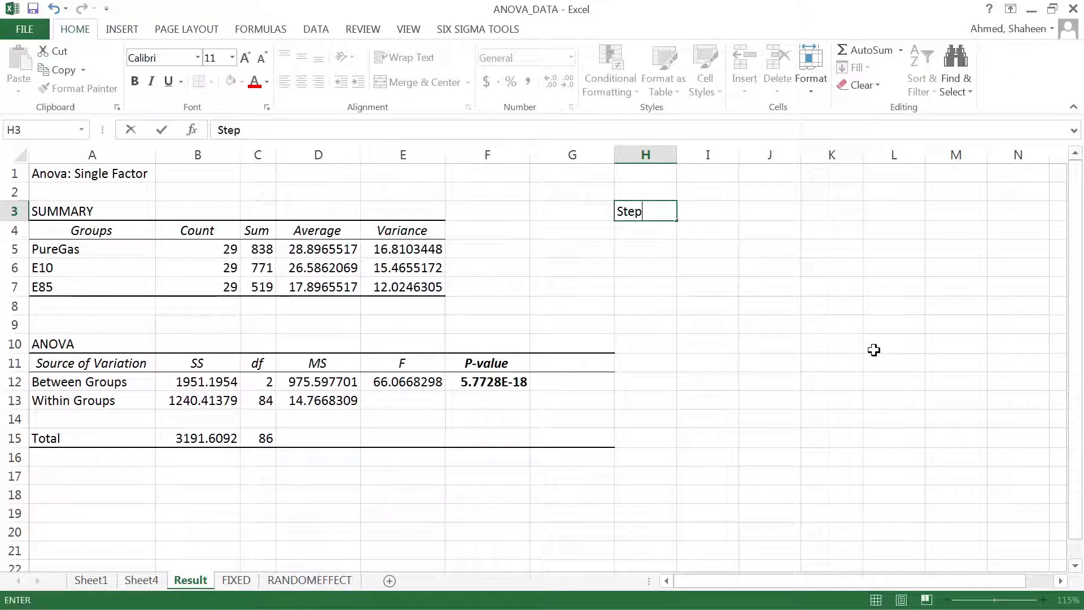
type(" #1. Hypo")
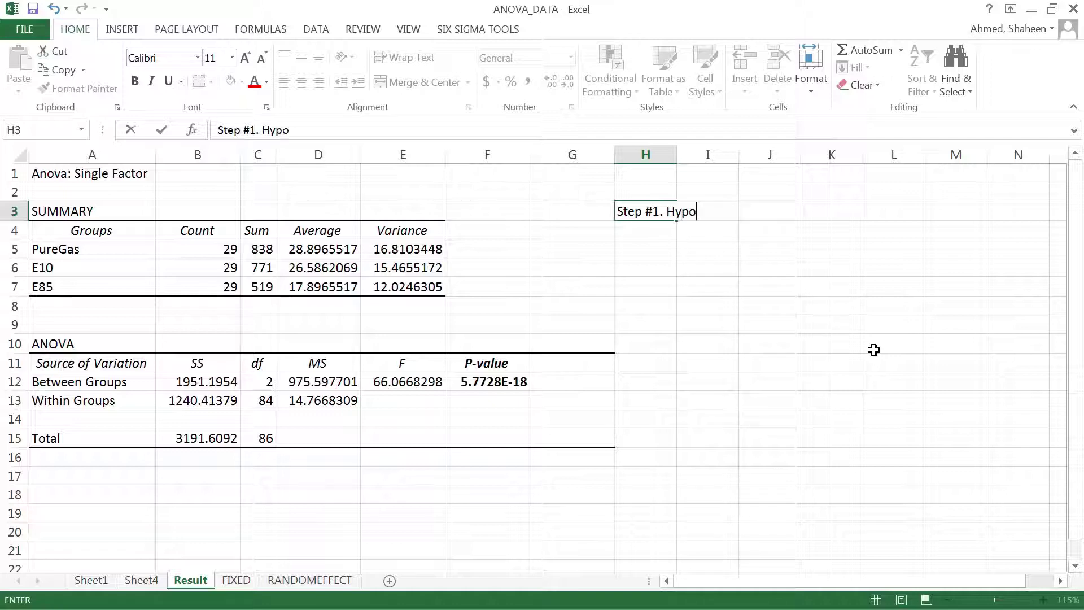
type("thesis R")
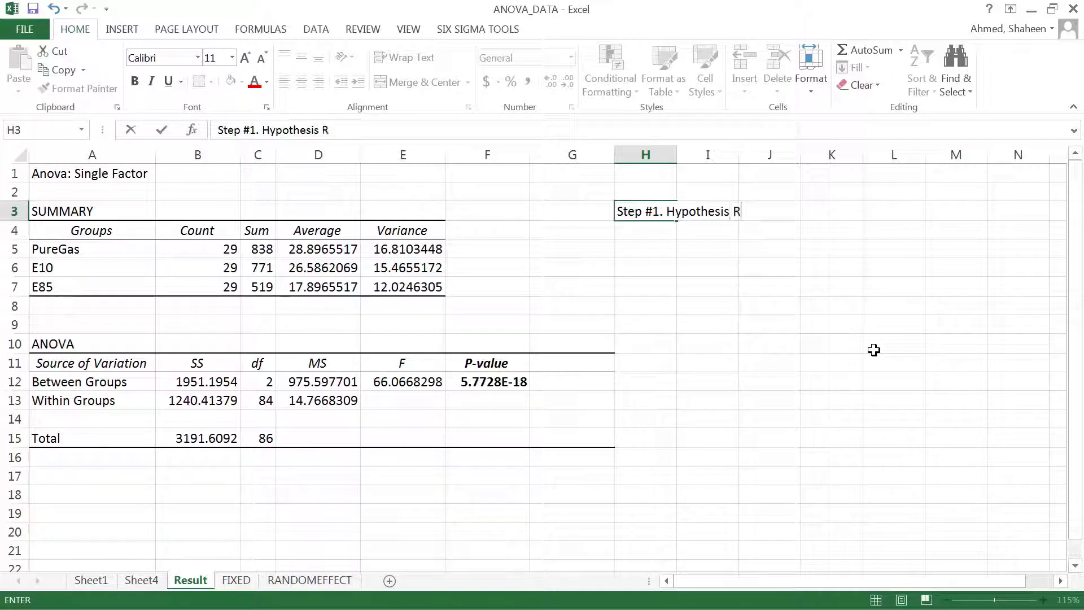
key("BackSpace")
type("Writing")
key("Return")
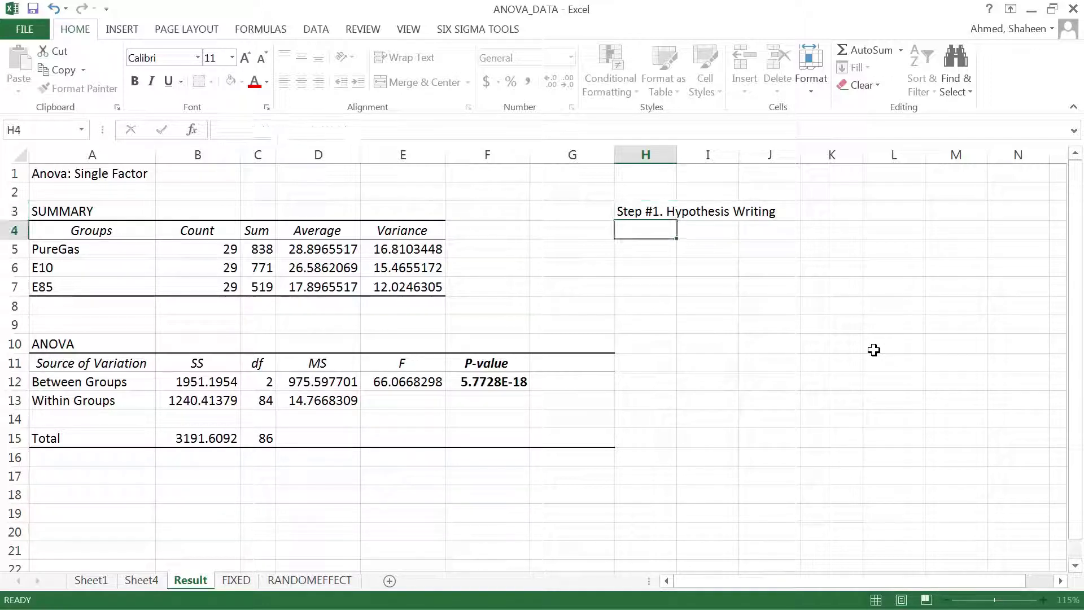
Enter the null hypothesis of equal mean mpg for Puregas, E10 and E85 in H4, and 'HA' in H5
type("H0")
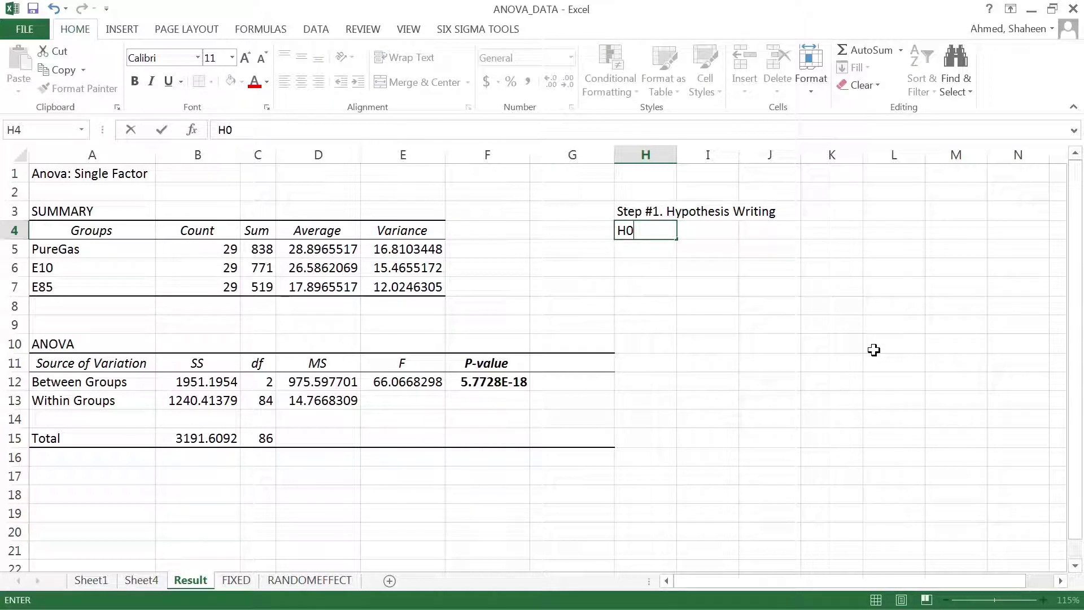
type(": Mj")
key("BackSpace")
key("BackSpace")
type("Mean mpg")
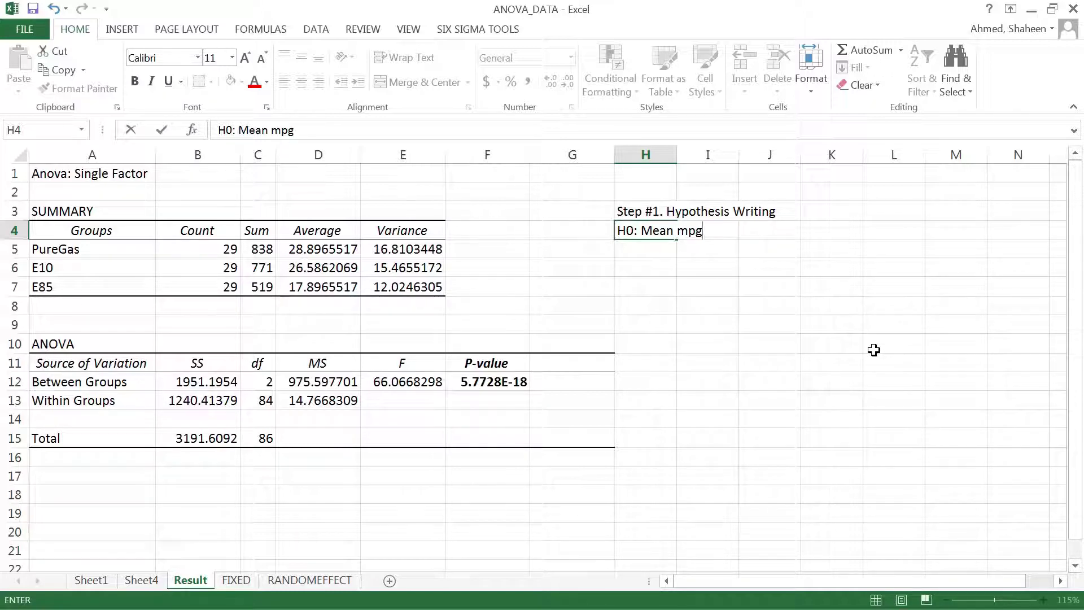
type(" from Purega")
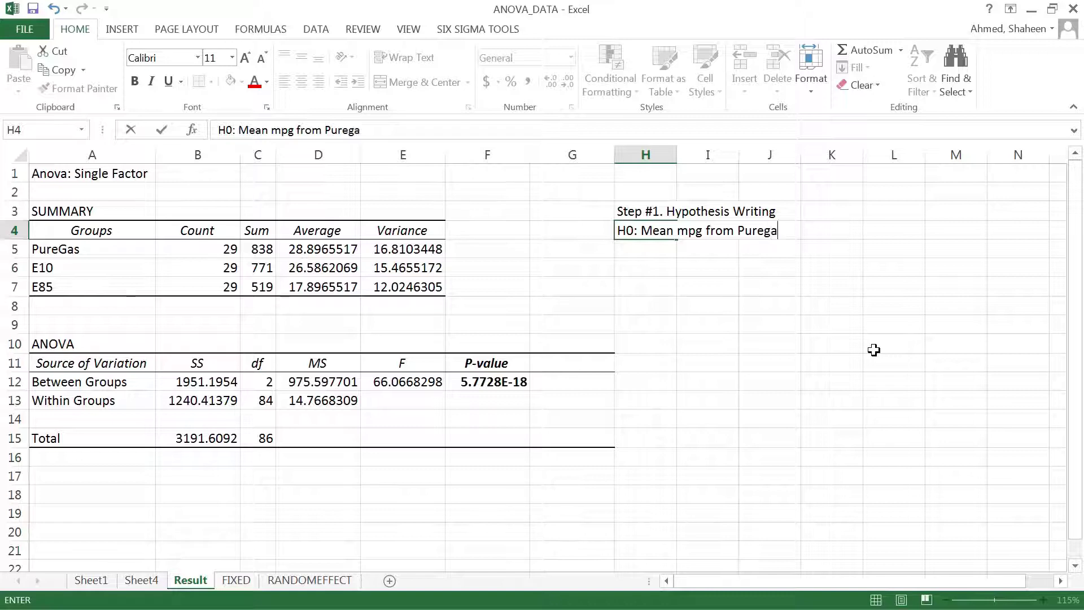
type("s = mean p")
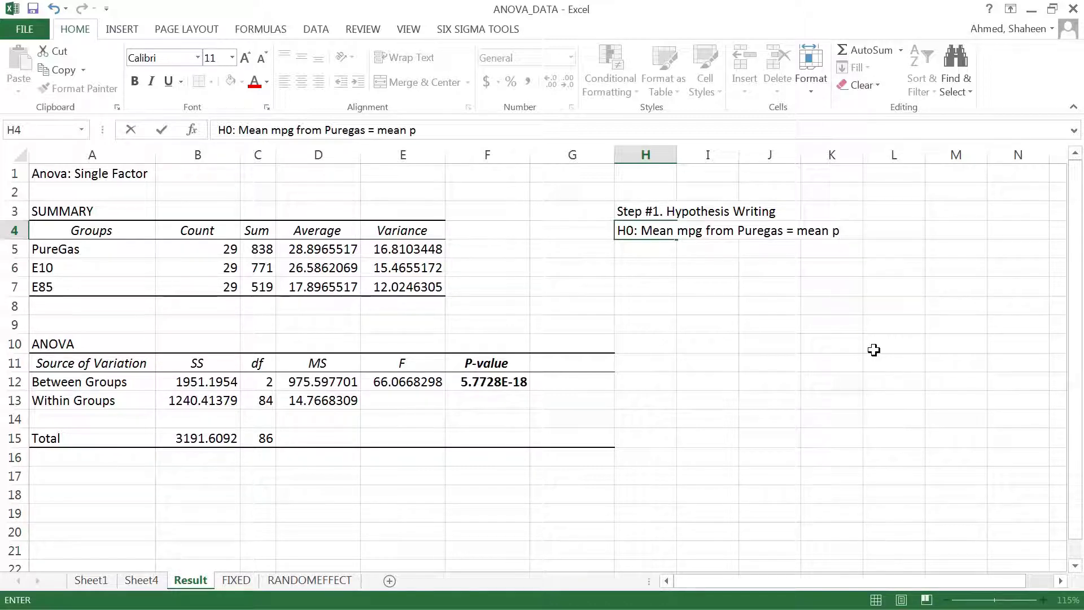
type("pg from")
type("E10 =")
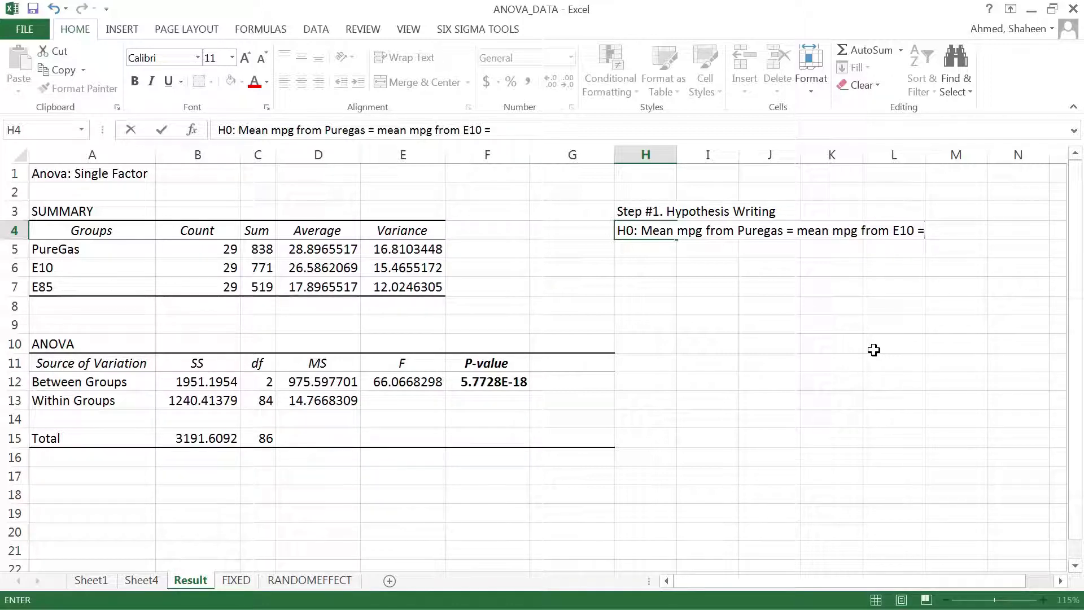
type(" M")
key("BackSpace")
type("mean mpg from ")
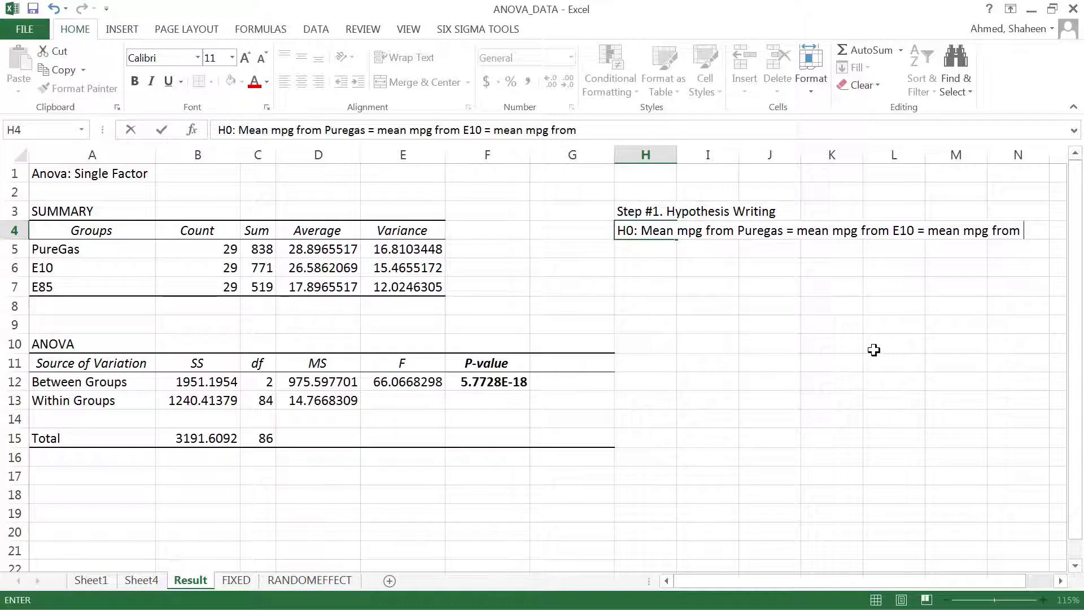
type("E85")
key("Return")
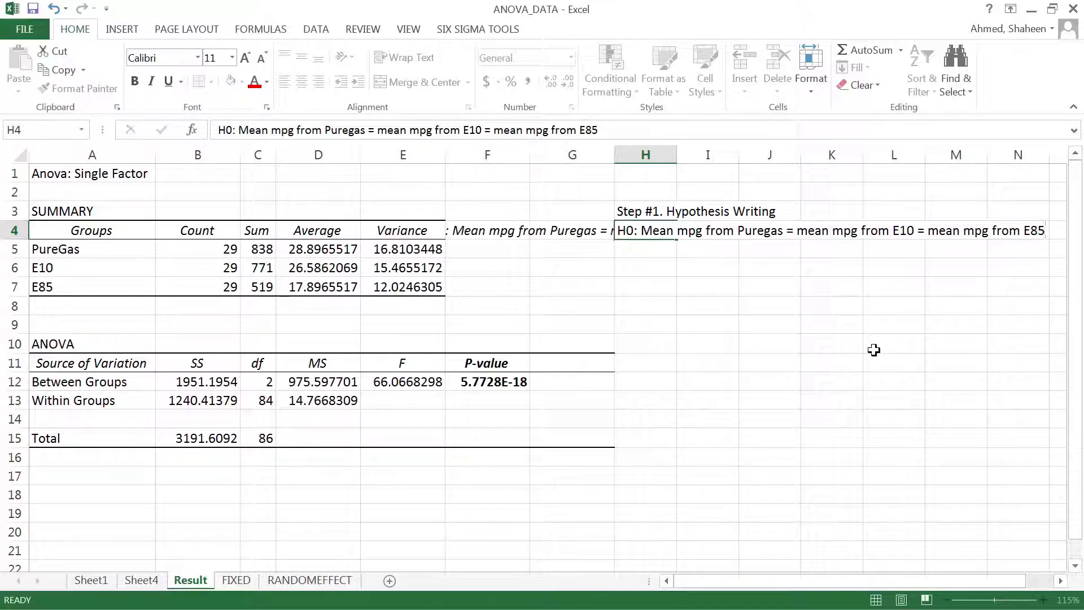
type("H")
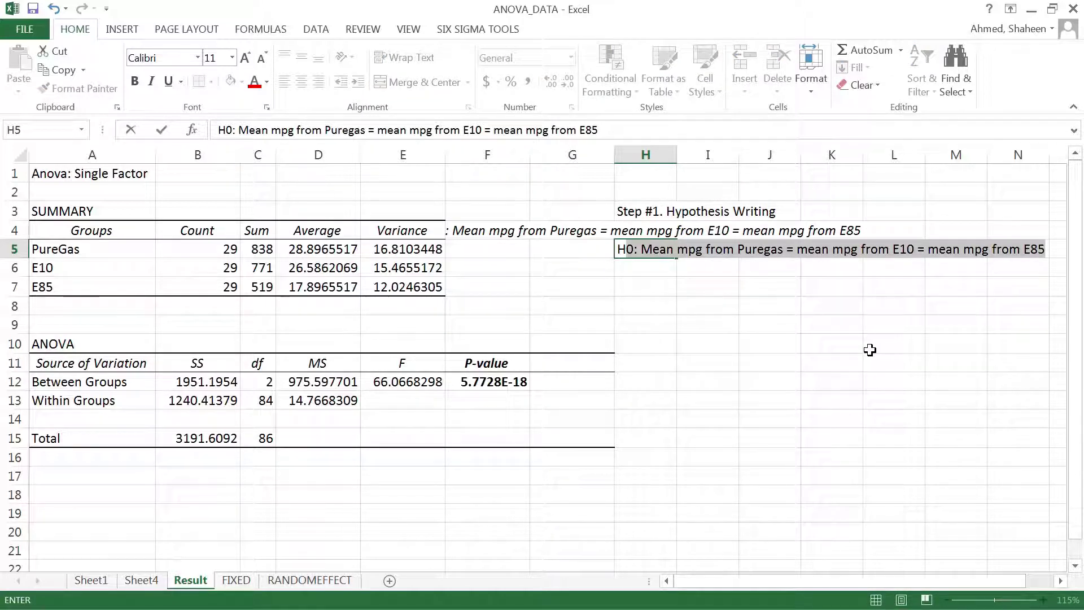
type("A")
key("Return")
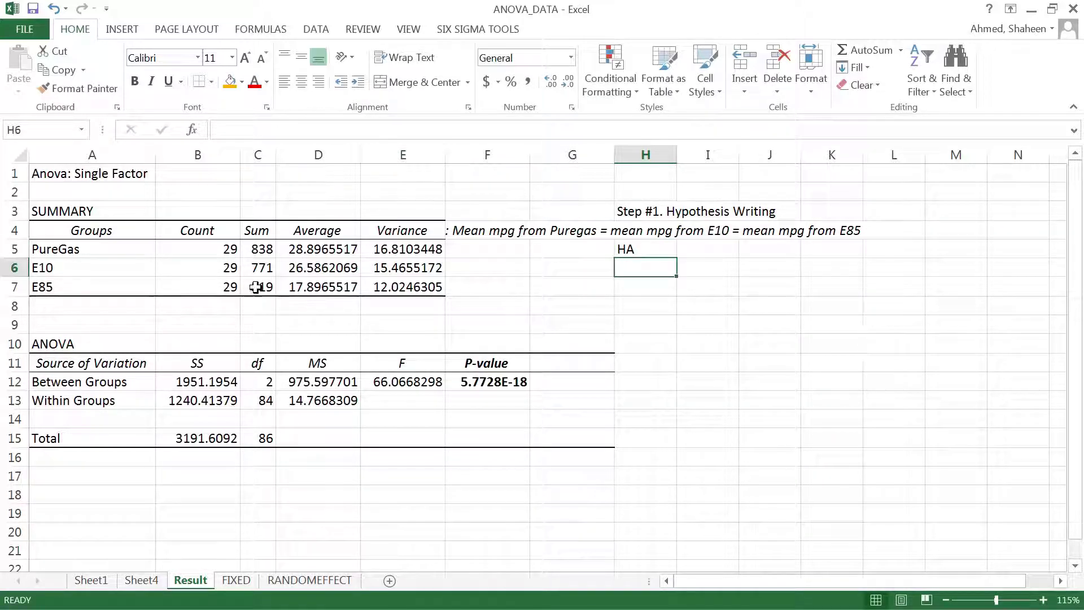
Try moving the F4 text onto H4, then undo the move
scroll(573, 392, "down", 3, "ctrl")
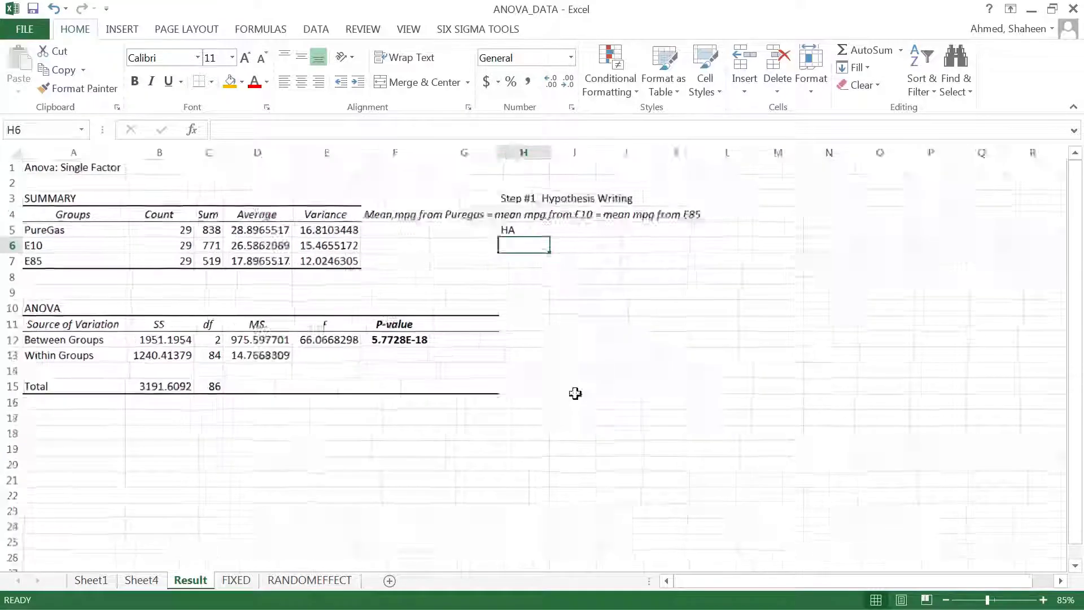
left_click(307, 194)
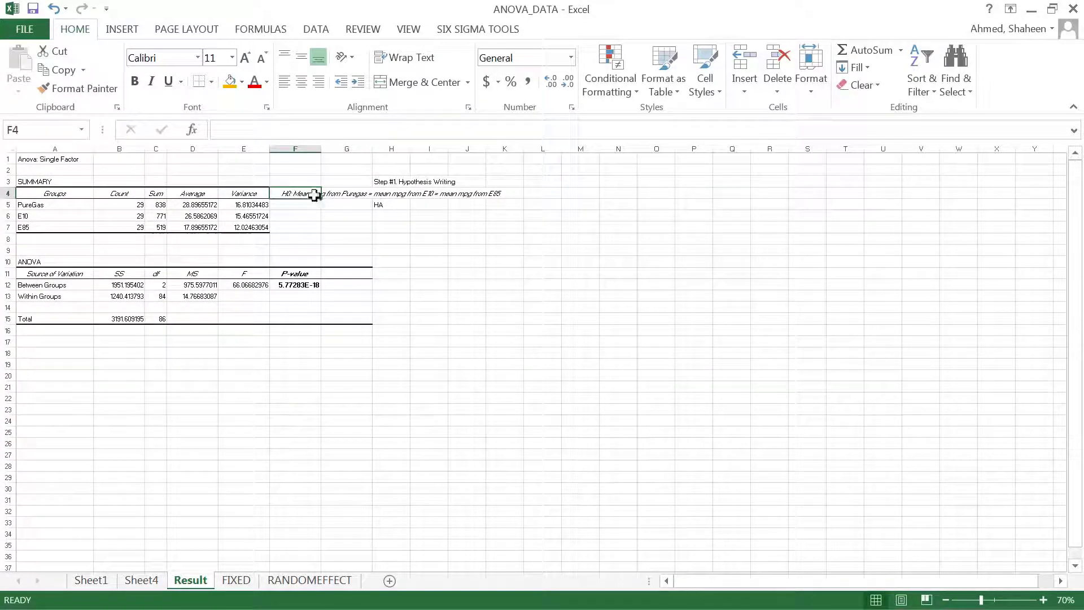
left_click_drag(309, 198, 405, 205)
left_click(513, 354)
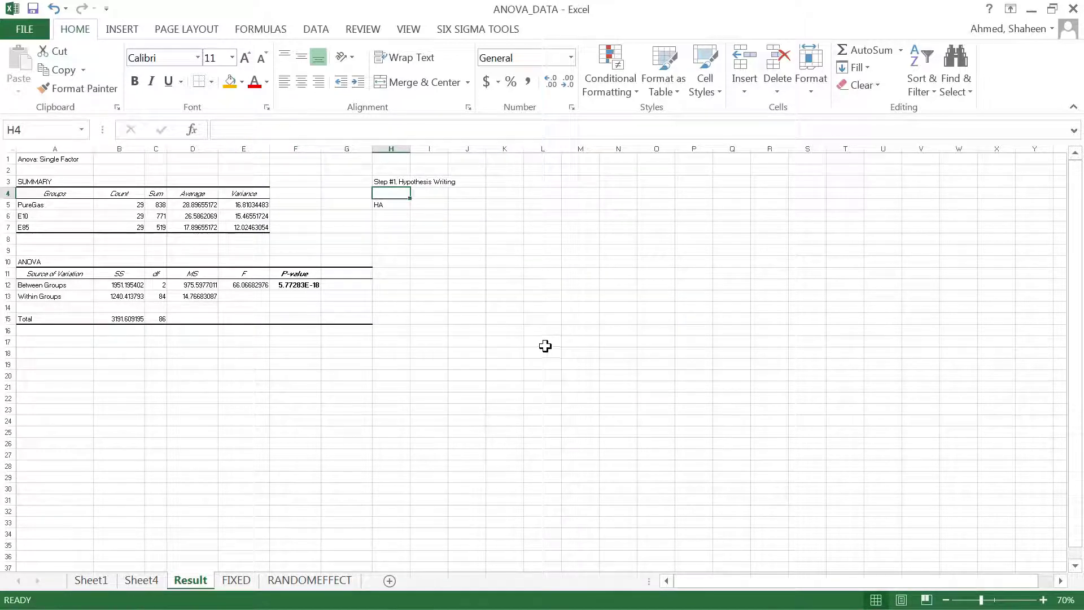
scroll(545, 346, "up", 1, "ctrl")
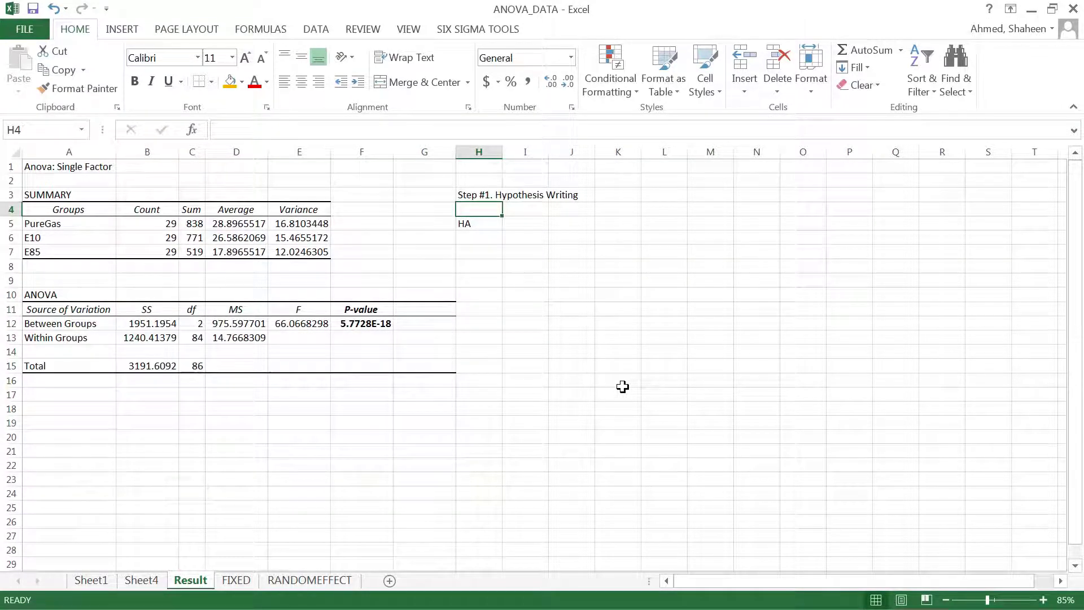
scroll(622, 386, "down", 1, "ctrl")
key("ctrl+z")
scroll(547, 366, "up", 4, "ctrl")
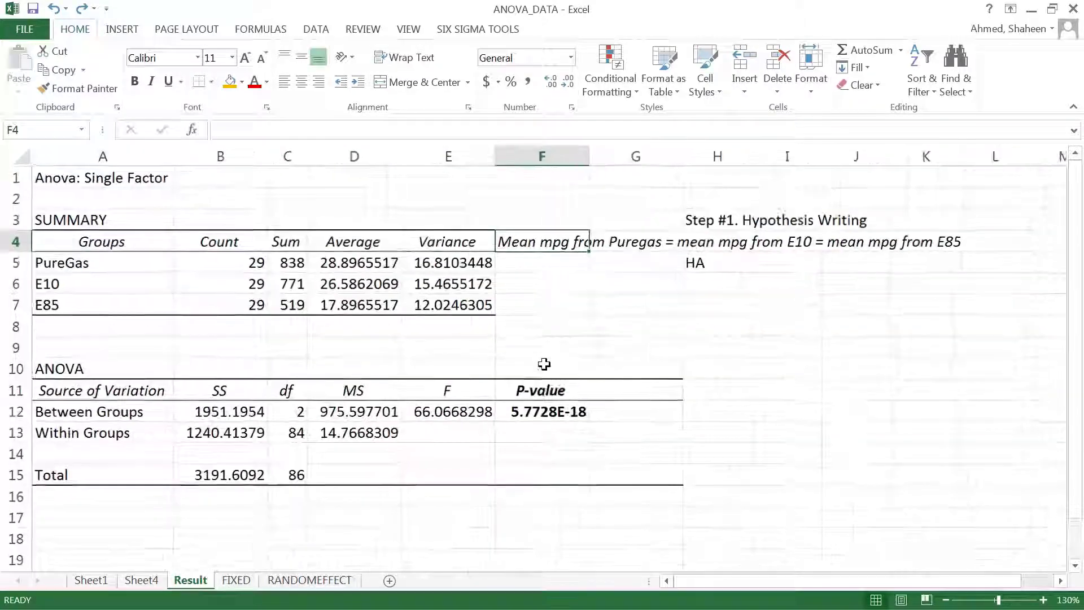
scroll(597, 401, "up", 2, "ctrl")
left_click_drag(751, 581, 853, 581)
scroll(762, 423, "up", 1, "ctrl")
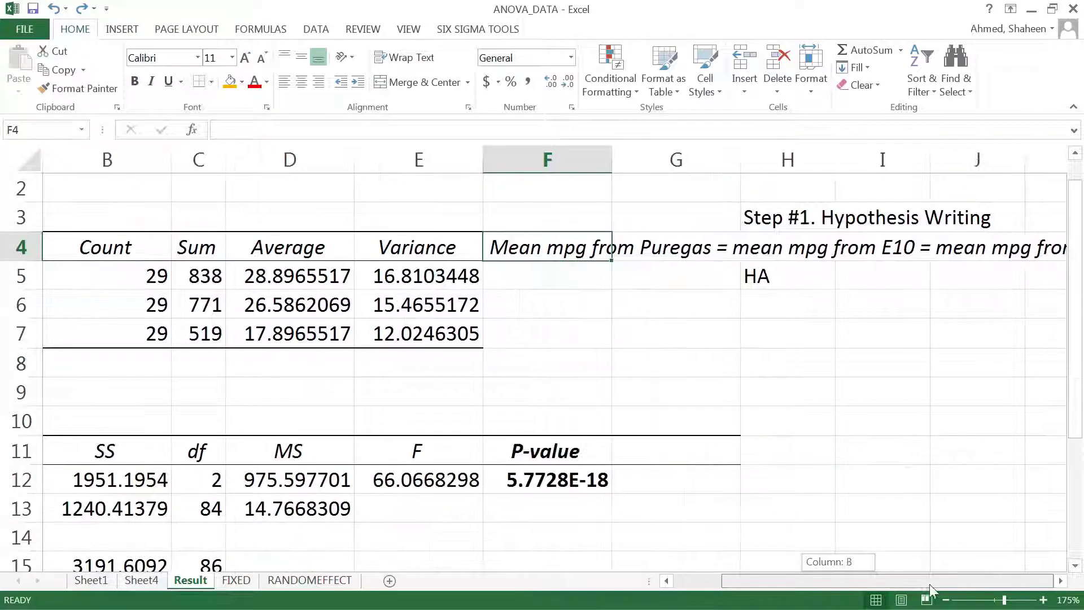
left_click(1061, 581)
left_click(1062, 580)
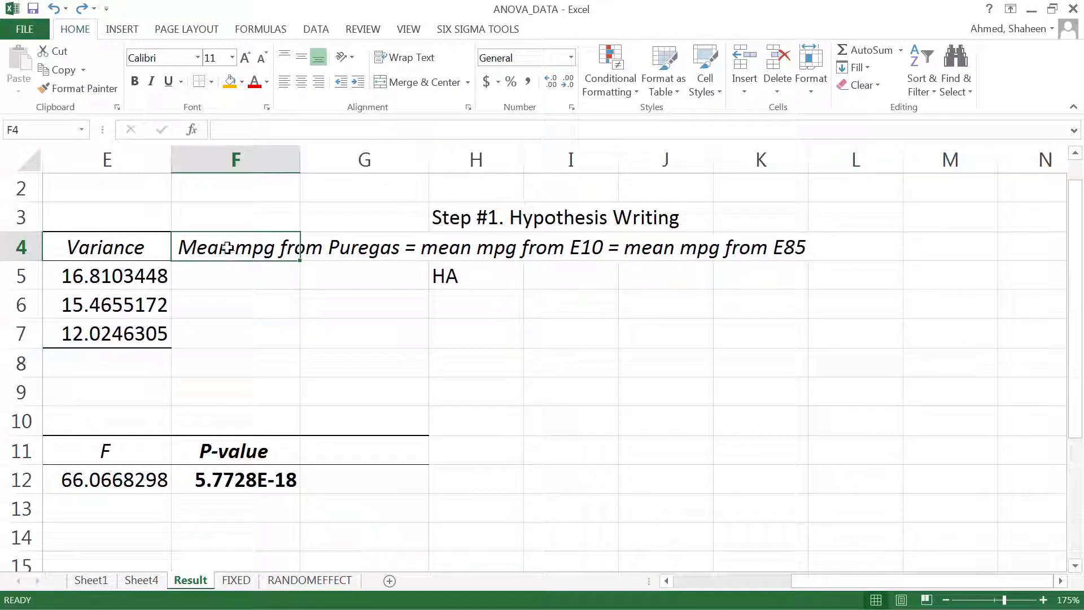
key("BackSpace")
Left-align the null hypothesis in H4
double_click(477, 248)
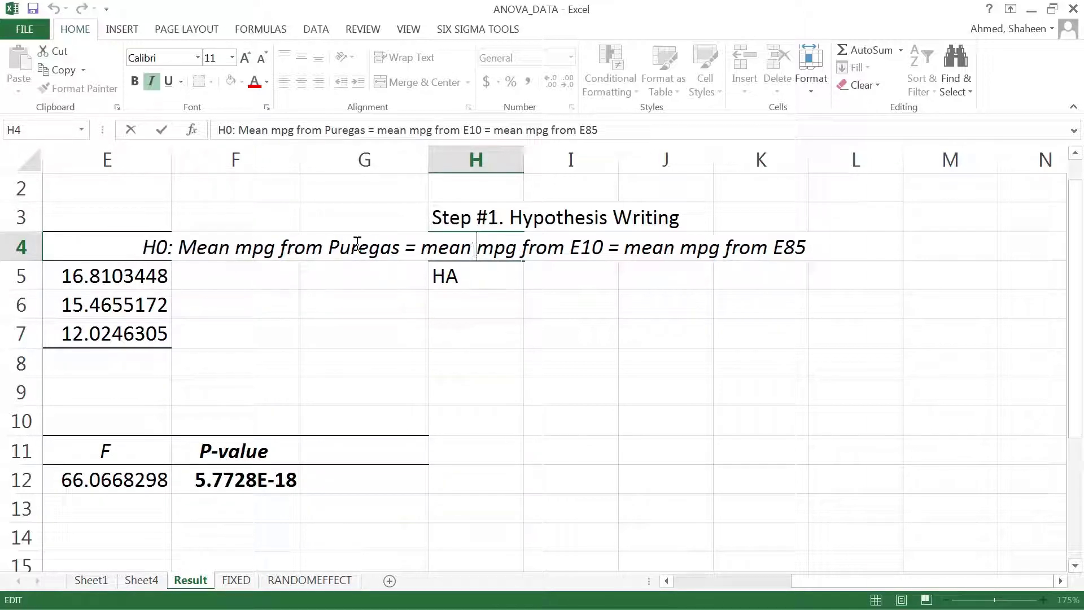
left_click(472, 248)
key("Return")
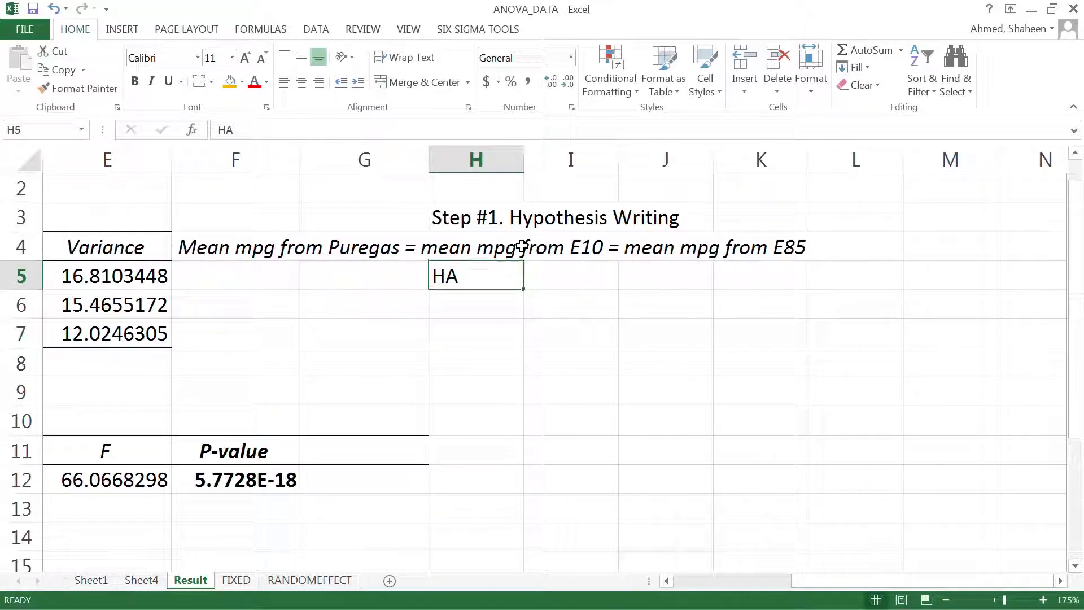
double_click(498, 242)
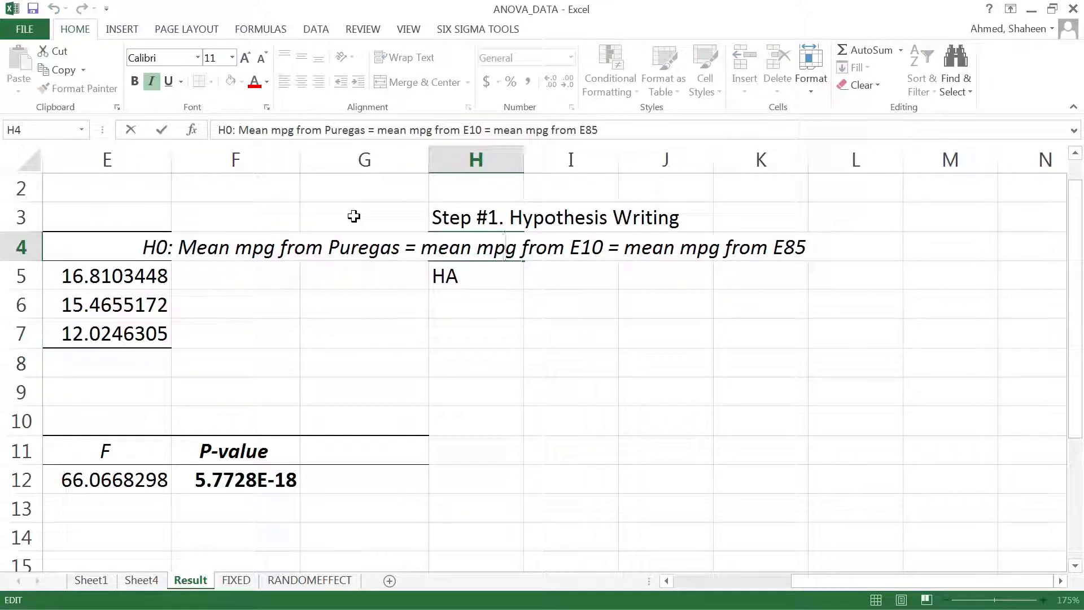
left_click(484, 304)
left_click(492, 243)
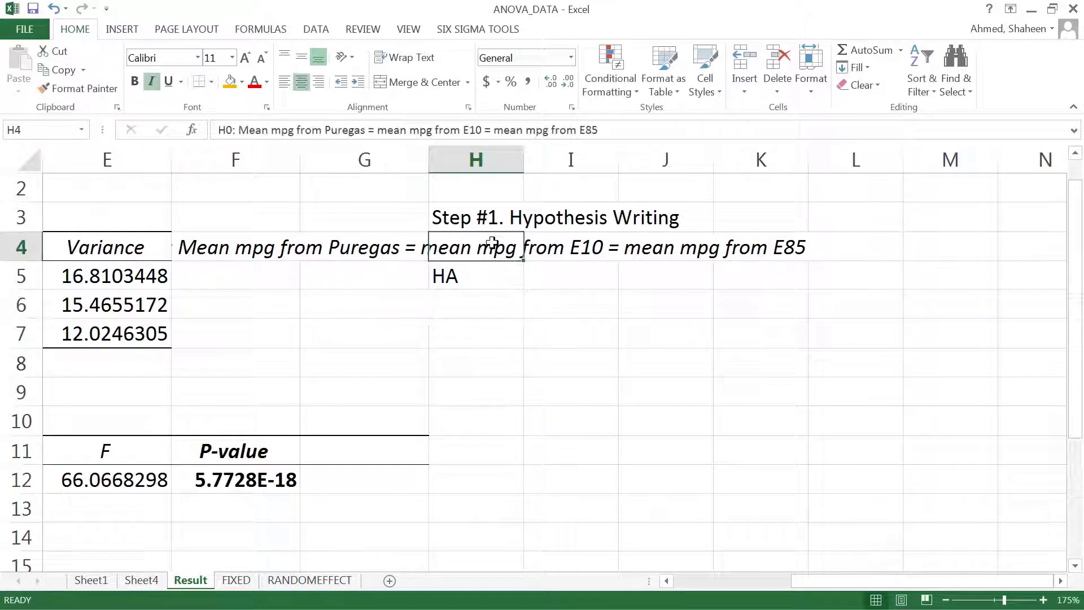
left_click(284, 82)
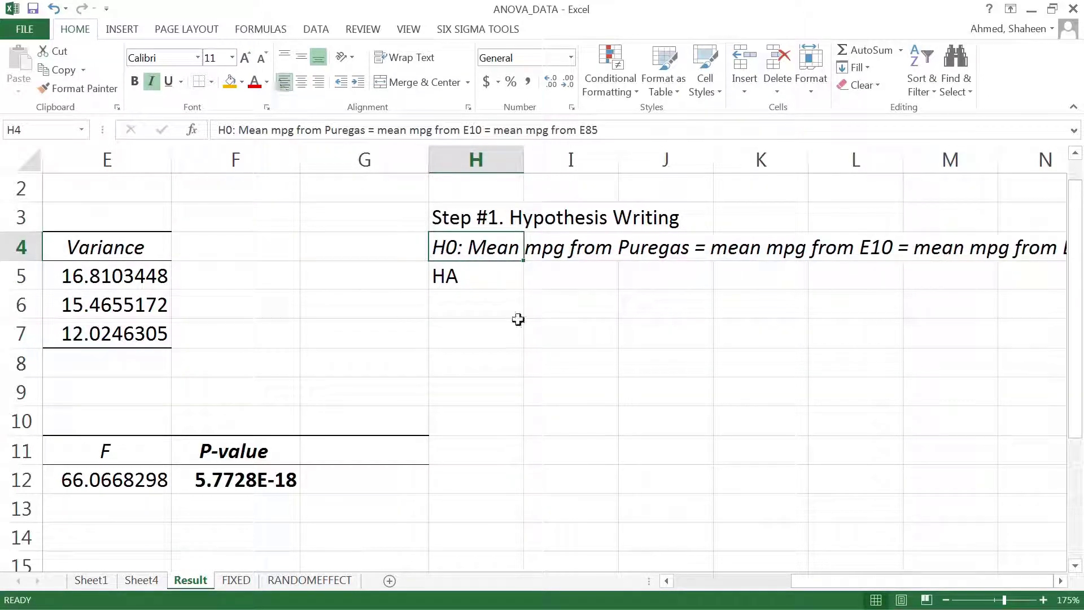
left_click(1060, 580)
left_click(1060, 580)
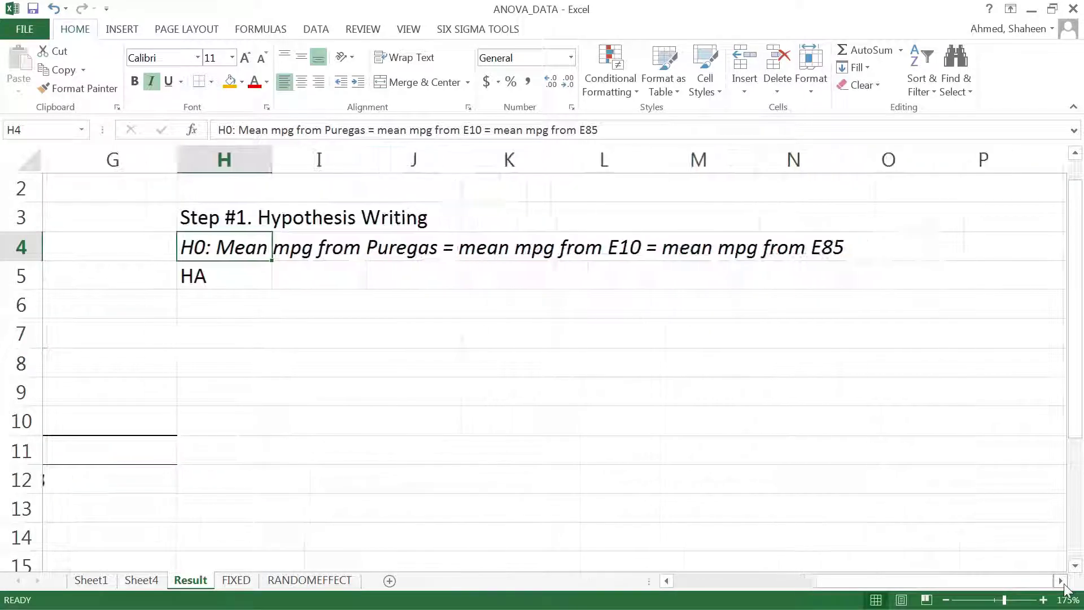
Complete H5 to read 'HA: Either pair is not equal.'
double_click(212, 275)
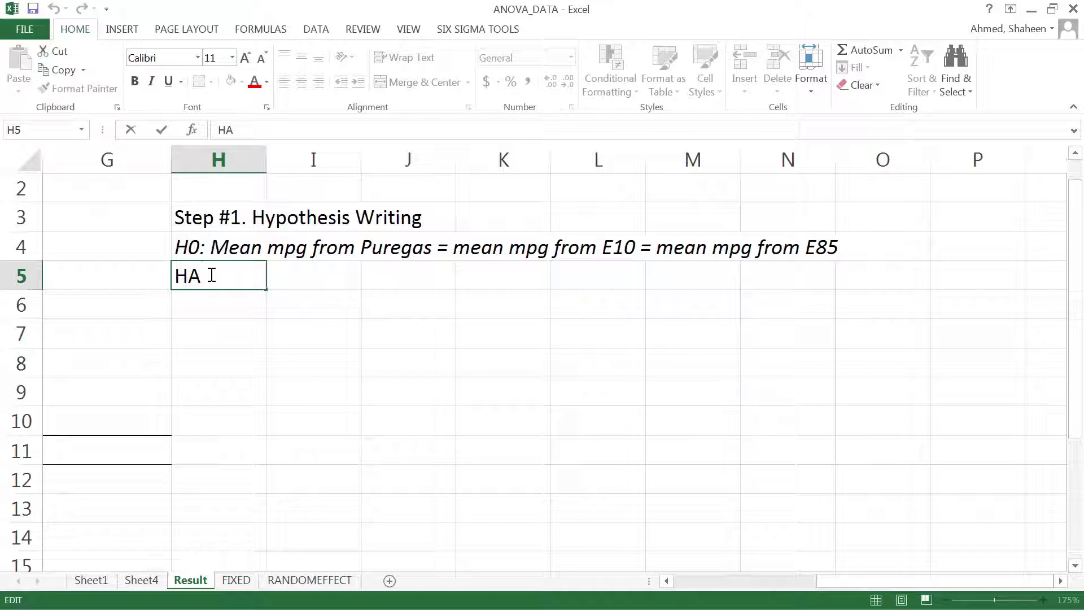
type(": Eig")
key("BackSpace")
type("ther pair is not eq")
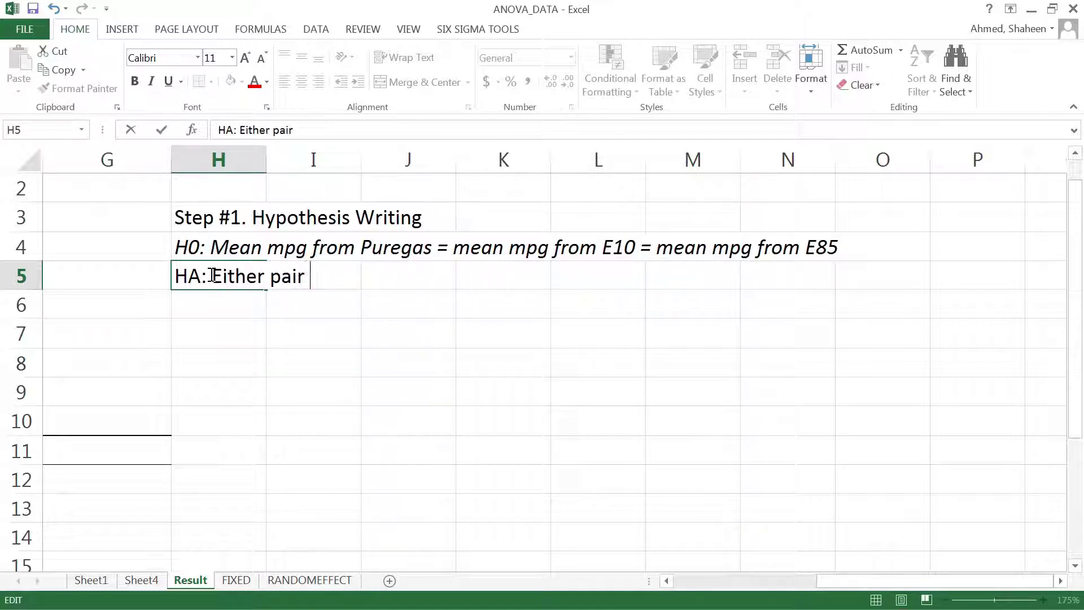
type("ual.")
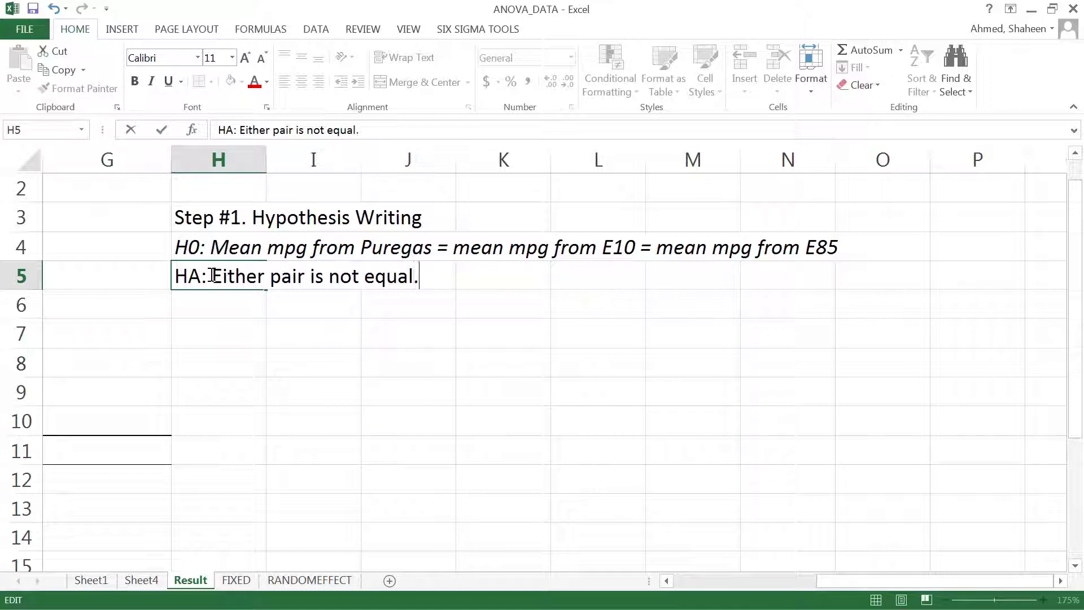
key("Return")
key("Return")
Enter 'Step #2.' in H7 and turn on Start Inking from the Review tab
type("St")
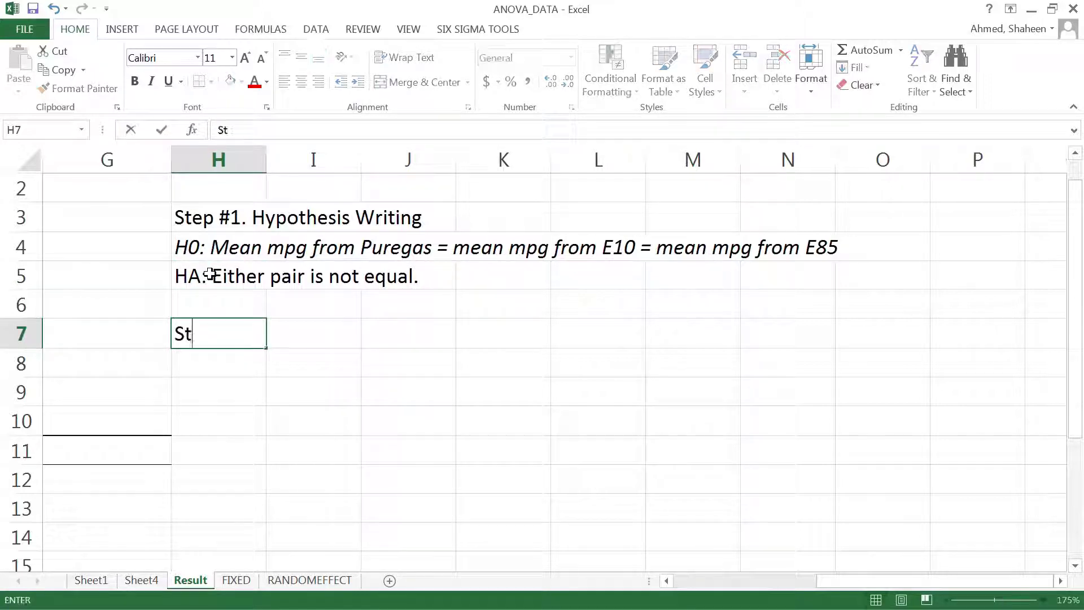
type("ep #")
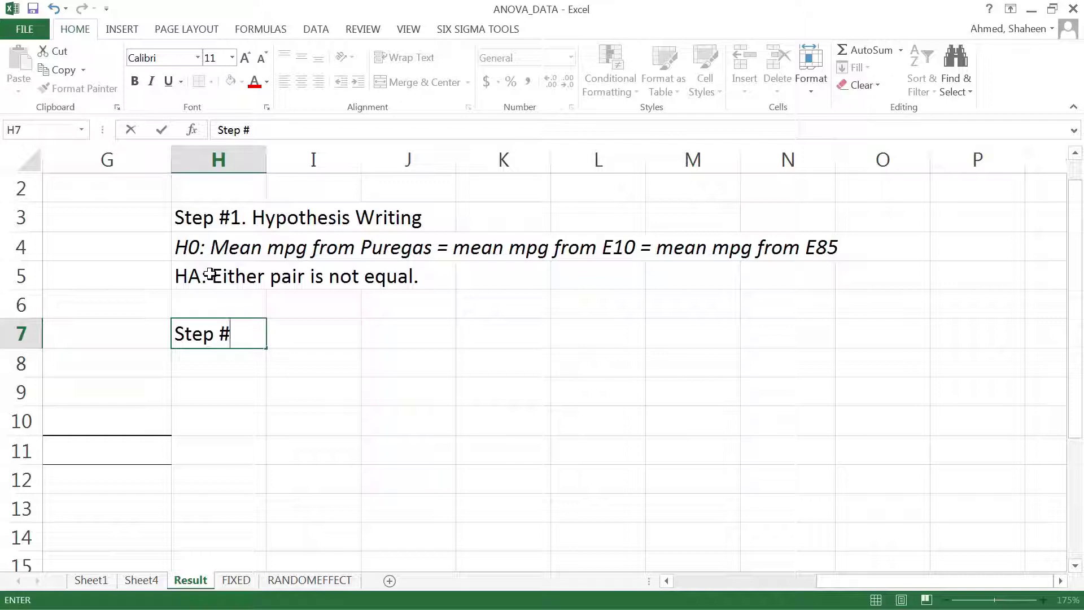
type("2.")
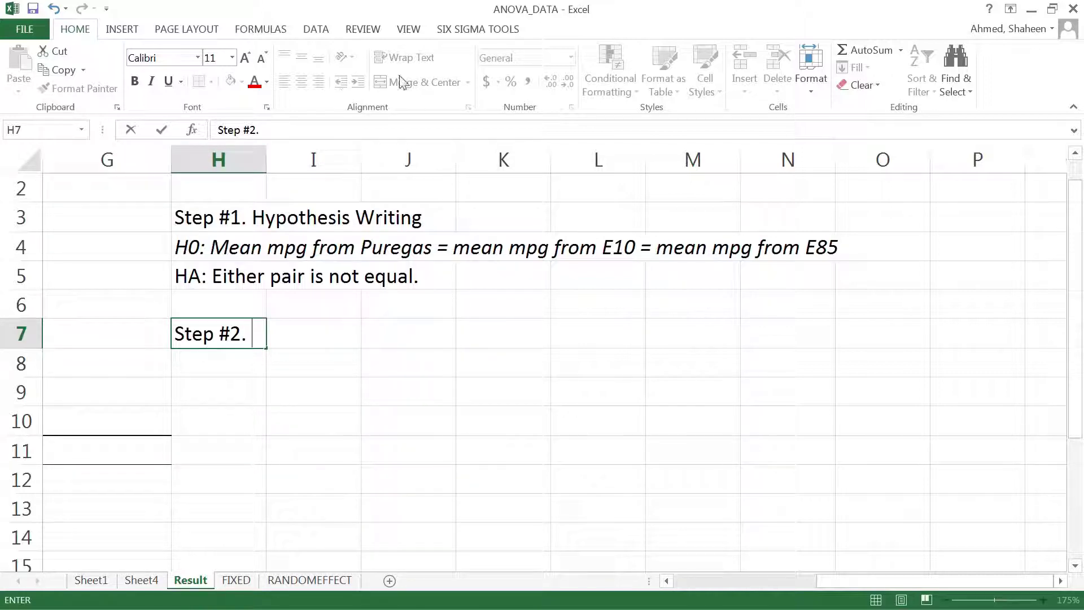
left_click(411, 32)
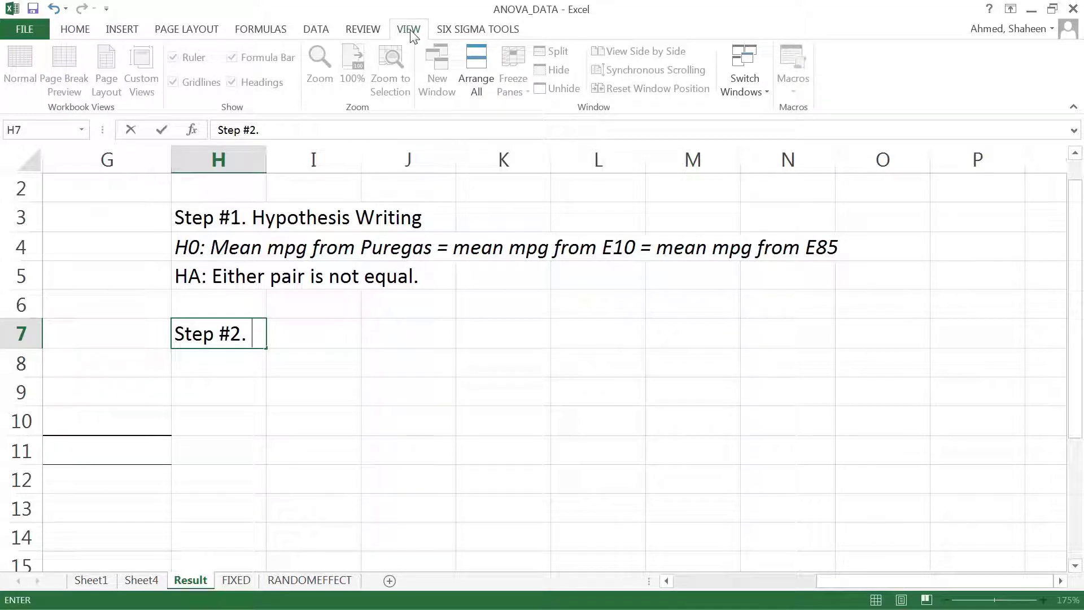
left_click(366, 31)
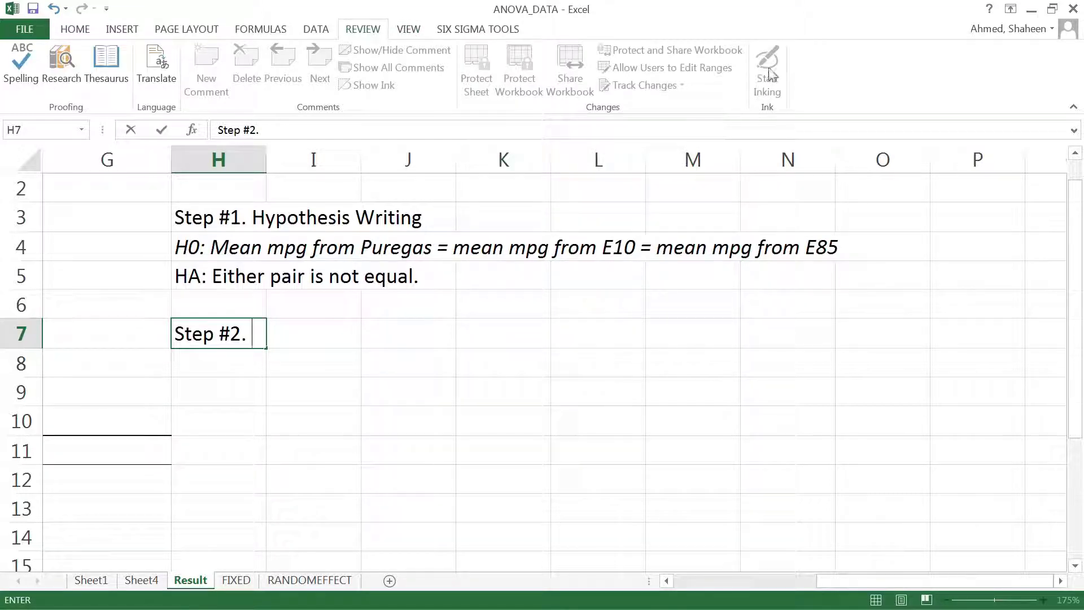
key("Return")
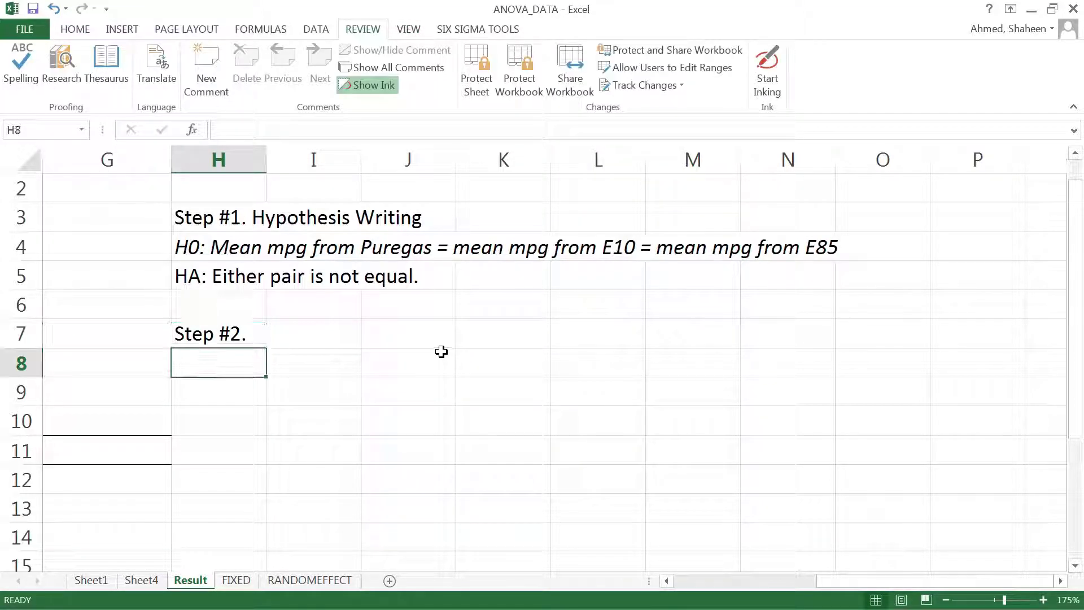
left_click(778, 66)
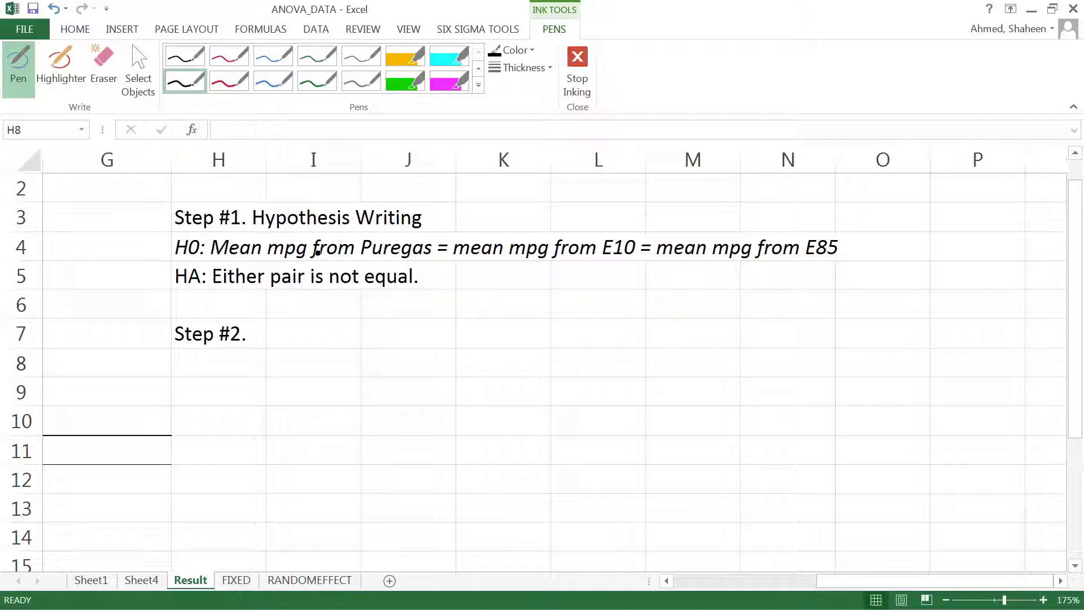
Handwrite 'H0: μpure = μE10 = μE85' in red ink, beginning 'HA' beneath it
left_click(240, 83)
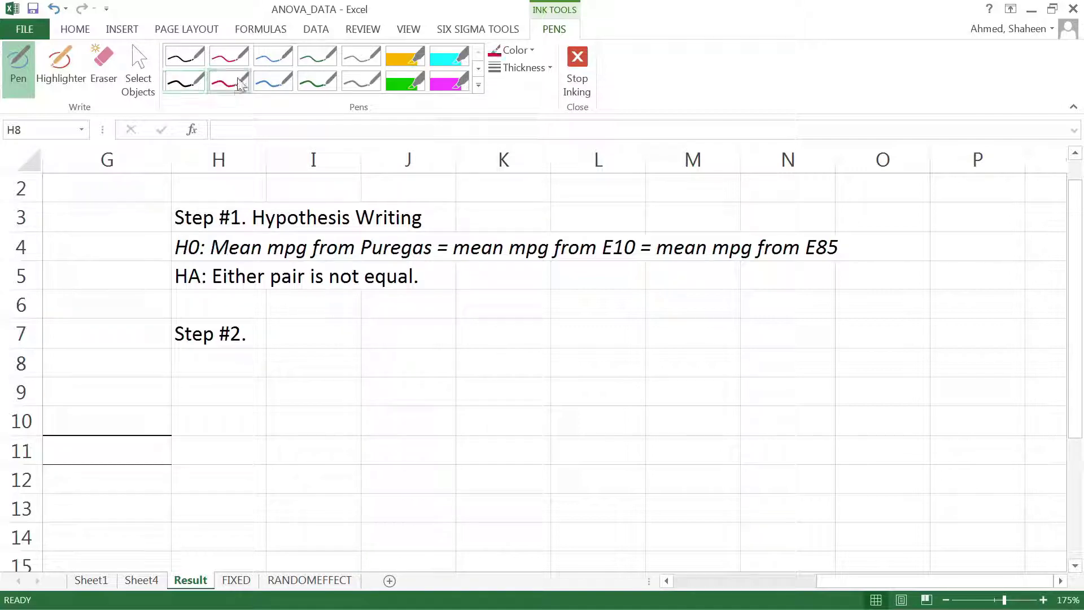
left_click_drag(310, 293, 308, 320)
mouse_move(332, 288)
left_mouse_down()
mouse_move(329, 319)
mouse_move(329, 305)
mouse_move(344, 317)
mouse_move(411, 321)
mouse_move(418, 310)
mouse_move(422, 358)
mouse_move(439, 342)
mouse_move(479, 350)
left_mouse_up()
left_click(332, 313)
left_click_drag(491, 308, 510, 310)
left_click_drag(488, 321, 557, 326)
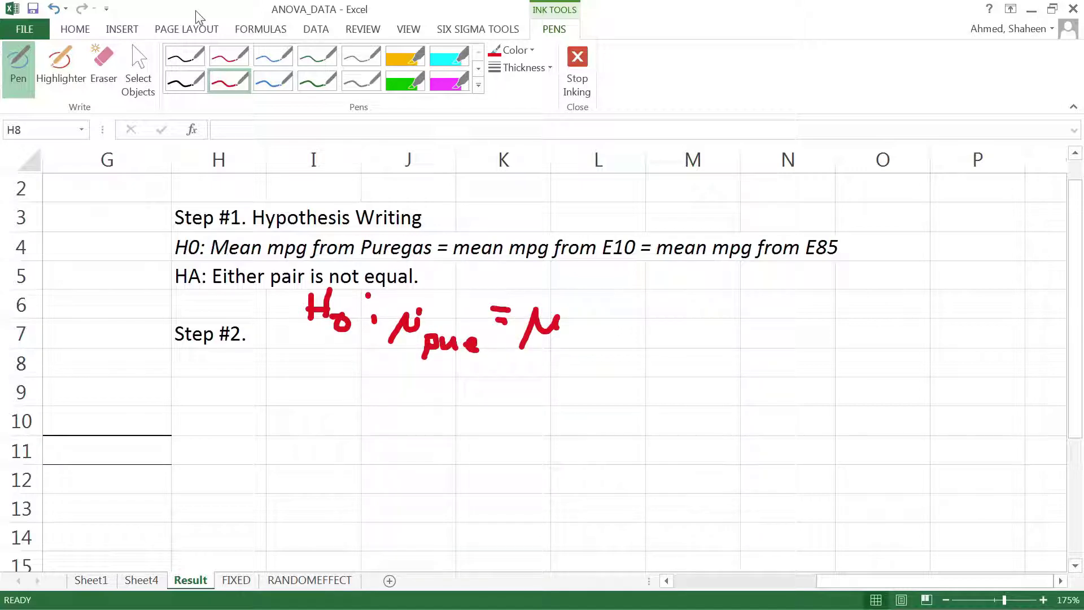
left_click(229, 56)
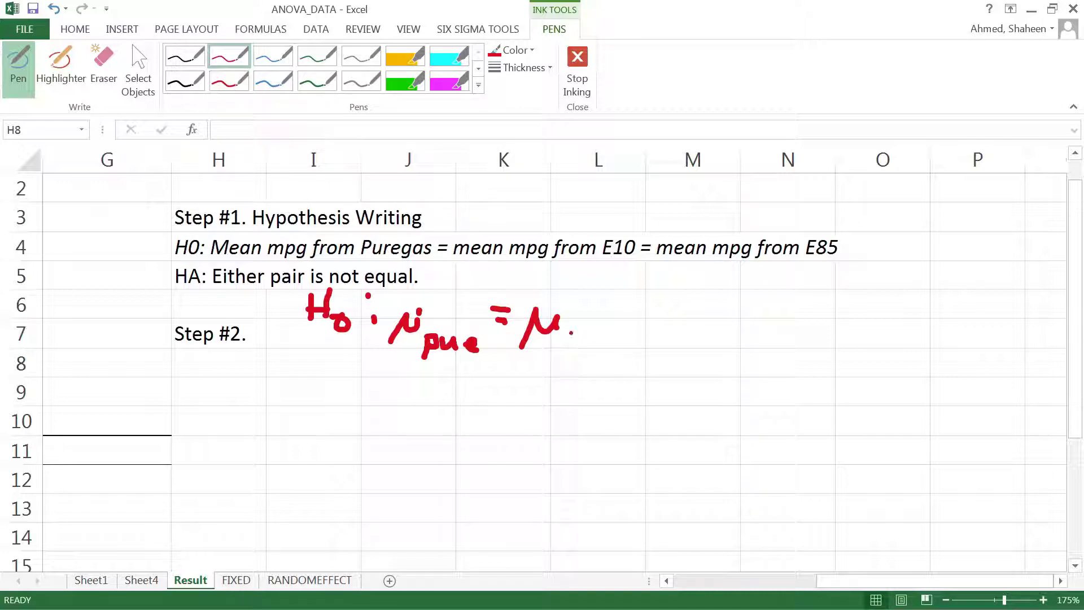
mouse_move(564, 337)
left_mouse_down()
mouse_move(587, 356)
mouse_move(637, 309)
mouse_move(633, 320)
left_mouse_up()
mouse_move(645, 355)
left_mouse_down()
mouse_move(680, 308)
mouse_move(699, 309)
left_mouse_up()
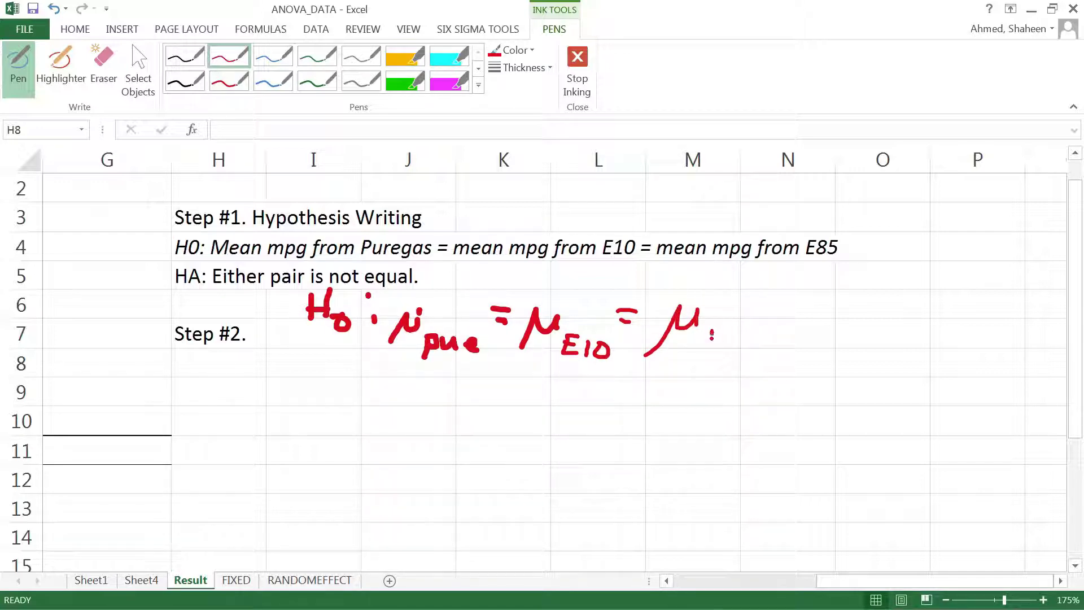
mouse_move(722, 331)
left_mouse_down()
mouse_move(709, 347)
mouse_move(753, 353)
left_mouse_up()
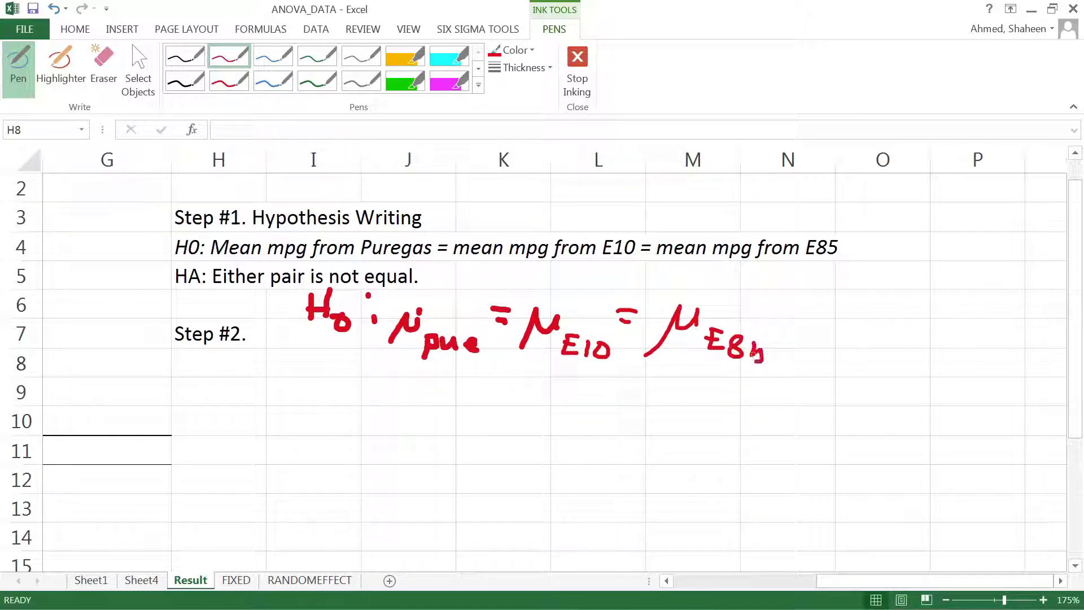
mouse_move(307, 396)
left_mouse_down()
mouse_move(306, 418)
mouse_move(323, 404)
left_mouse_up()
mouse_move(327, 387)
left_mouse_down()
mouse_move(327, 415)
mouse_move(349, 406)
left_mouse_up()
Handwrite 'HA: μpure ≠ μE10; μpure ≠ μE85;' in red ink
left_click(368, 414)
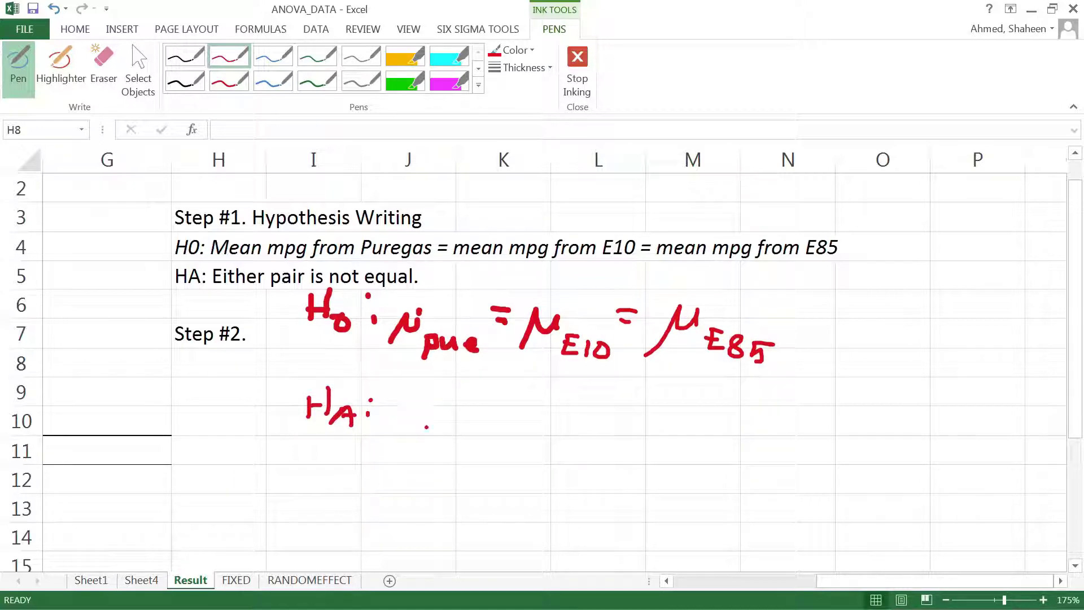
mouse_move(402, 444)
left_mouse_down()
mouse_move(425, 408)
mouse_move(443, 421)
mouse_move(444, 446)
left_mouse_up()
mouse_move(444, 430)
left_mouse_down()
mouse_move(477, 423)
mouse_move(480, 439)
left_mouse_up()
mouse_move(487, 432)
left_mouse_down()
mouse_move(500, 439)
mouse_move(554, 414)
mouse_move(552, 425)
left_mouse_up()
mouse_move(548, 402)
left_mouse_down()
mouse_move(531, 440)
mouse_move(604, 433)
mouse_move(601, 447)
mouse_move(627, 453)
left_mouse_up()
left_click_drag(639, 439, 662, 451)
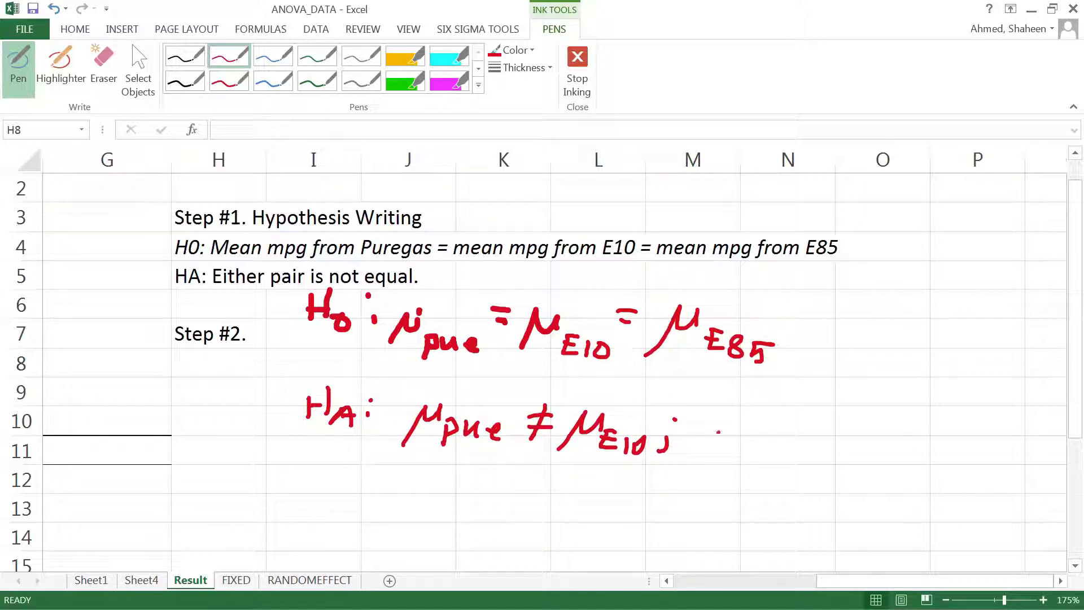
mouse_move(708, 458)
left_mouse_down()
mouse_move(733, 437)
mouse_move(750, 443)
mouse_move(749, 470)
mouse_move(749, 453)
mouse_move(819, 447)
mouse_move(829, 460)
mouse_move(872, 423)
mouse_move(848, 451)
mouse_move(864, 471)
mouse_move(904, 448)
mouse_move(926, 469)
mouse_move(926, 444)
left_mouse_up()
left_click_drag(910, 459, 944, 472)
left_click_drag(958, 457, 958, 477)
left_click_drag(958, 456, 991, 464)
left_click(1000, 422)
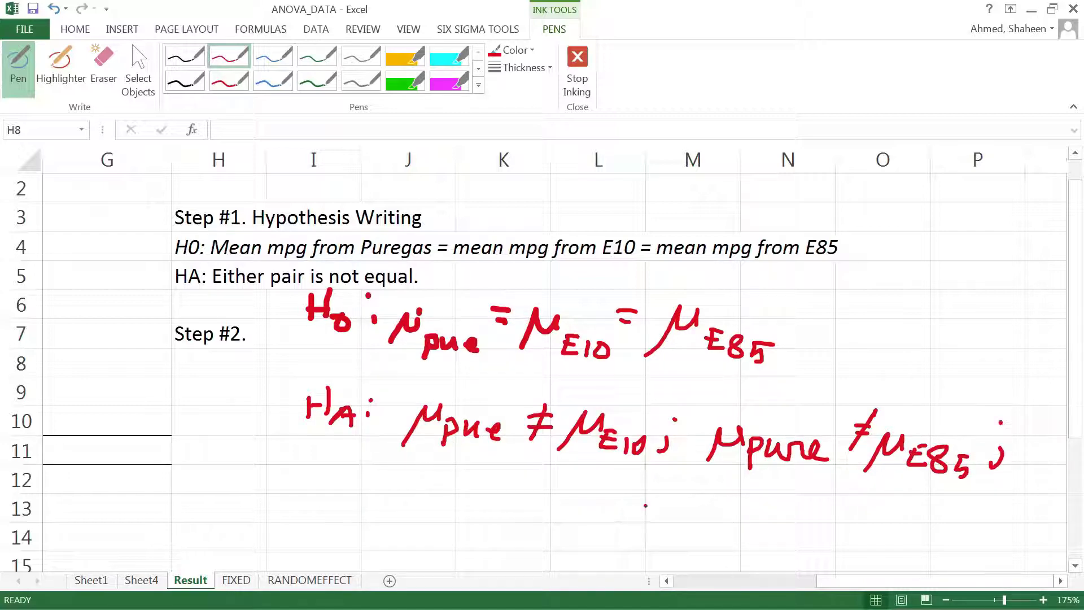
Add 'or μ10 ≠ μE85' on a new ink line below
mouse_move(601, 486)
left_mouse_down()
mouse_move(579, 513)
mouse_move(621, 502)
mouse_move(630, 518)
mouse_move(649, 501)
mouse_move(728, 496)
left_mouse_up()
mouse_move(700, 508)
left_mouse_down()
mouse_move(728, 507)
mouse_move(699, 525)
left_mouse_up()
mouse_move(756, 499)
left_mouse_down()
mouse_move(727, 530)
mouse_move(773, 499)
mouse_move(792, 538)
left_mouse_up()
mouse_move(795, 513)
left_mouse_down()
mouse_move(835, 529)
mouse_move(763, 533)
left_mouse_up()
left_click_drag(759, 528, 773, 529)
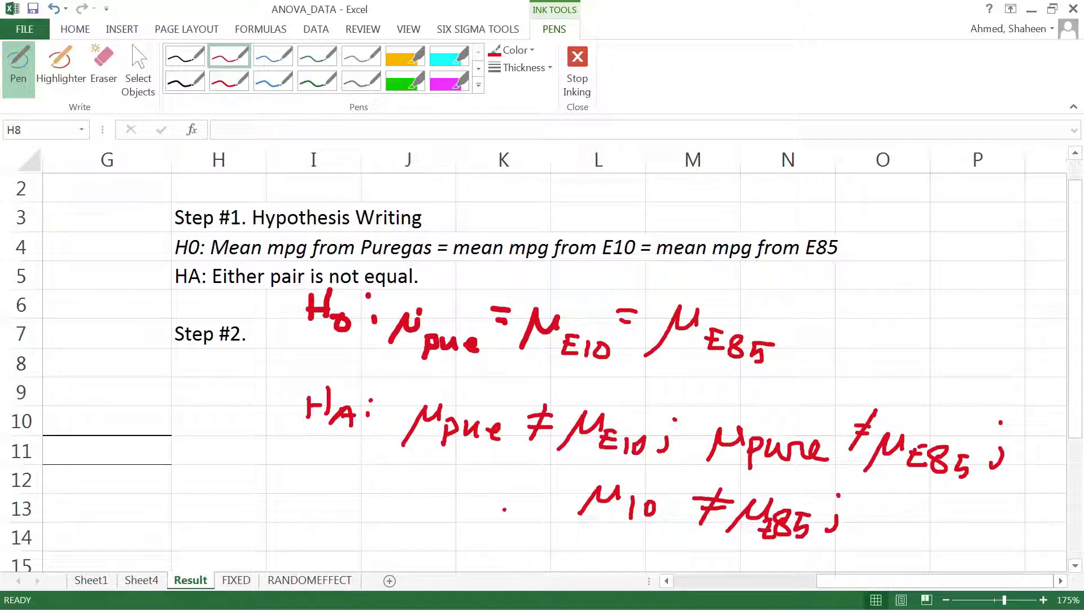
mouse_move(500, 495)
left_mouse_down()
mouse_move(526, 493)
mouse_move(525, 523)
left_mouse_up()
left_click_drag(532, 518, 531, 526)
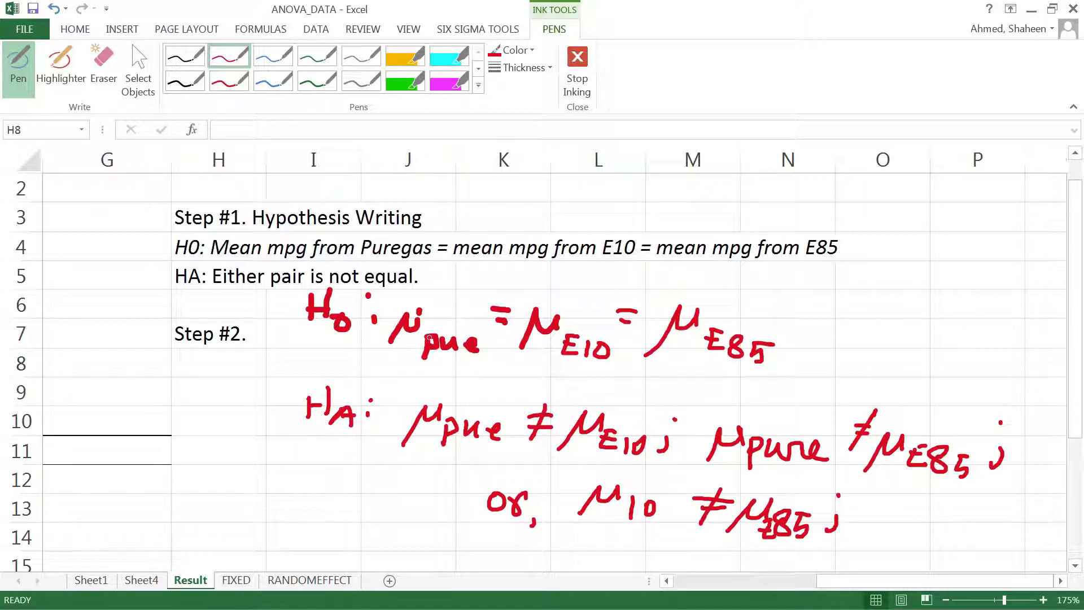
Scroll down and end the inking session
left_click(1074, 565)
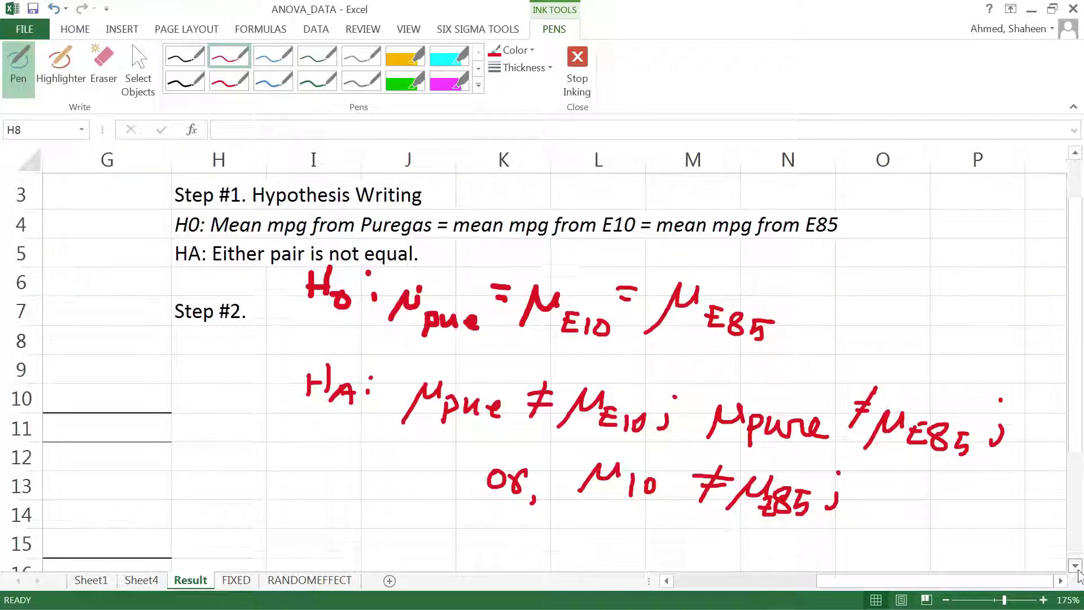
left_click(1075, 565)
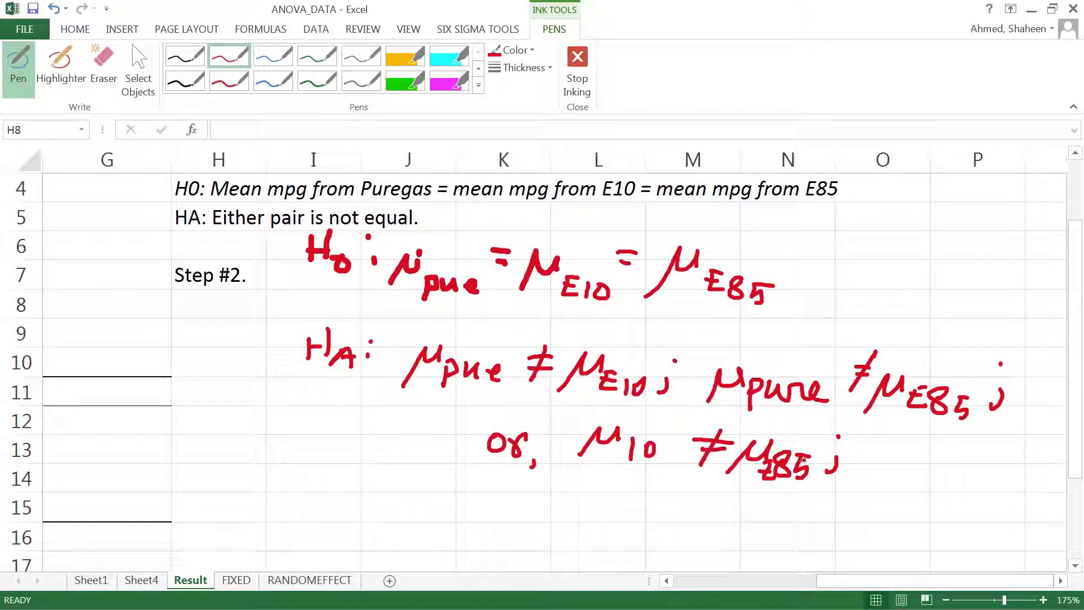
left_click(1075, 565)
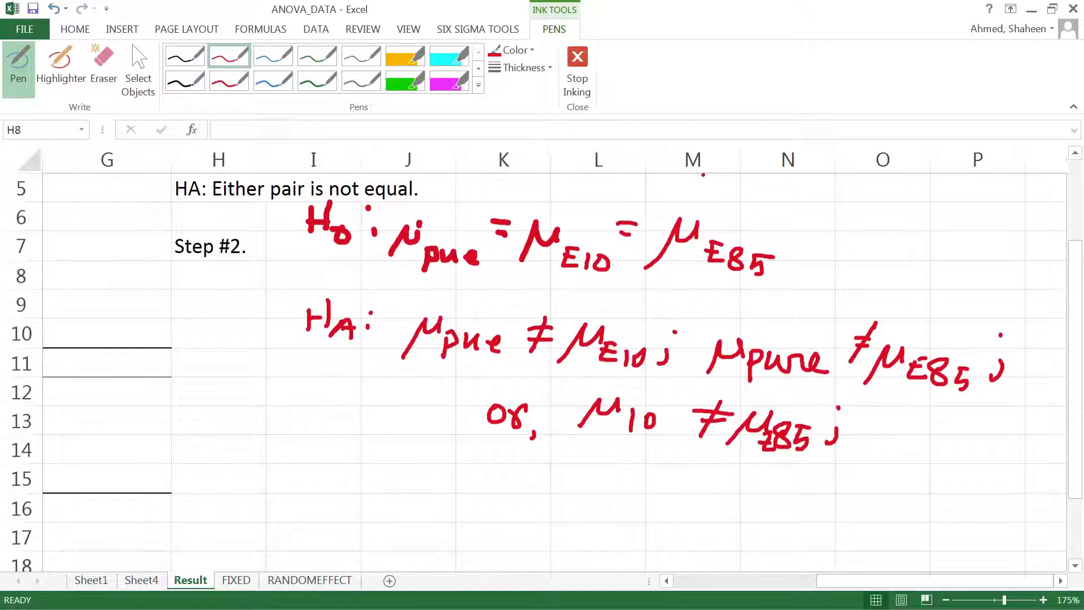
left_click(577, 68)
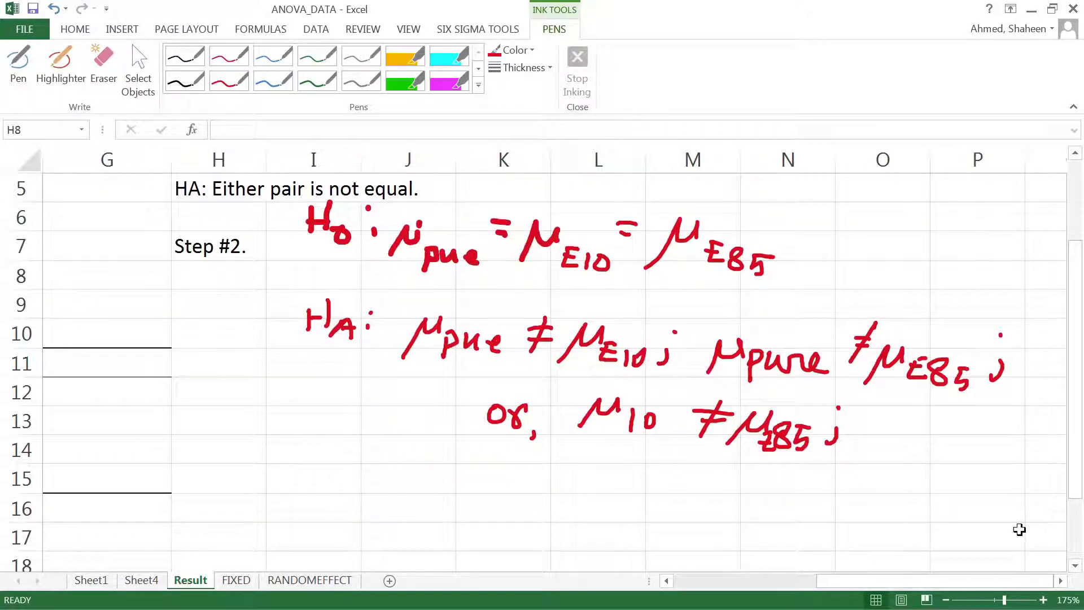
Enter 'Step #2. Method. Completely Randomized Design.' in H15 and begin 'p-value=' in H16
left_click(1074, 565)
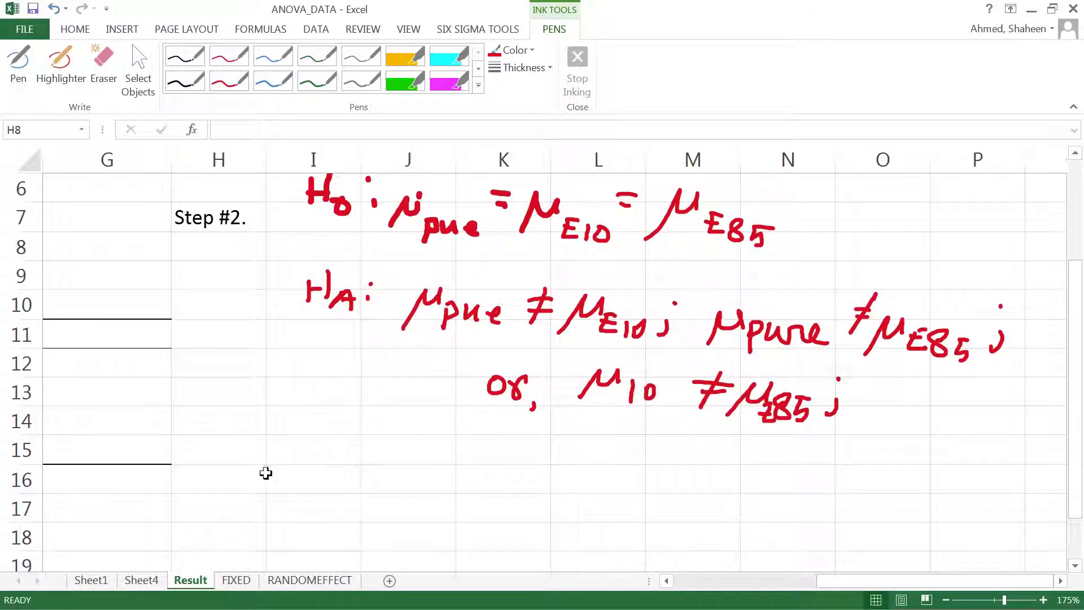
left_click(243, 443)
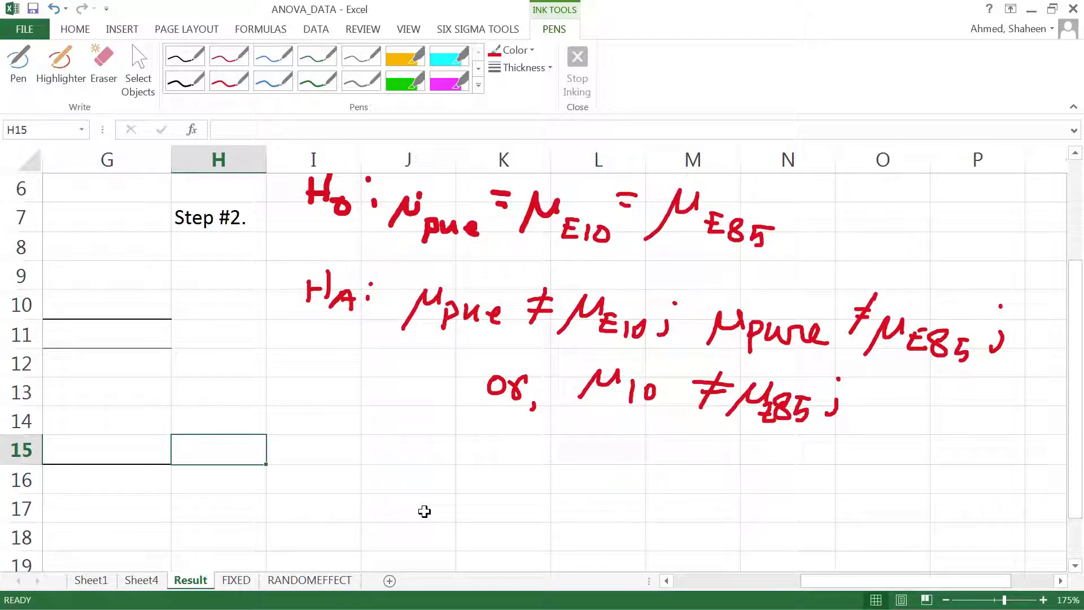
type("Sp")
key("BackSpace")
type("tep")
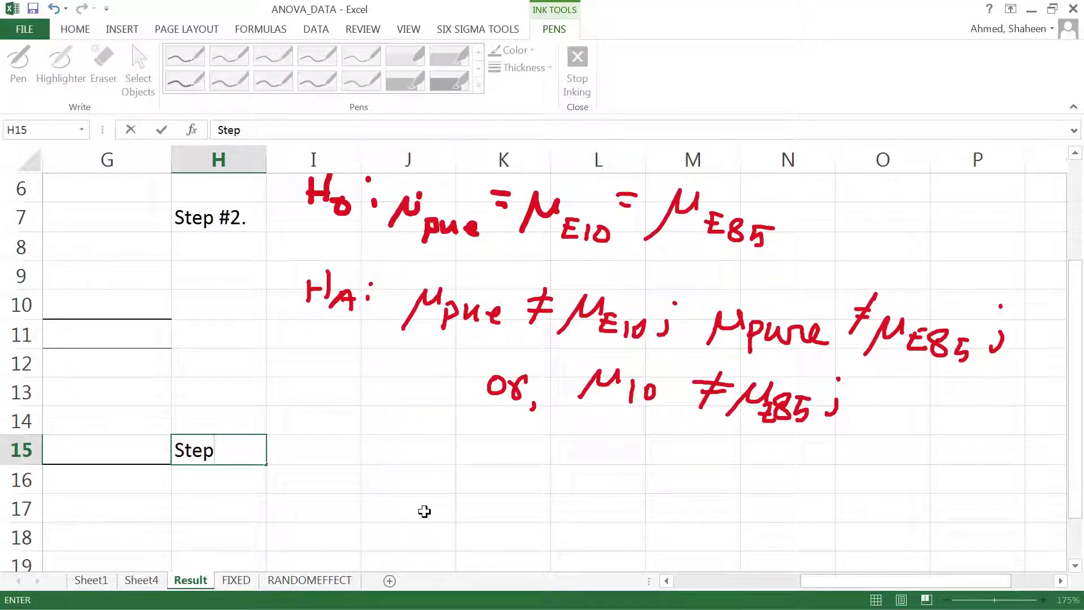
type(" #2. Method.")
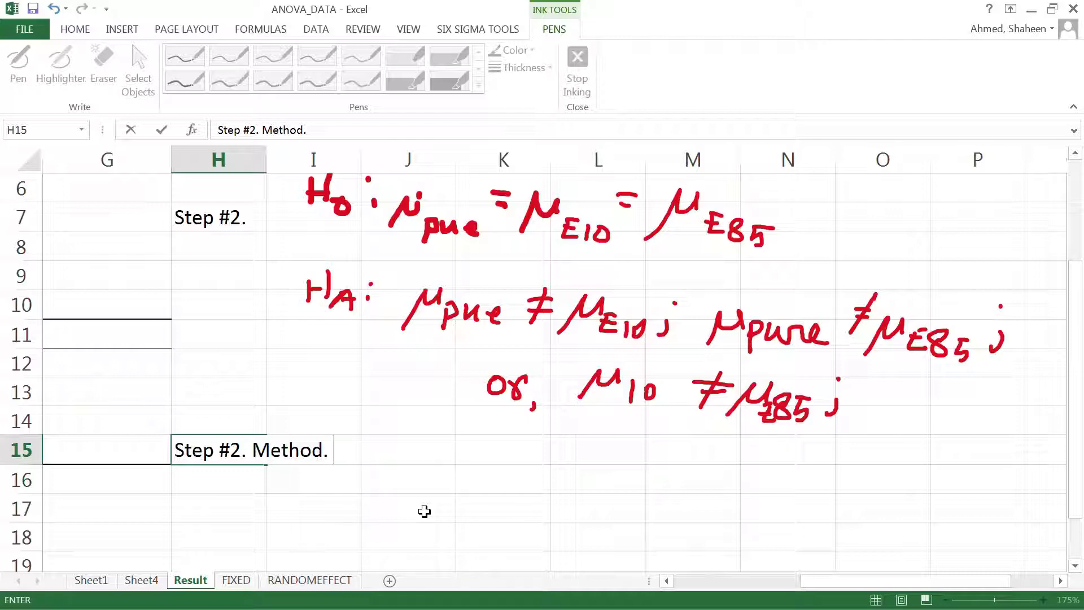
type("Completely")
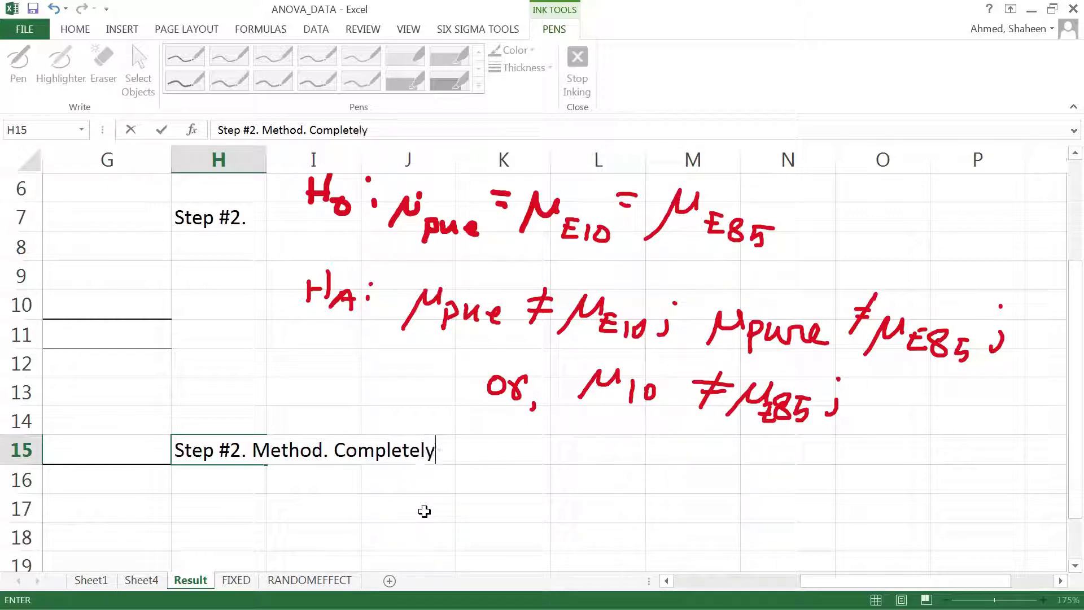
type(" Randomized")
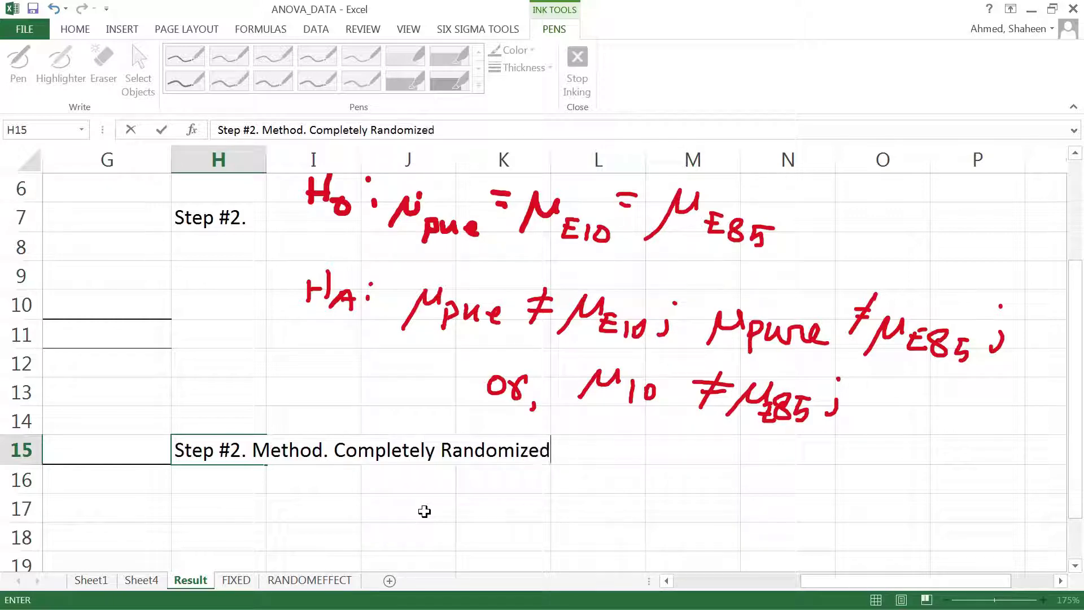
type("gn.")
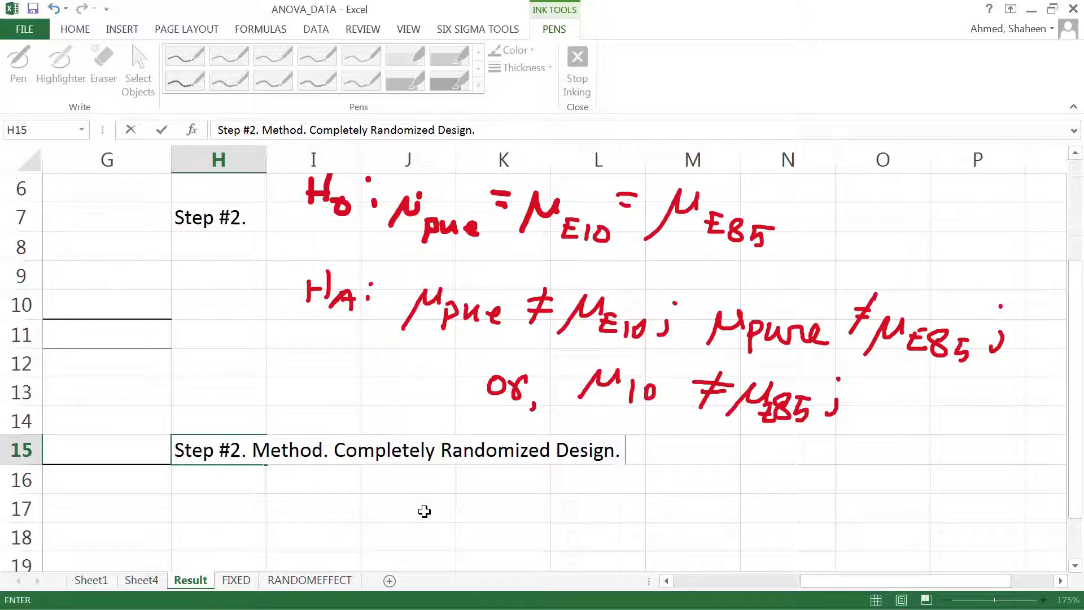
key("Return")
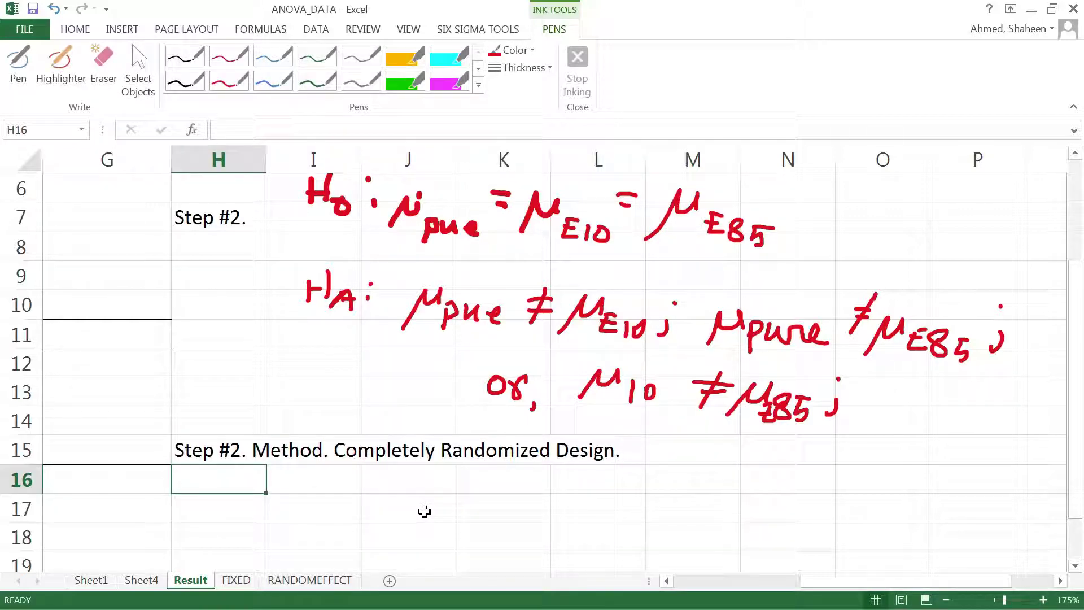
type("p")
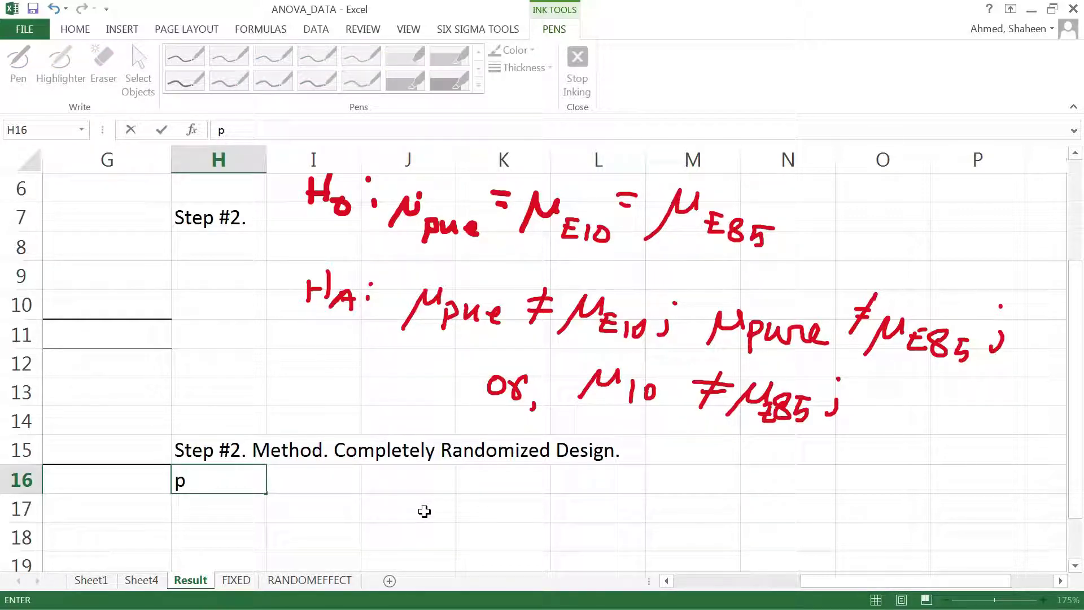
type("-value")
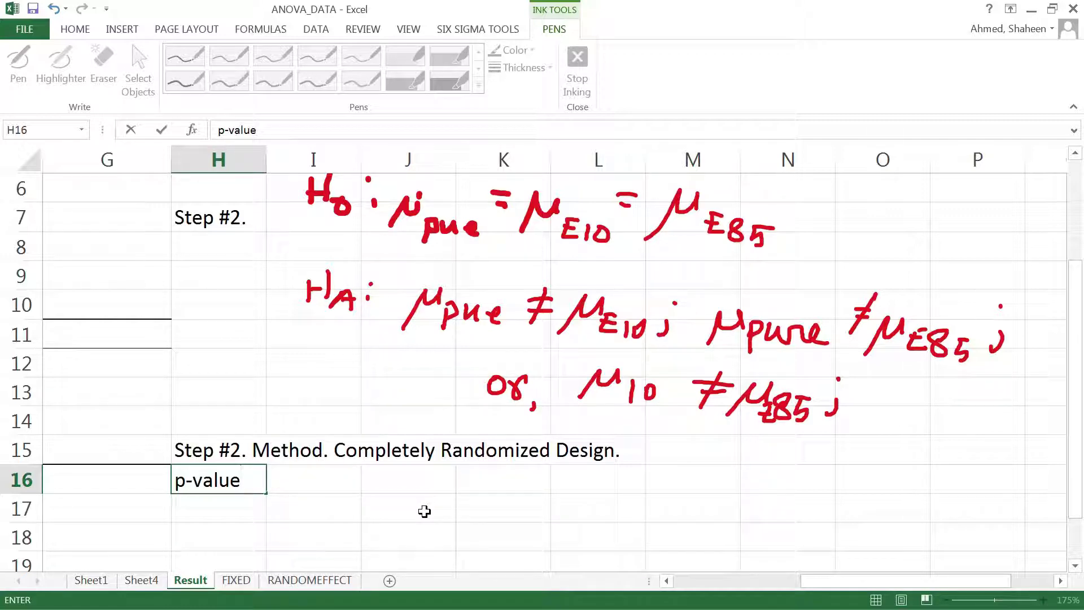
type("=")
Copy the ANOVA P-value 5.7728E-18 from F12 and select I16 beside the 'p-value=' label
key("Tab")
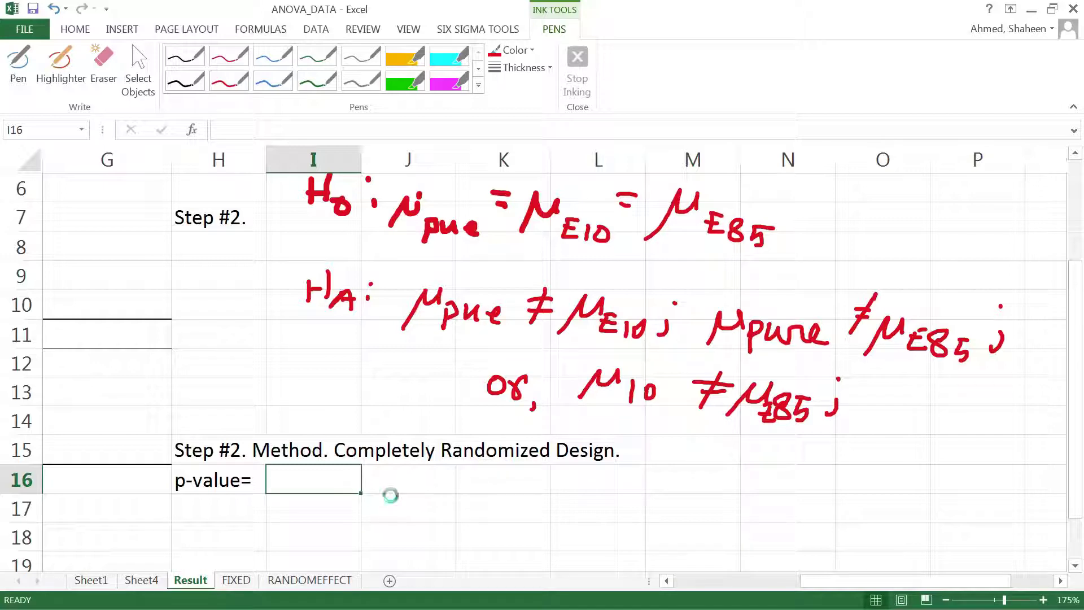
scroll(423, 484, "down", 1)
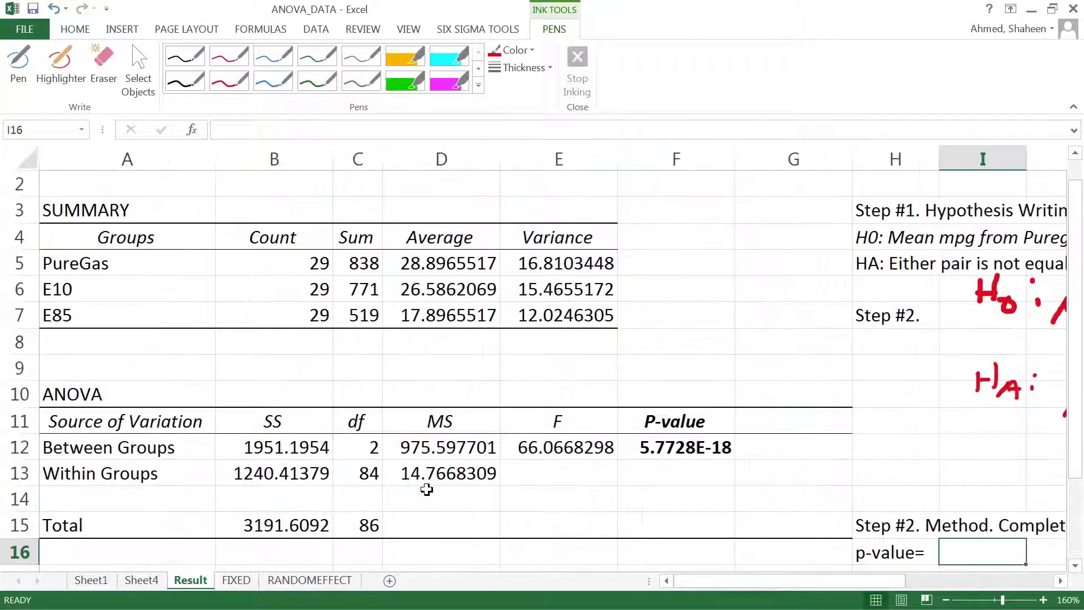
left_click(684, 446)
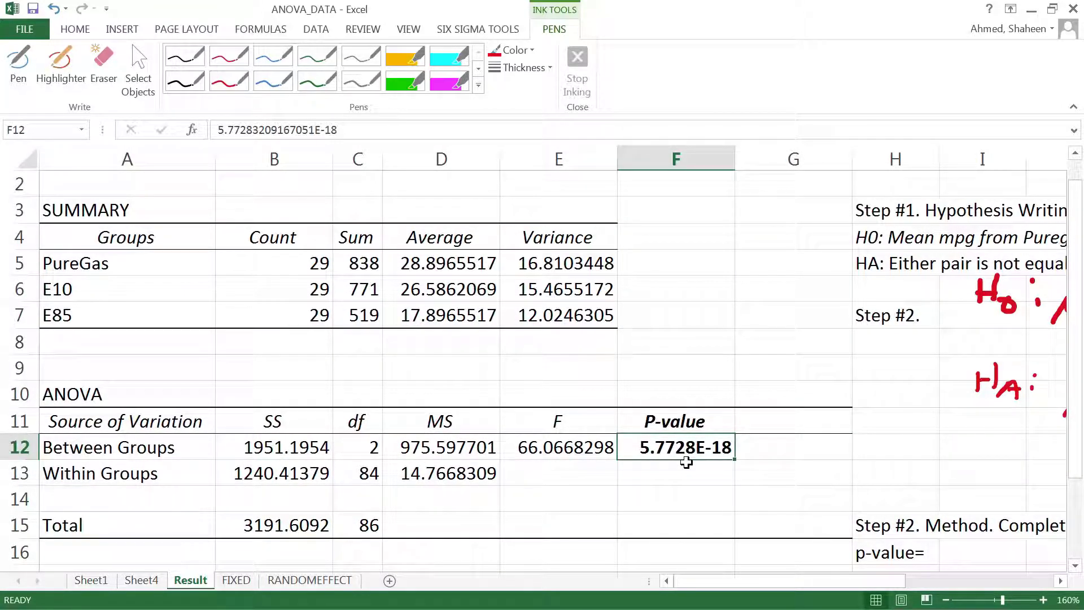
key("ctrl+c")
left_click_drag(721, 587, 813, 584)
scroll(805, 503, "down", 1)
left_click(532, 467)
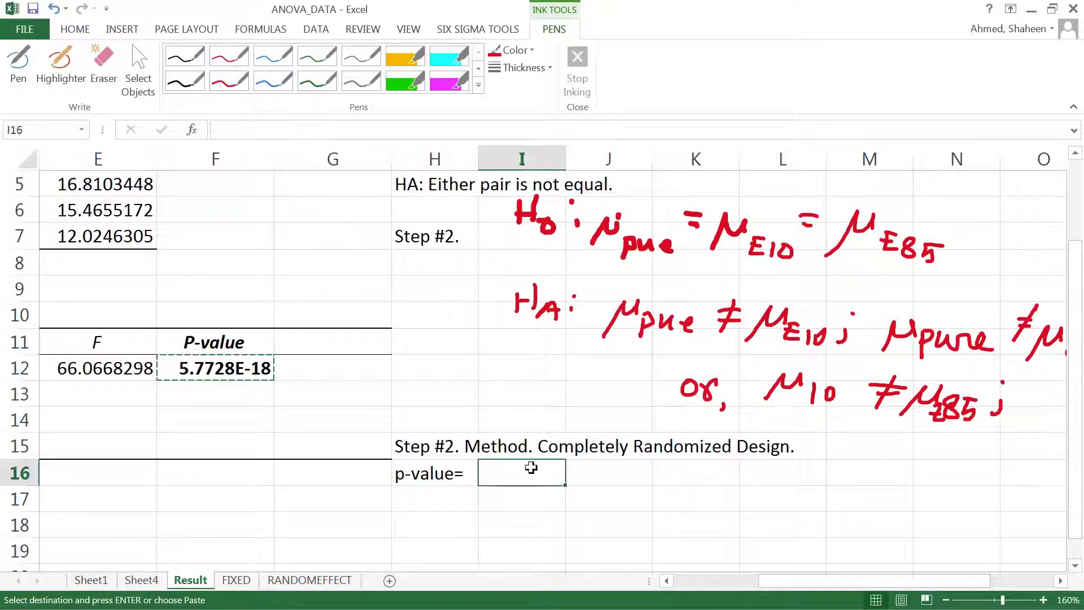
Paste the P-value into I16 and format it as Number with about 27 decimal places
key("ctrl+v")
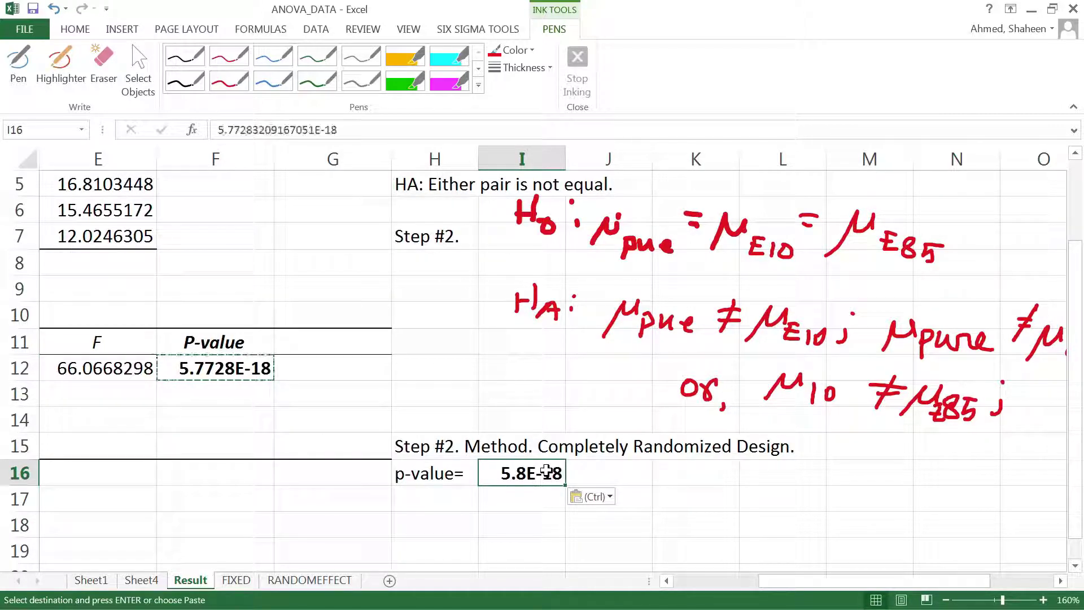
right_click(547, 472)
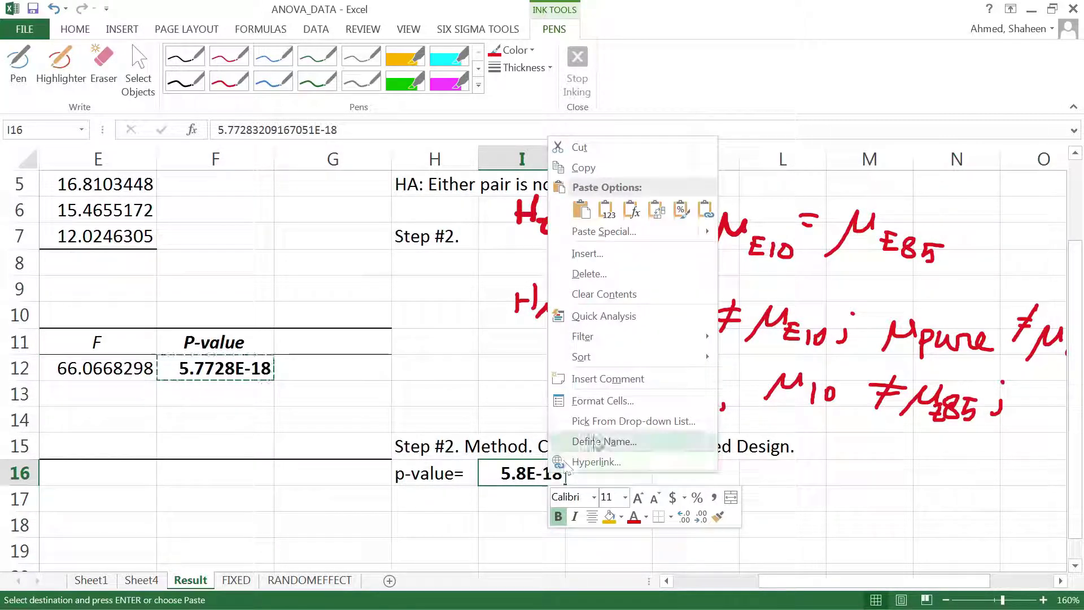
left_click(619, 400)
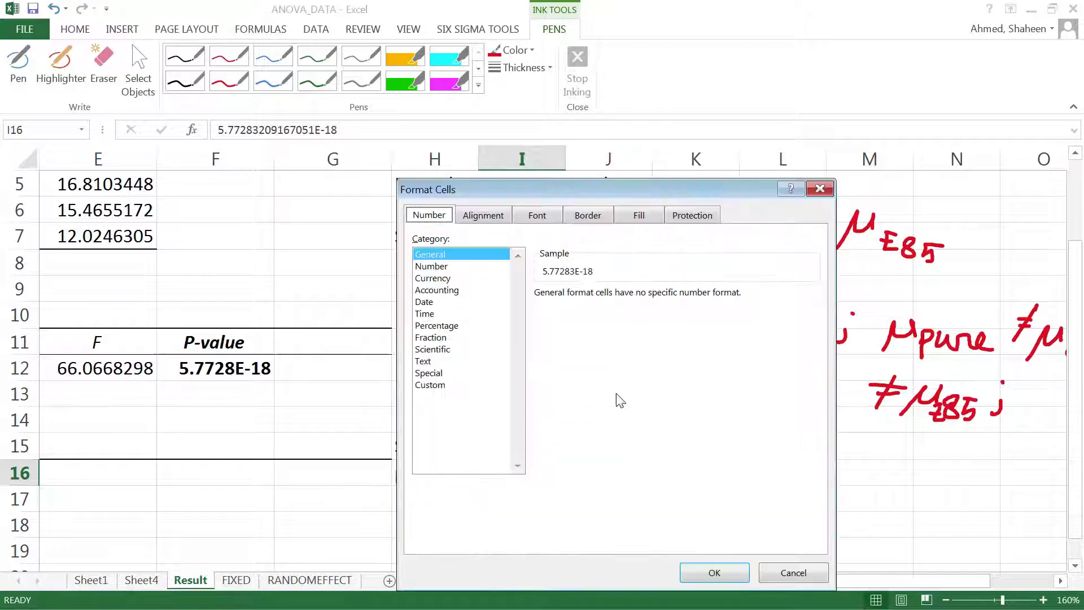
left_click(431, 266)
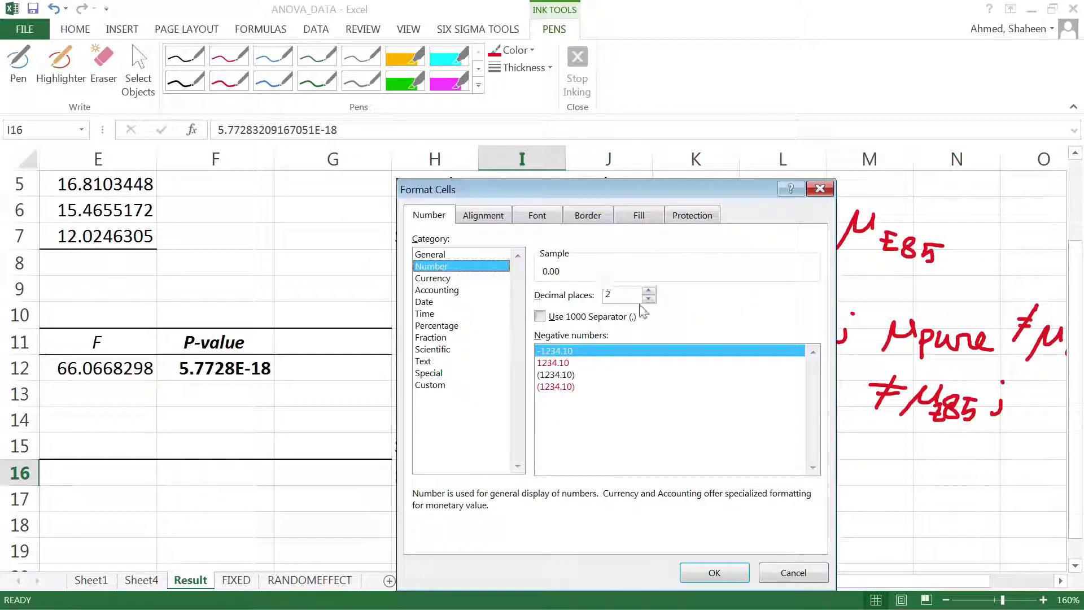
left_click(649, 298)
left_click(648, 298)
left_click(648, 290)
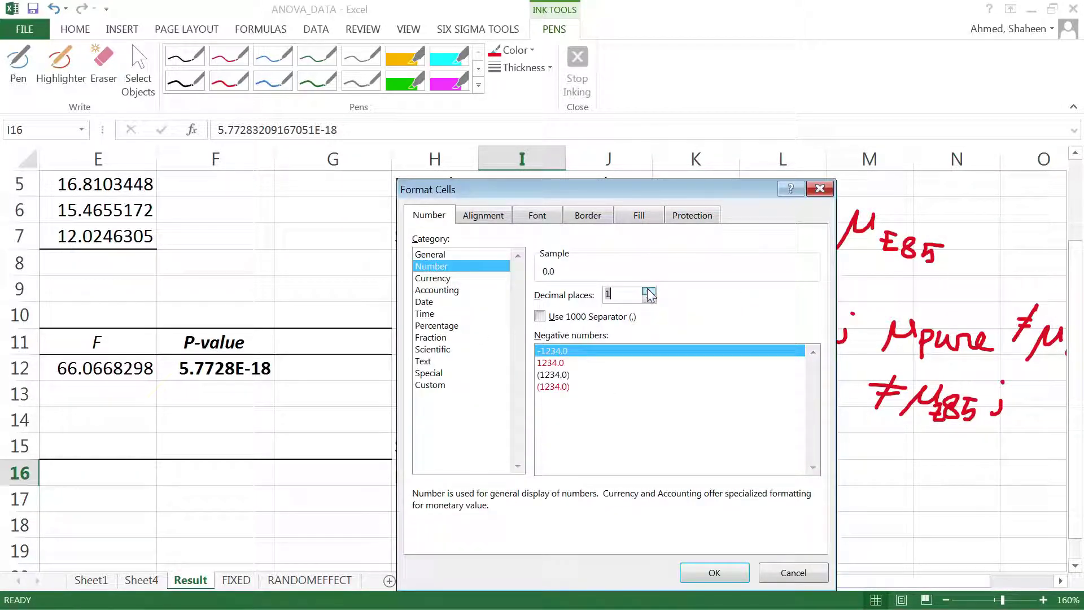
left_click_drag(648, 290, 649, 291)
left_click(728, 574)
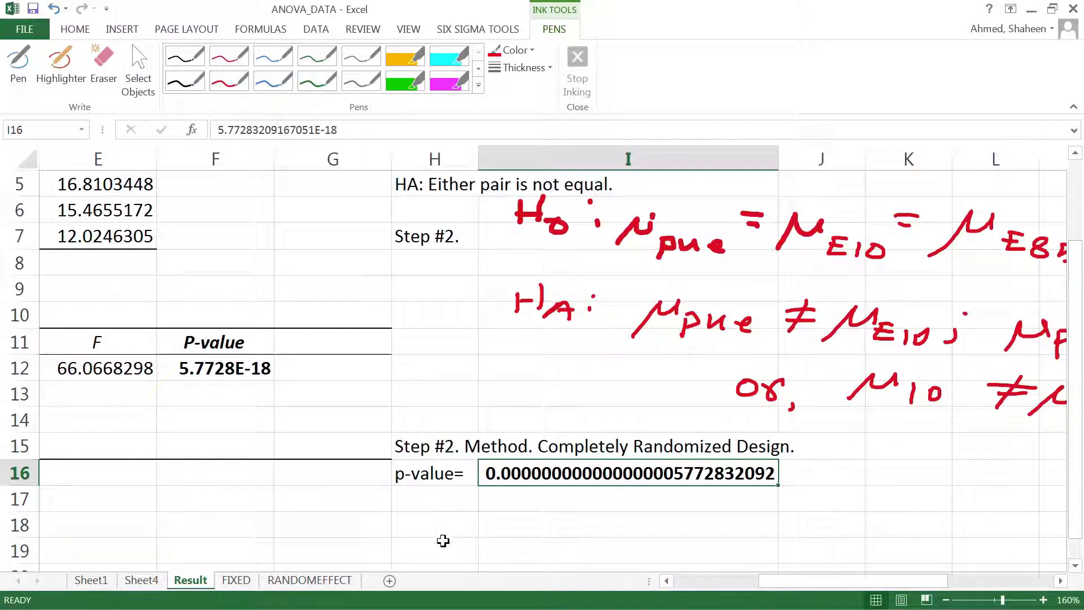
left_click(444, 525)
Enter 'Step #3. Result.' in H18, then the p-value (0) rejection sentence across H19–H20
type("St")
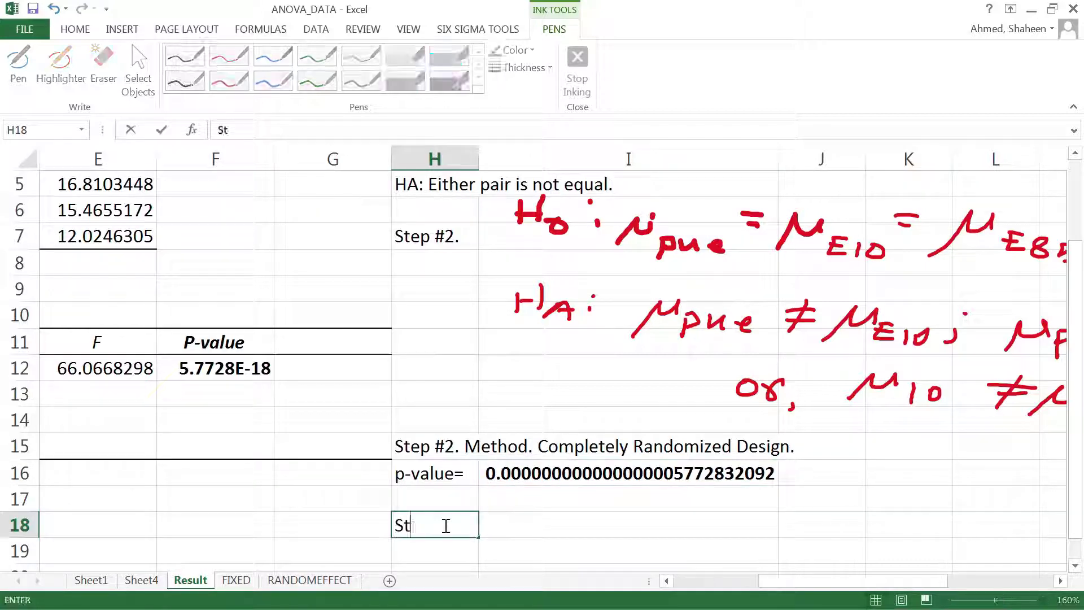
type("ep #3.")
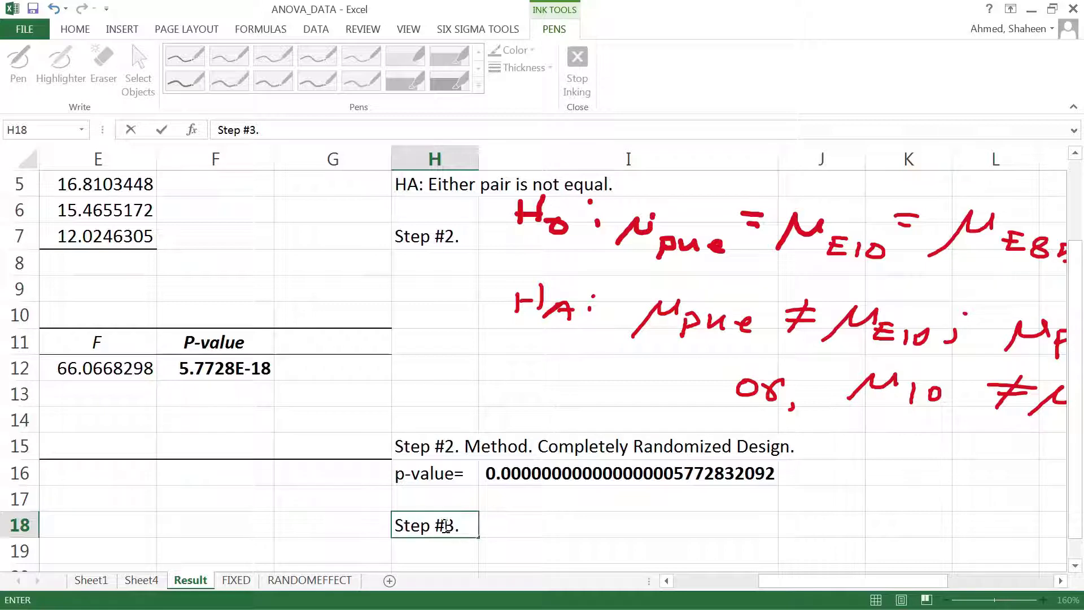
type(" Re")
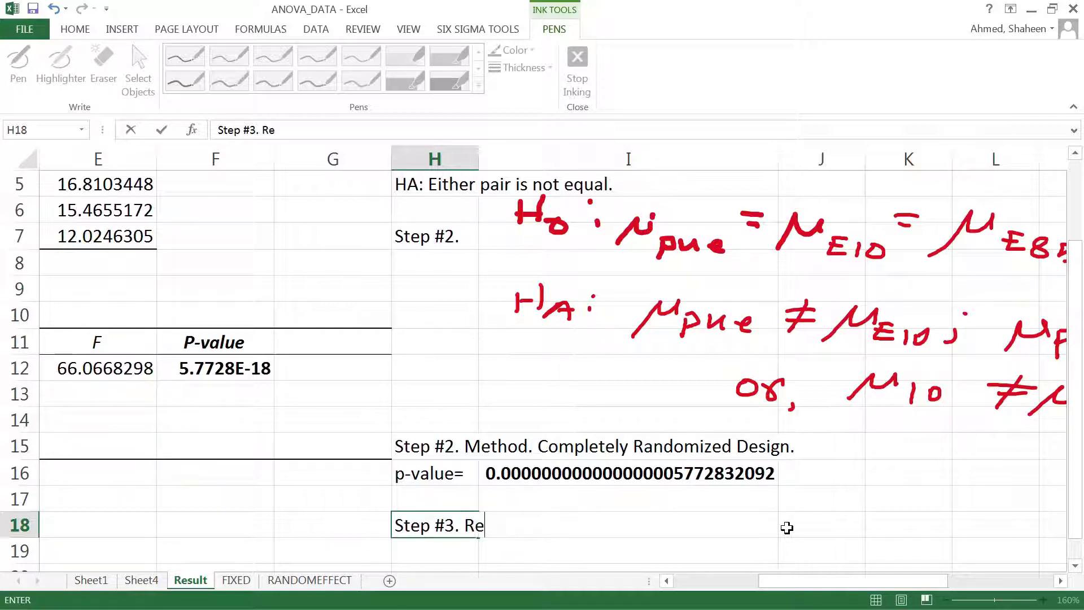
type("sult.")
key("Return")
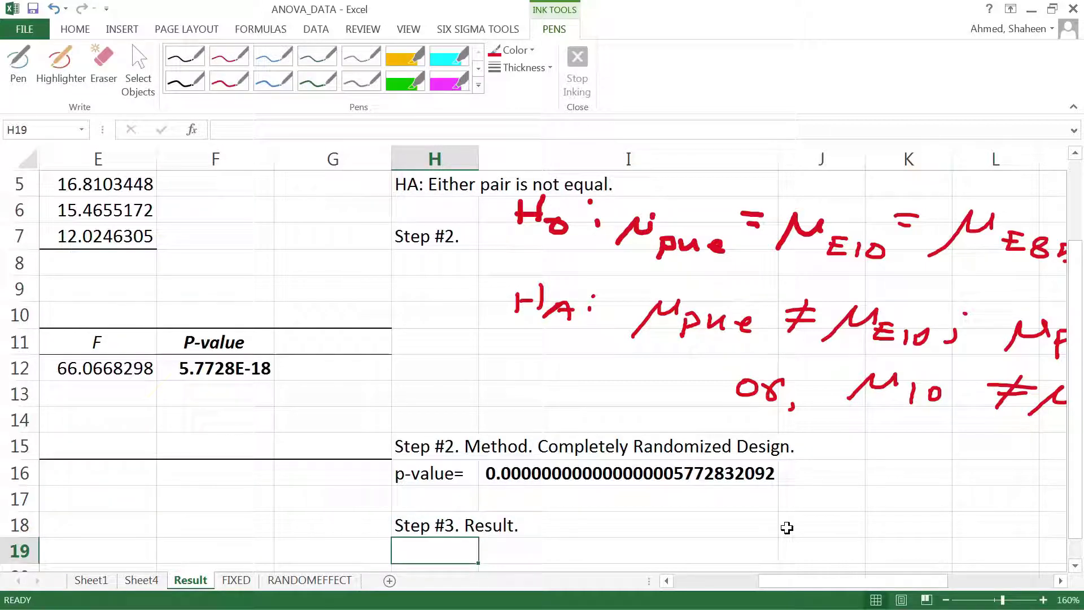
type("We reject teh")
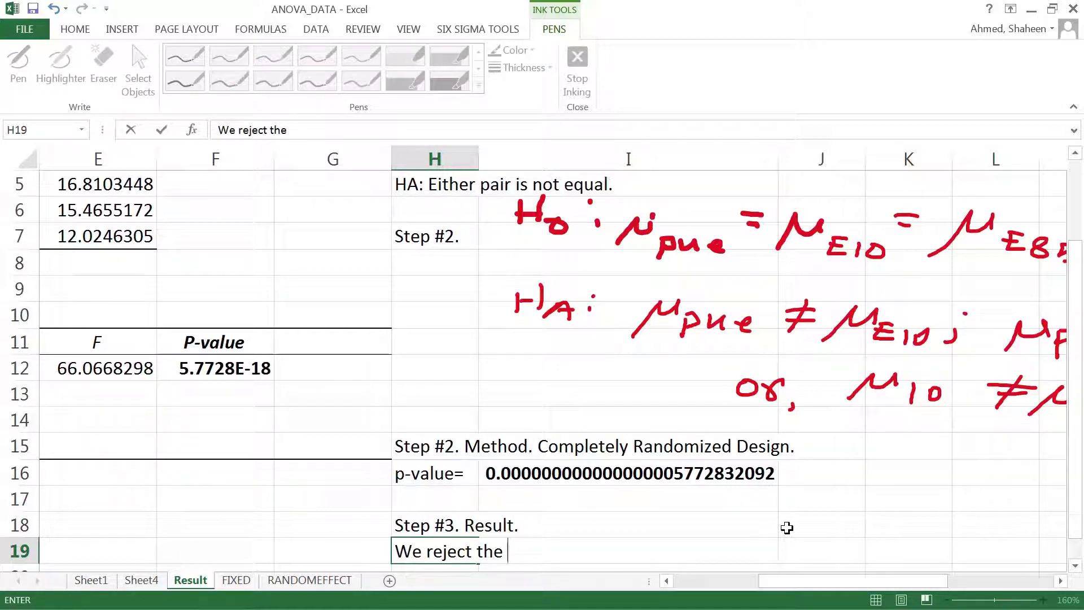
type(" null hyp")
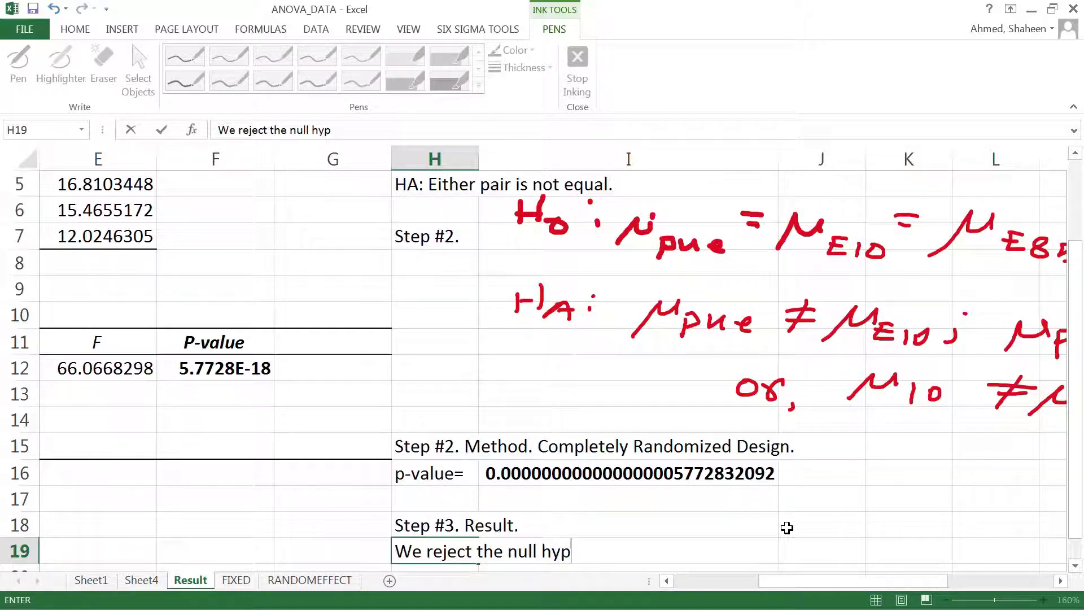
type("othesis")
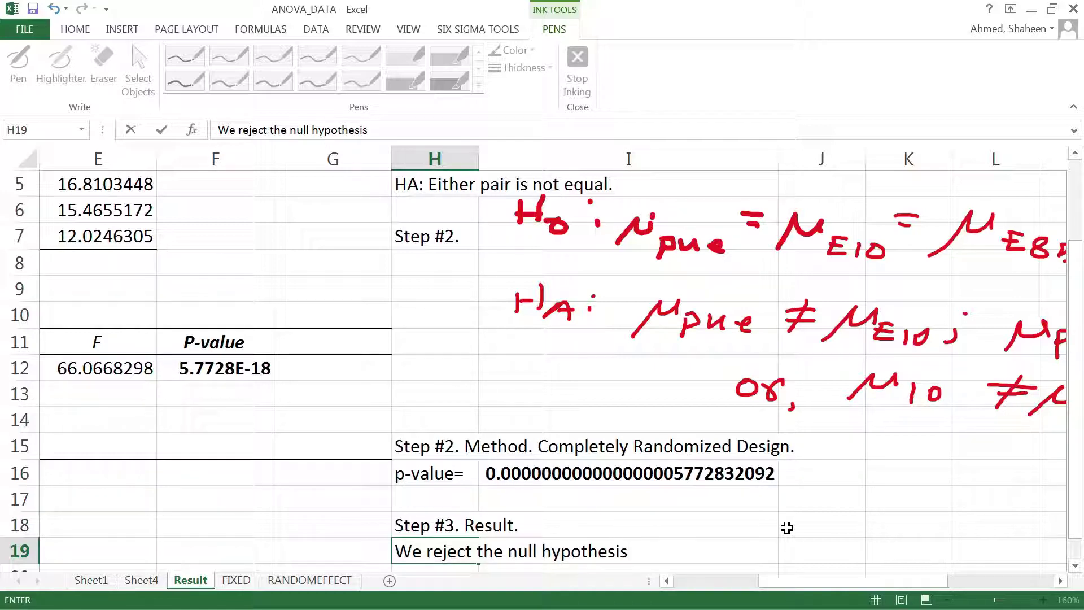
type(" because the ")
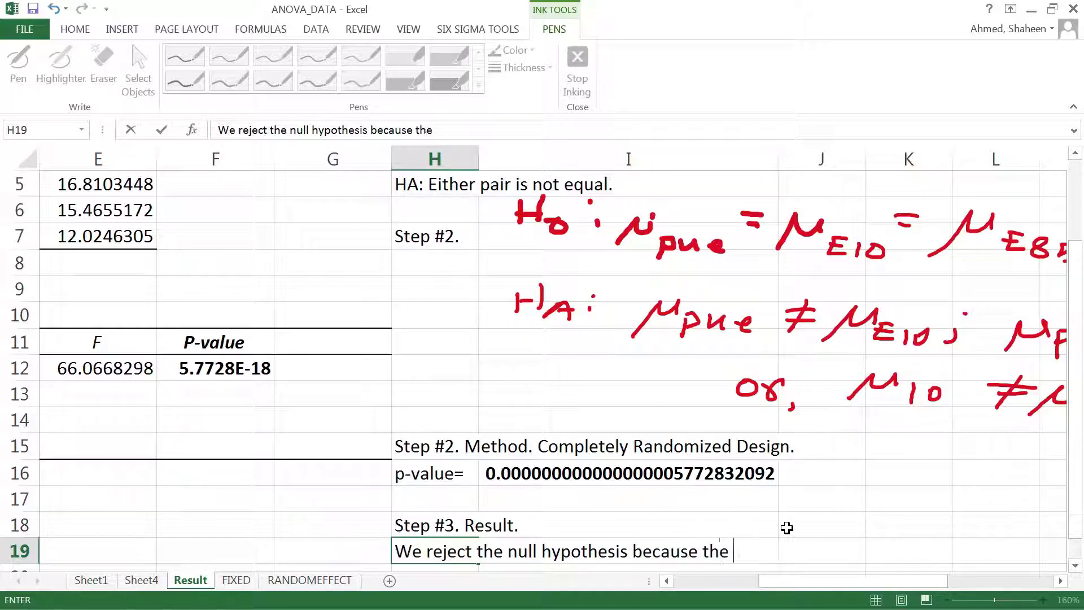
type("p-value")
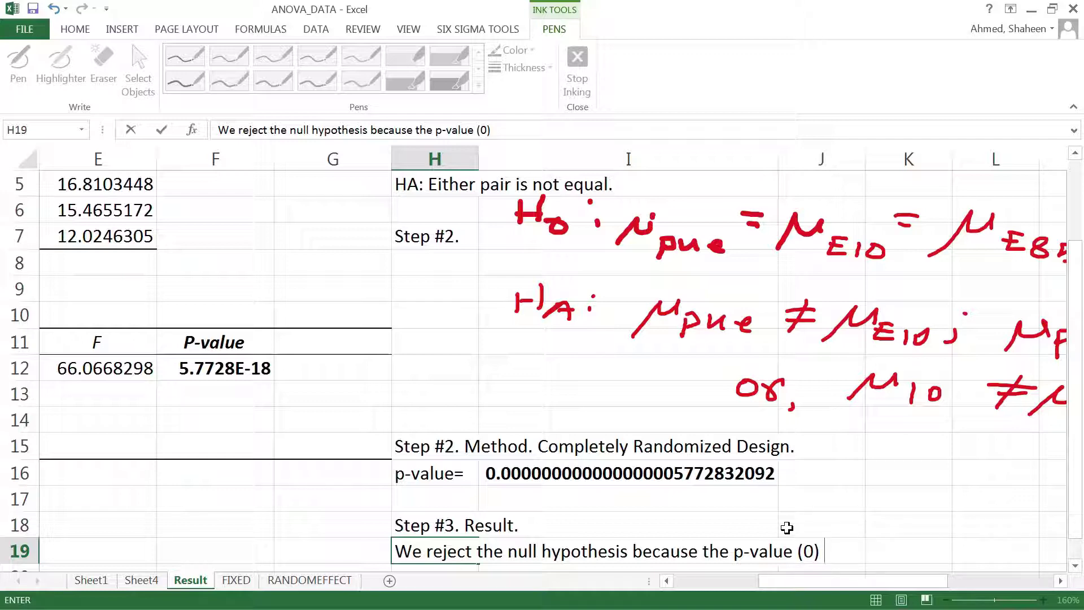
type("(0) smaller than the level of")
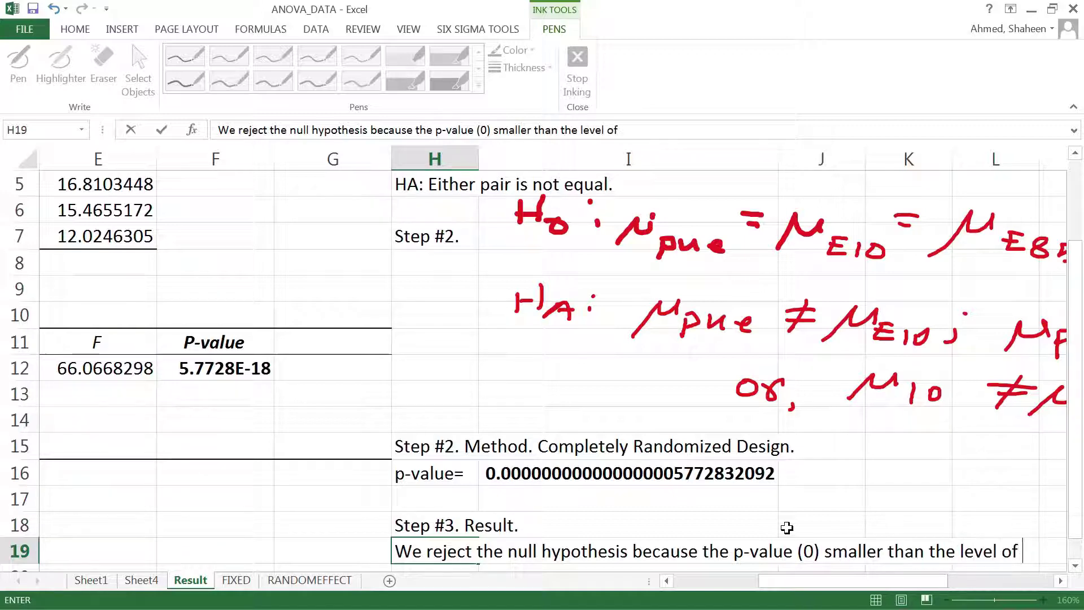
key("Return")
type("signficance.")
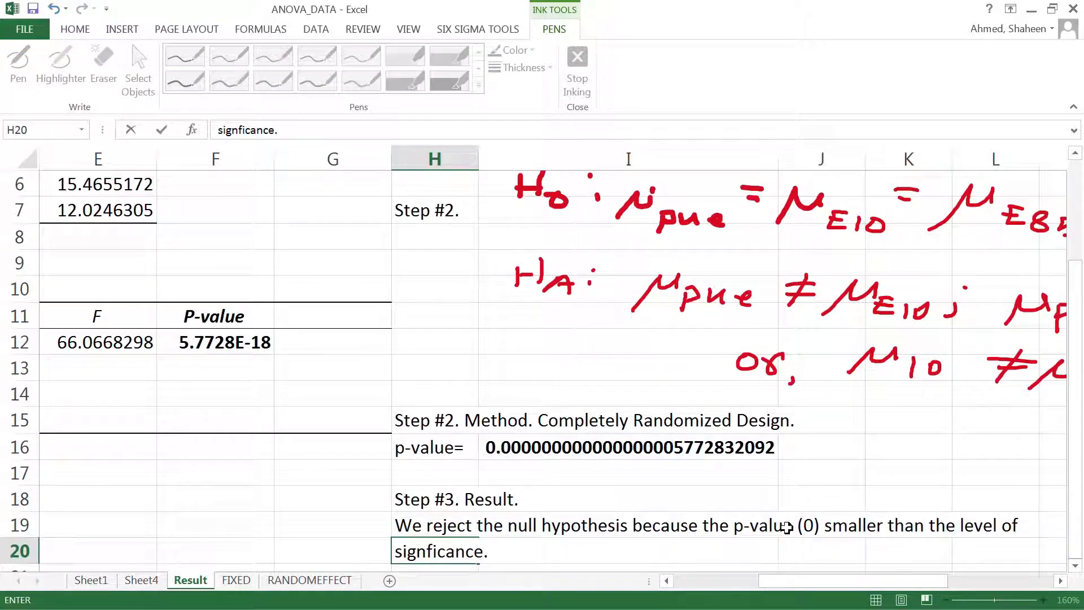
key("F2")
scroll(556, 529, "down", 1)
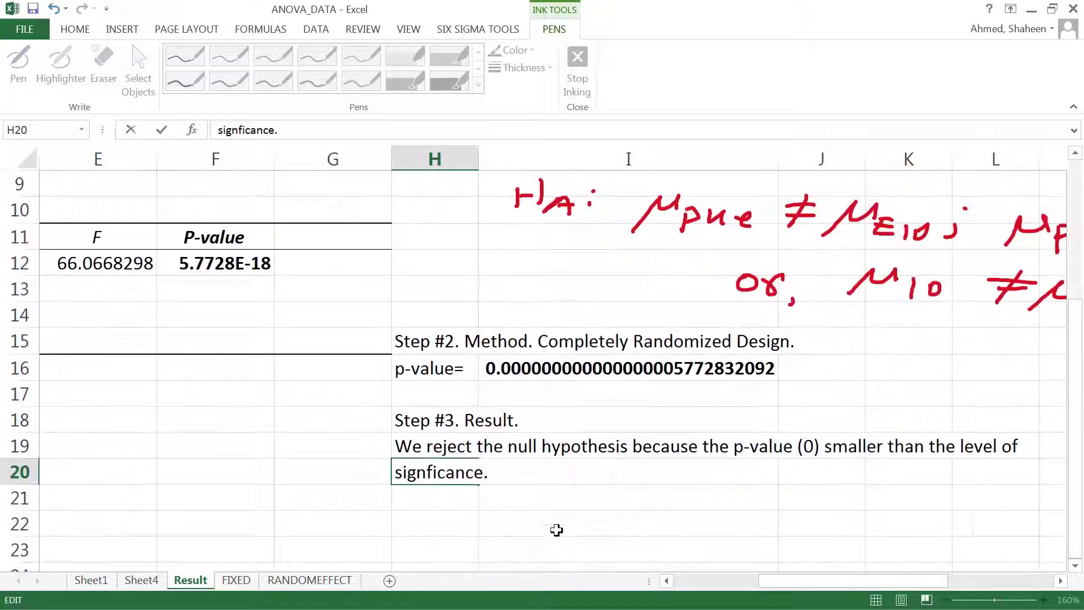
key("Return")
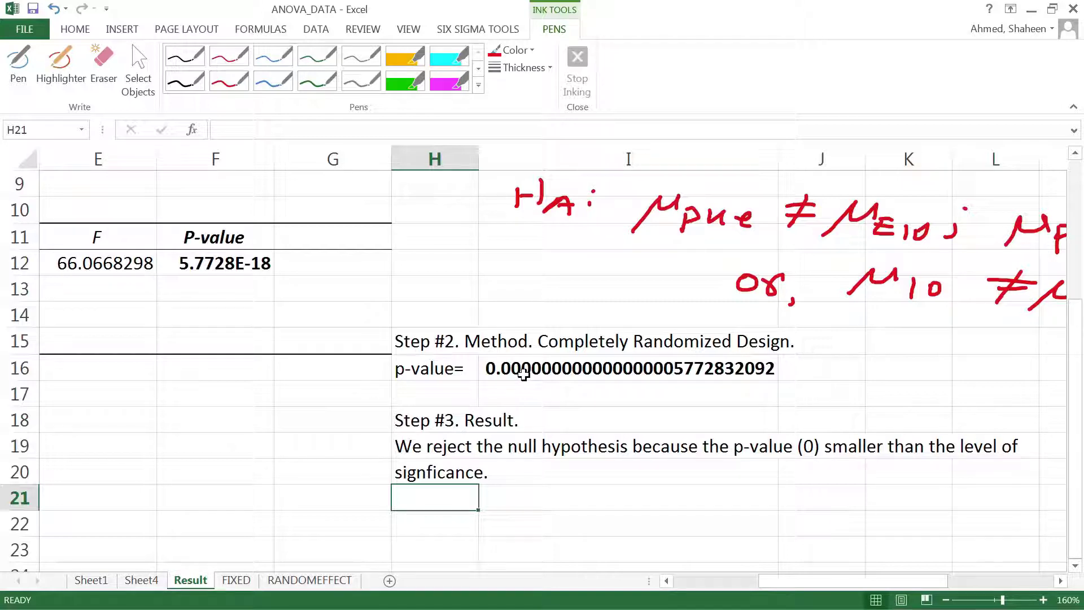
Type 'Step #4. Contextual Conclusion.' into H22, below the Step #3 result
scroll(522, 370, "down", 1)
left_click(419, 443)
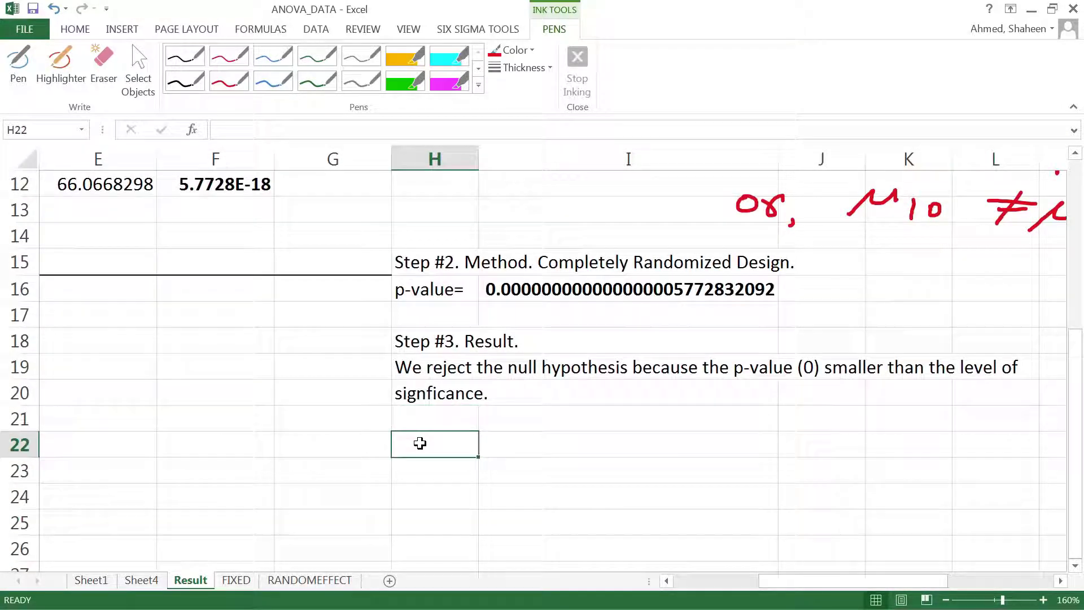
type("Step ")
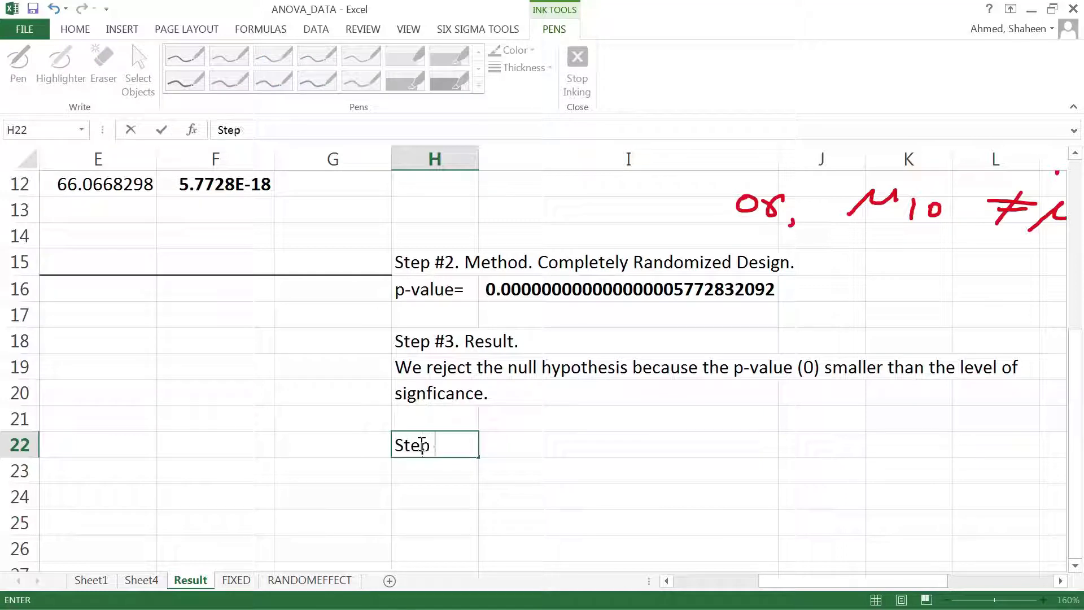
type("#4. Con")
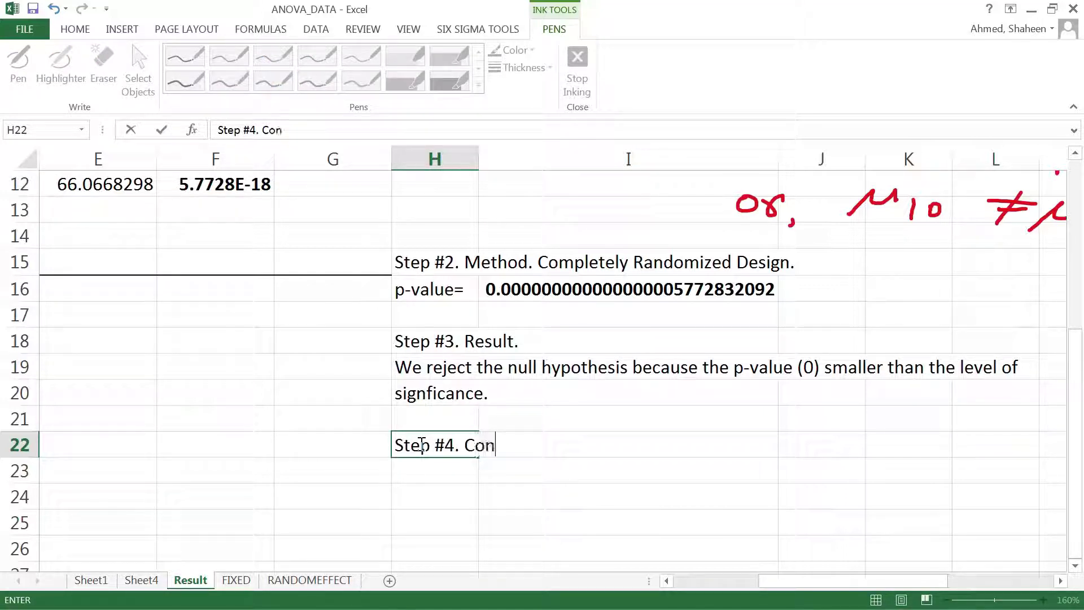
type("textual Conc")
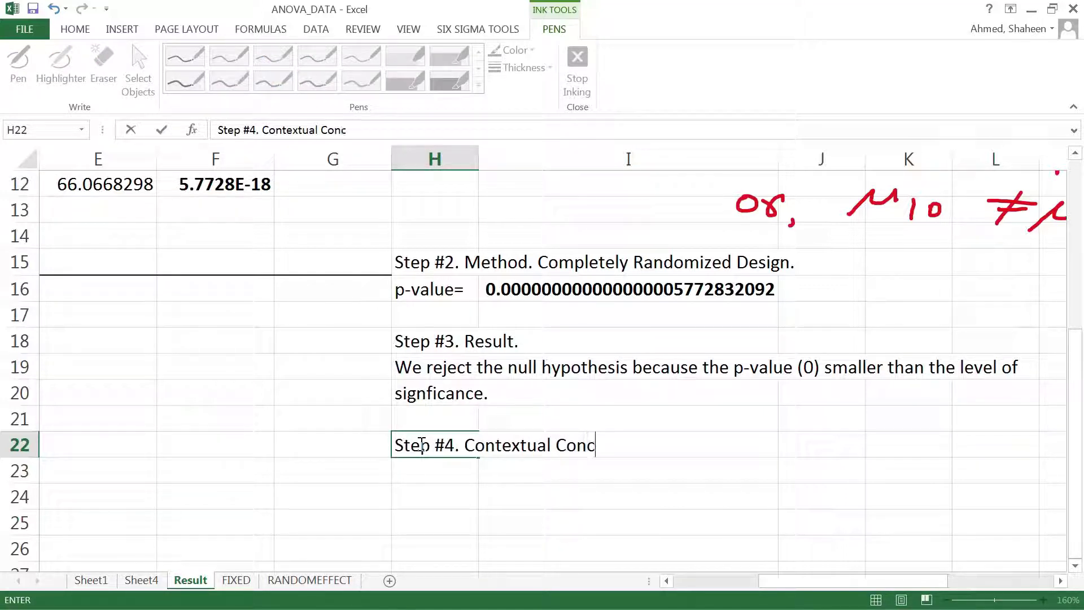
type("lusion.")
key("Return")
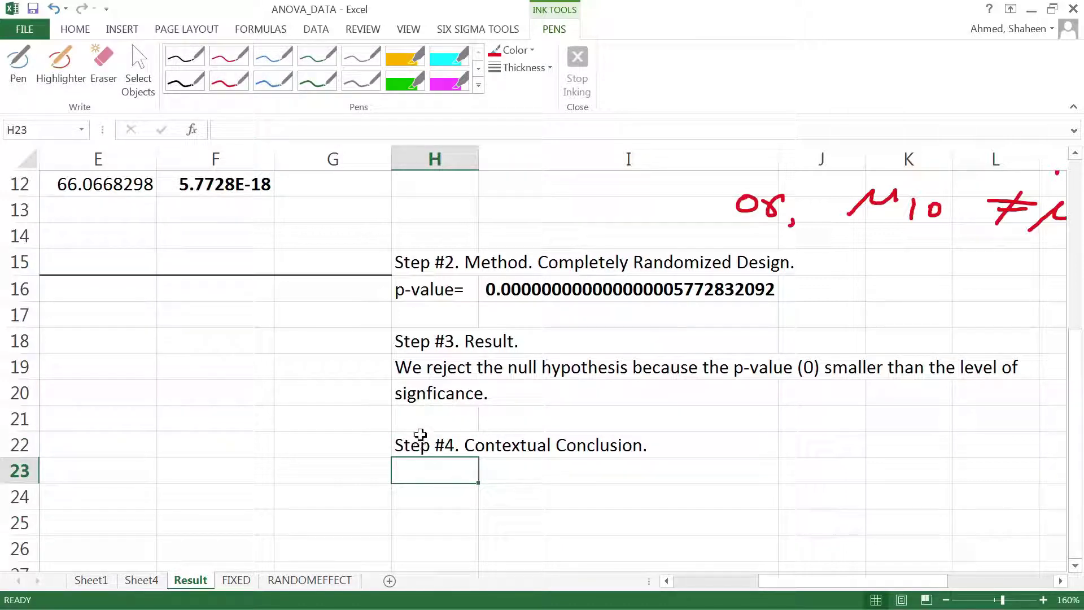
scroll(564, 437, "up", 2)
scroll(576, 438, "up", 1)
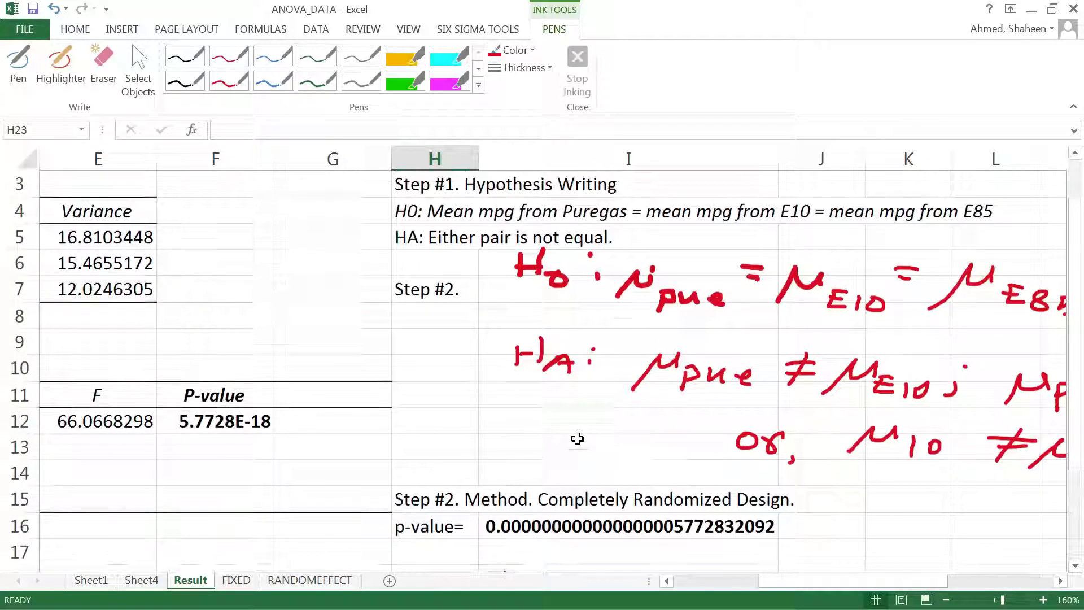
scroll(577, 438, "down", 4)
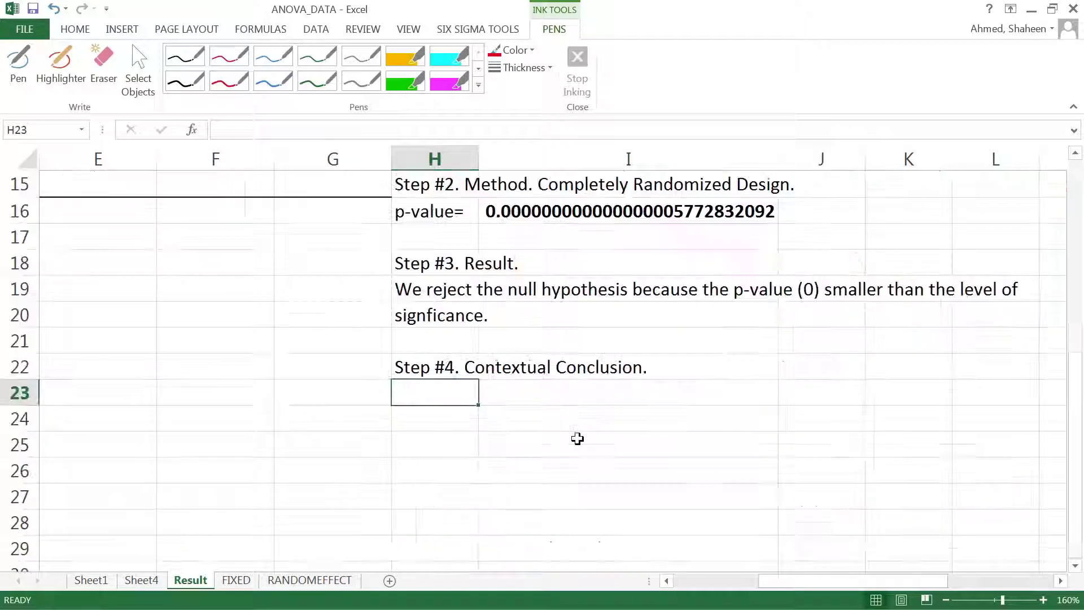
scroll(577, 438, "up", 4)
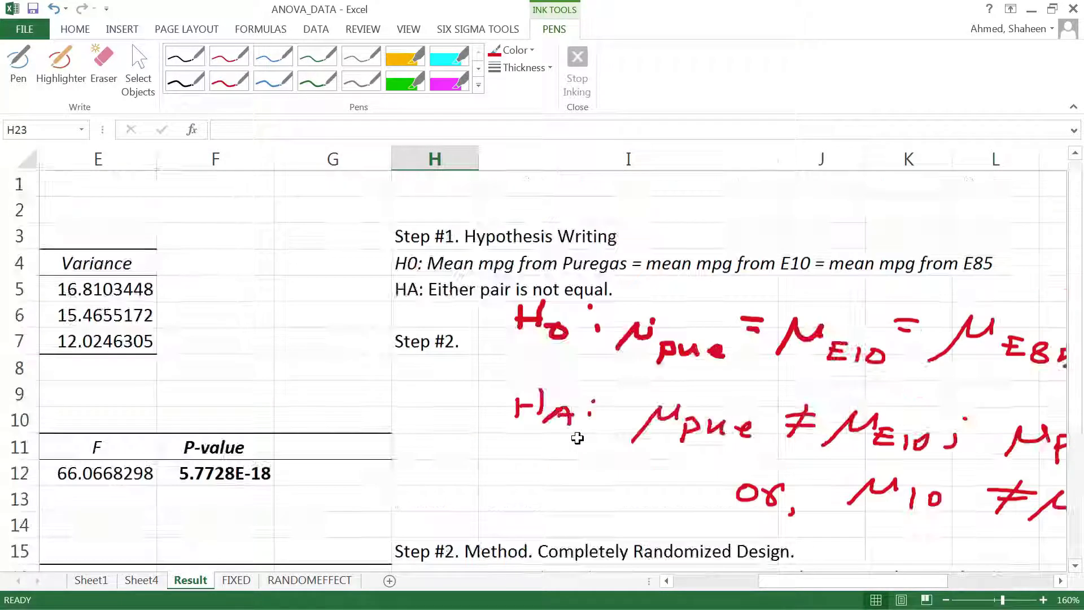
scroll(577, 438, "down", 4)
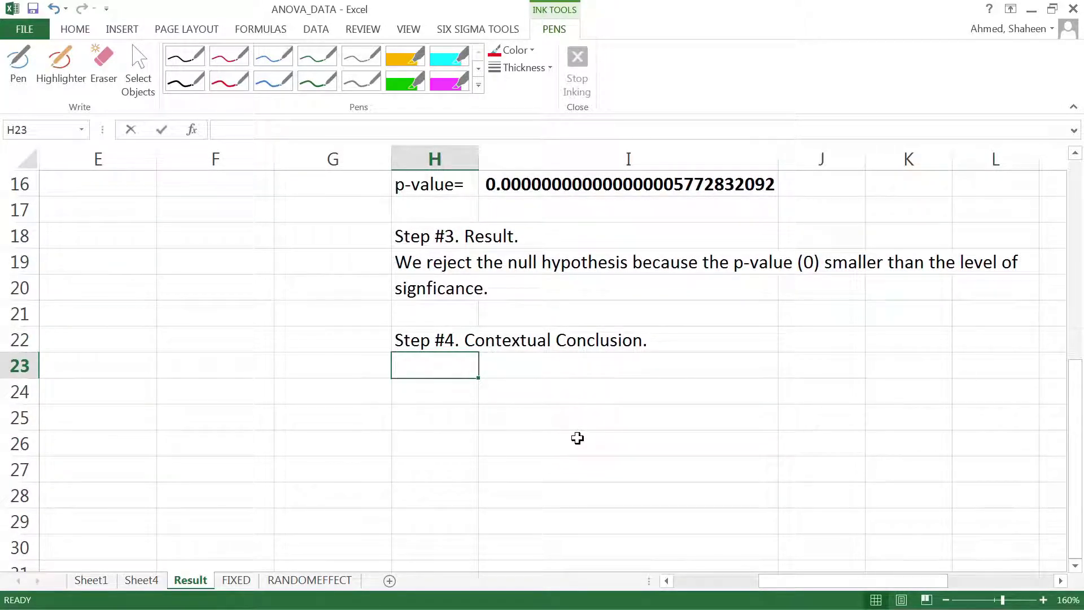
Type 'The gas mileage from the three different types of fuel are sta' in H23, correcting typos
type("The gas mile")
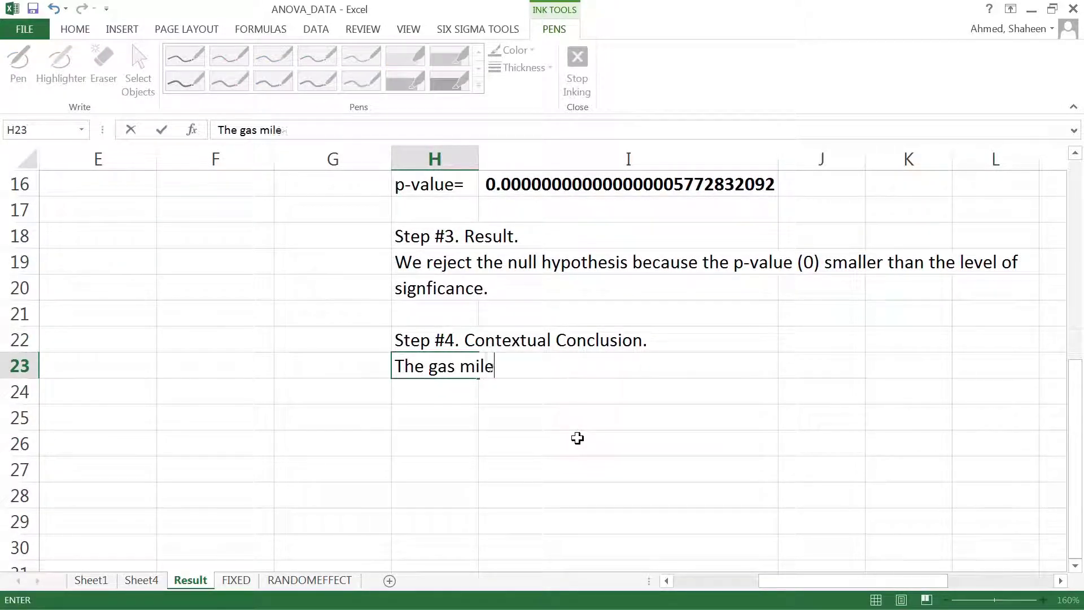
type("age from the t")
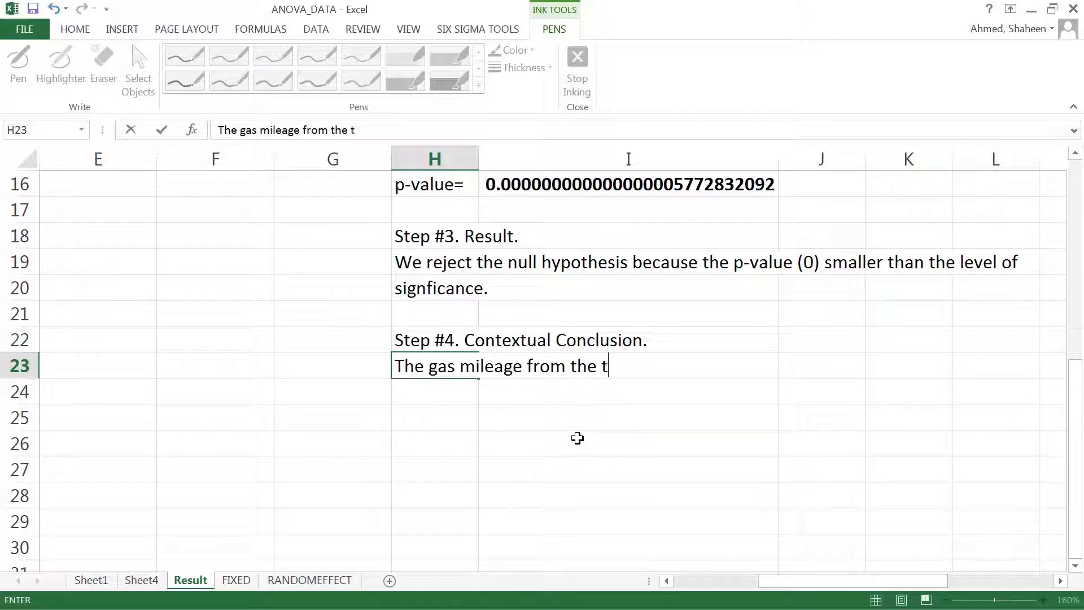
type("hree diffe")
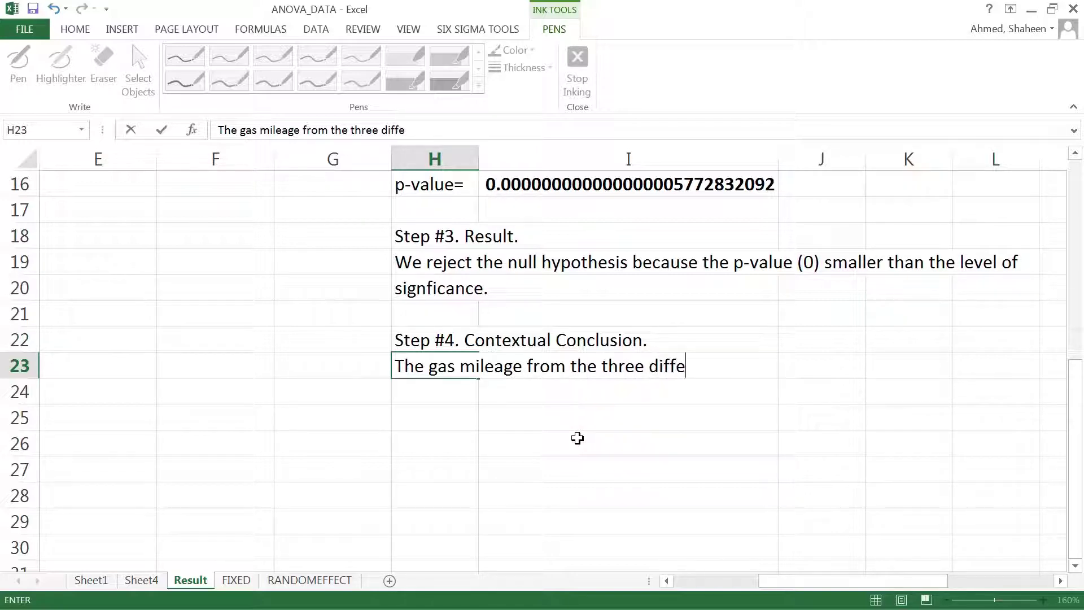
type("rent types f")
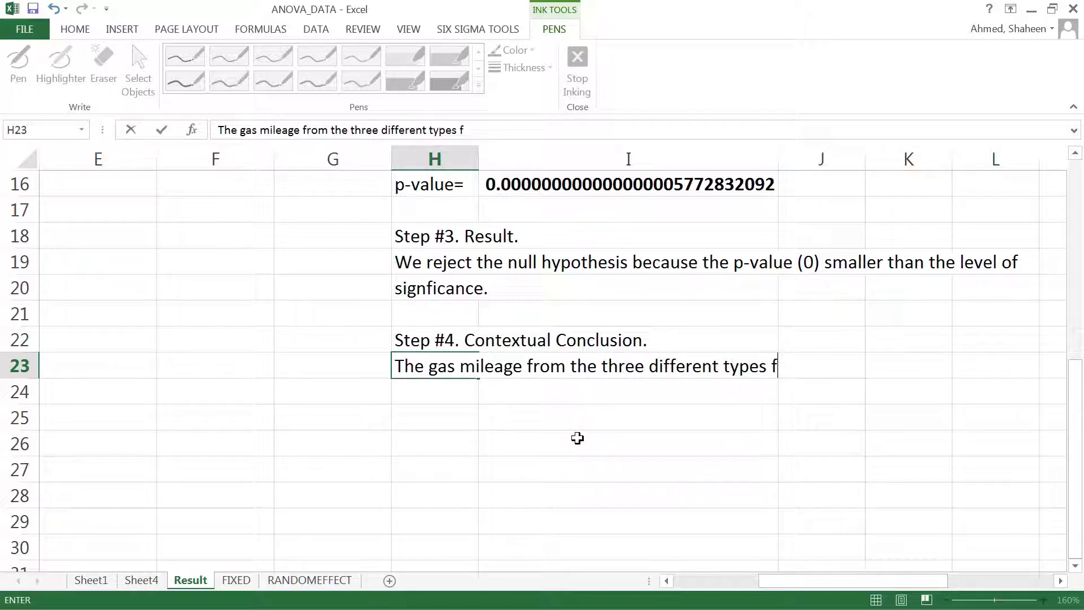
type("o")
key("BackSpace")
key("BackSpace")
type("of fule")
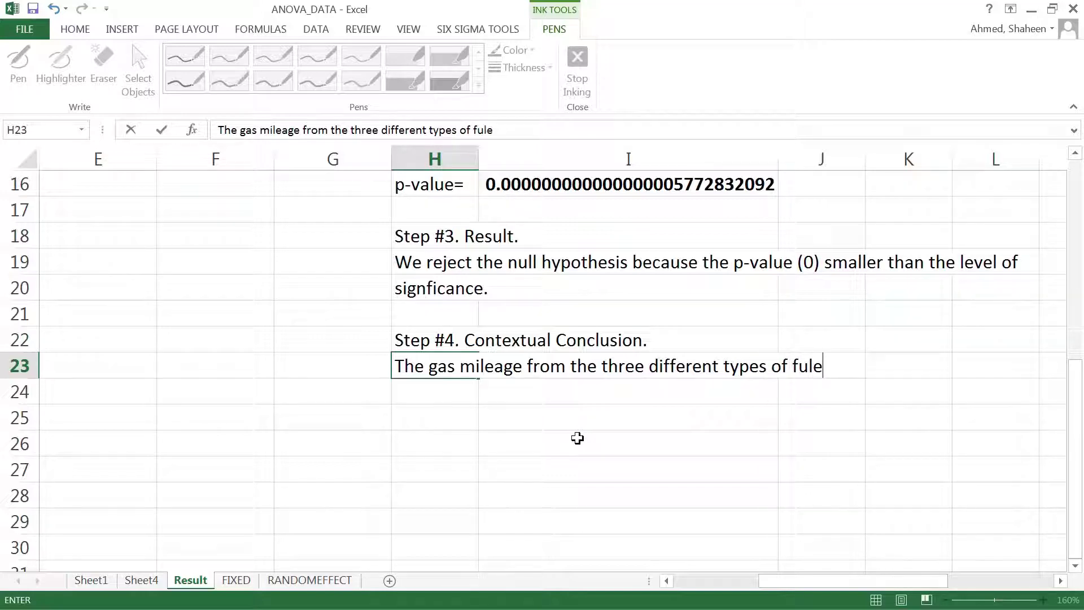
key("BackSpace")
key("BackSpace")
type("el are sta")
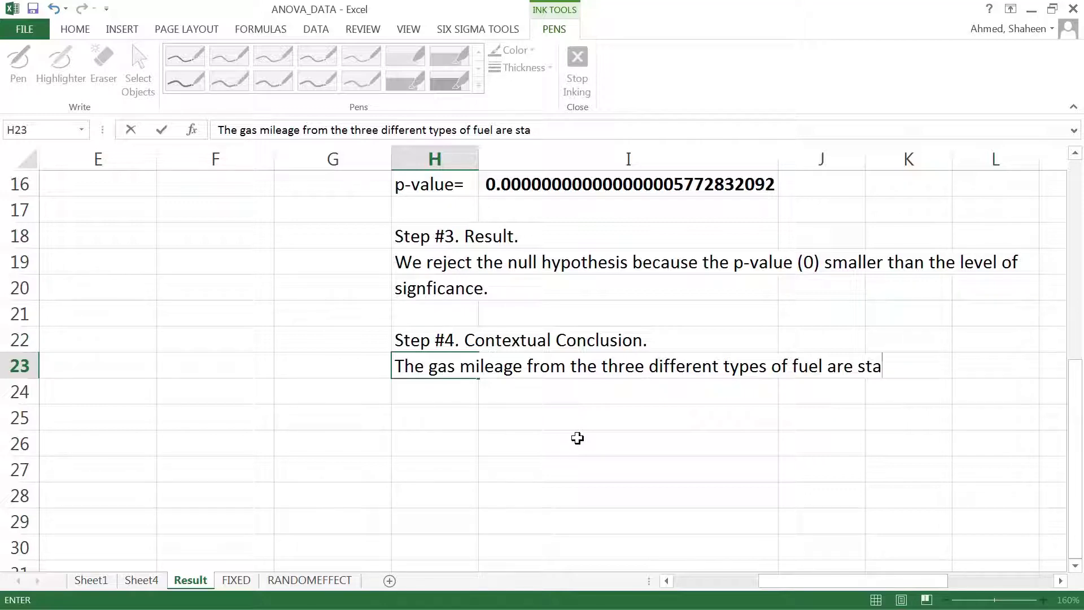
scroll(577, 438, "up", 4)
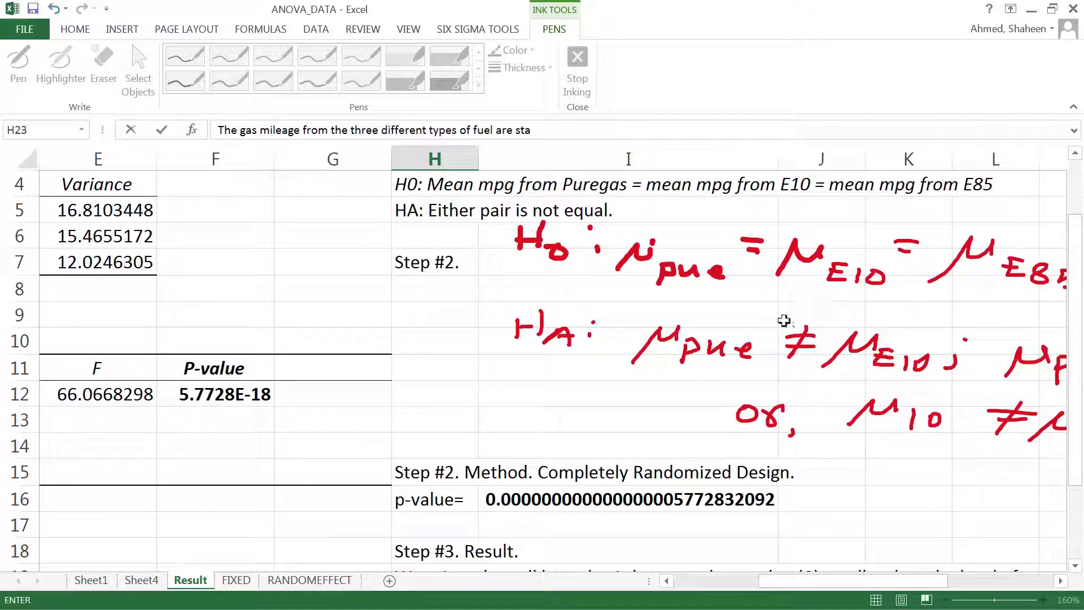
left_click_drag(894, 585, 906, 585)
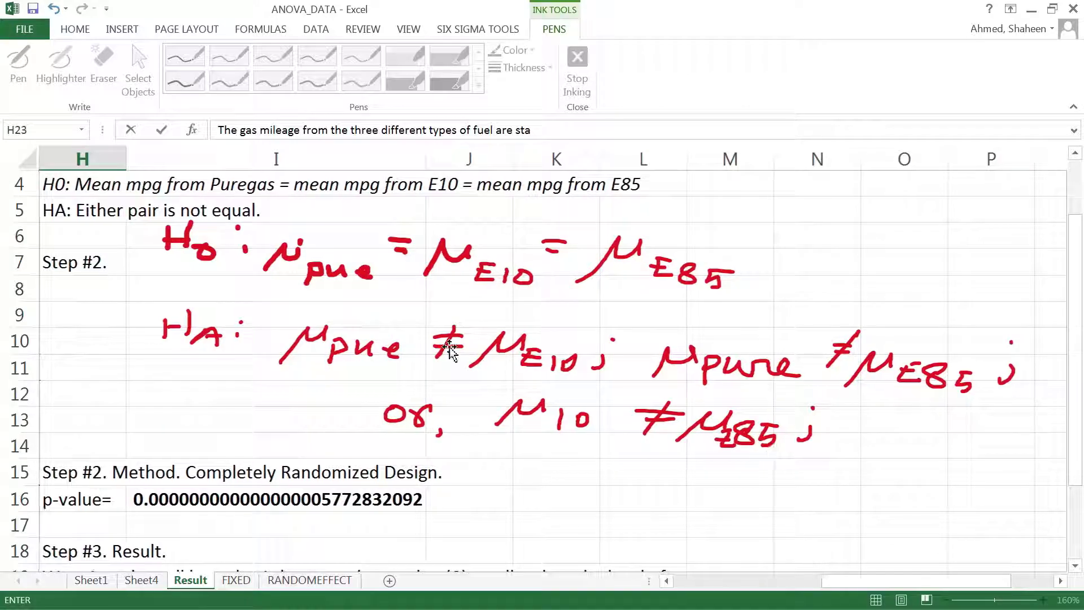
scroll(480, 374, "down", 2)
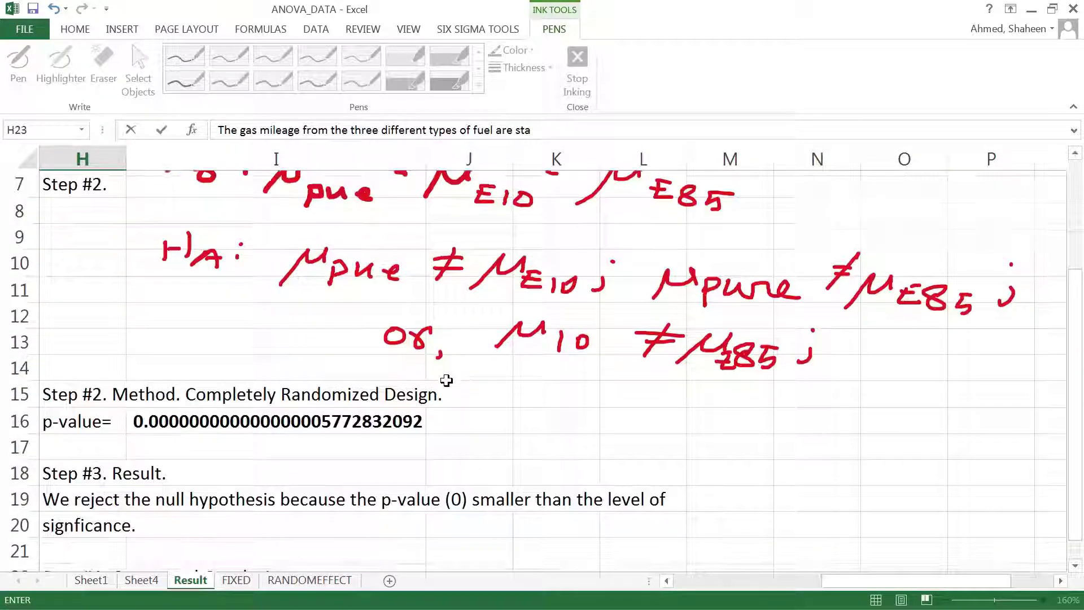
left_click_drag(846, 581, 784, 582)
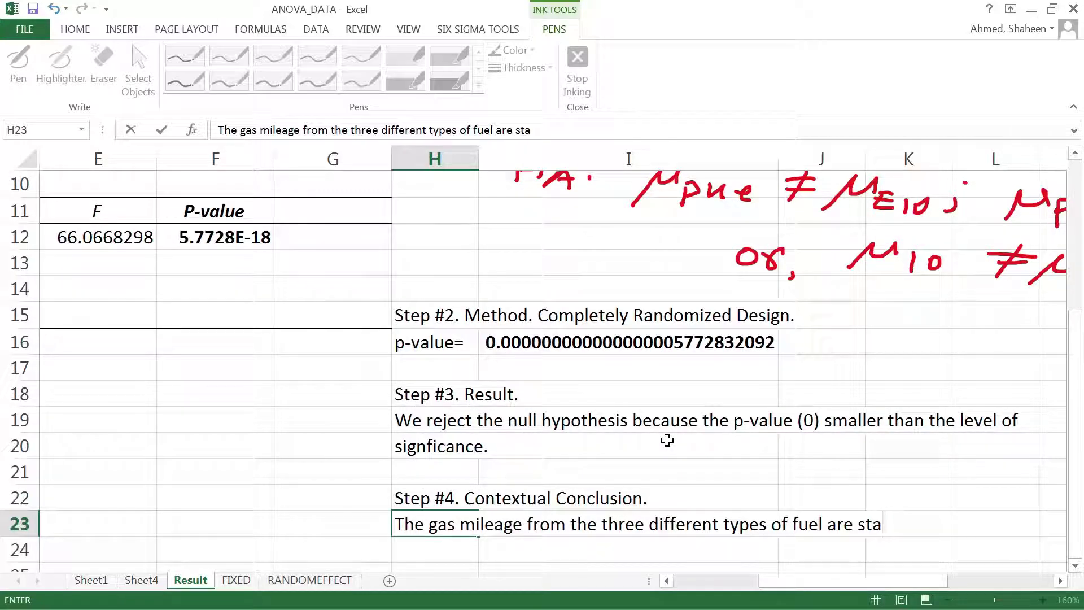
scroll(834, 471, "down", 1)
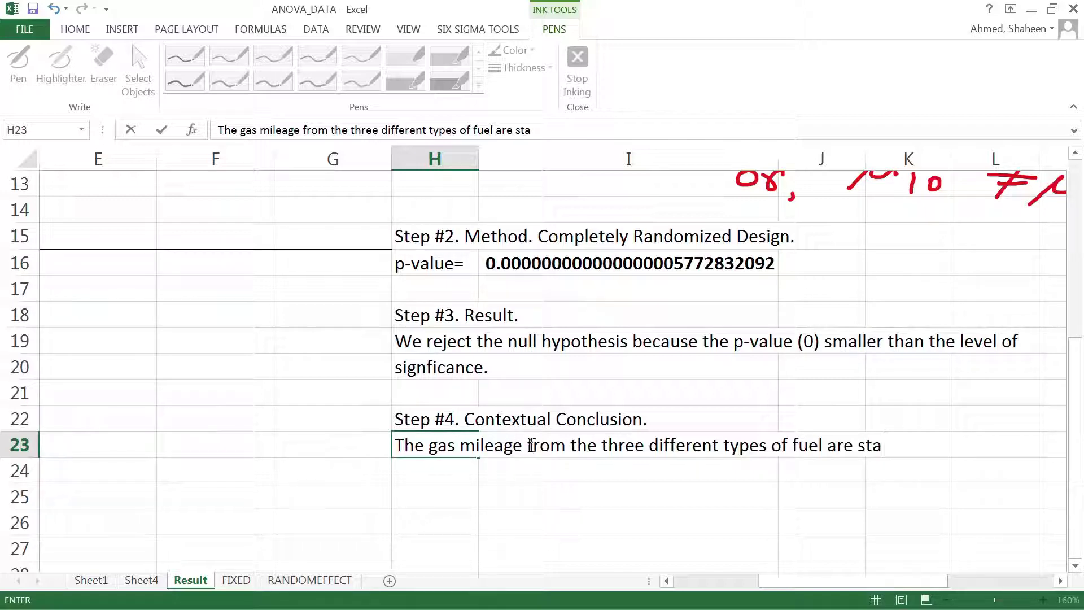
Replace the H23 draft with 'Statistically, either pair is not equal.'
left_click_drag(399, 446, 900, 449)
type("Sta")
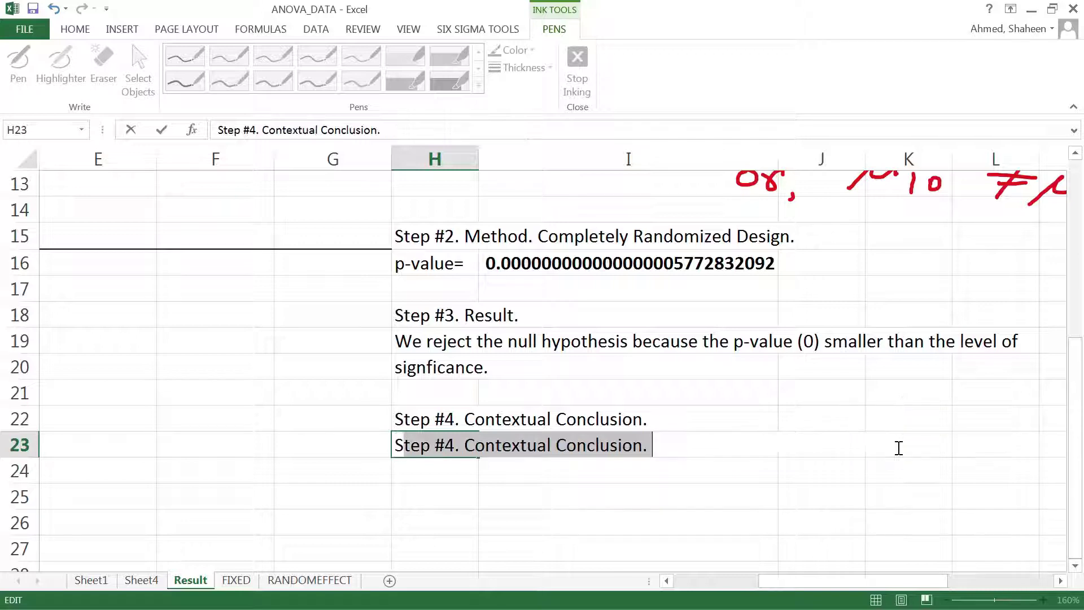
type("tistically, the")
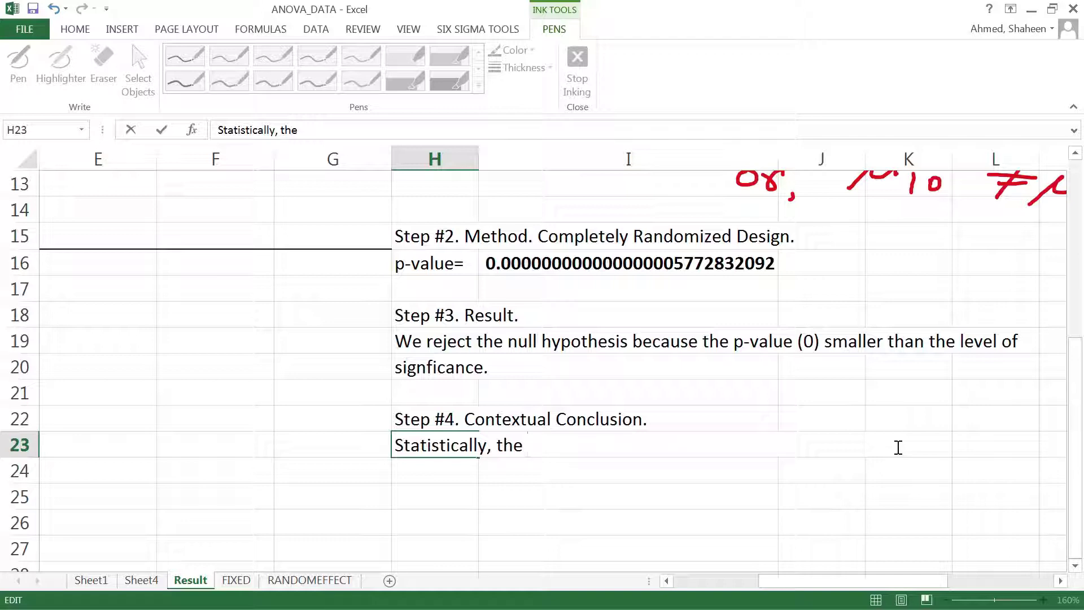
key("BackSpace")
key("BackSpace")
key("BackSpace")
type("either pair ")
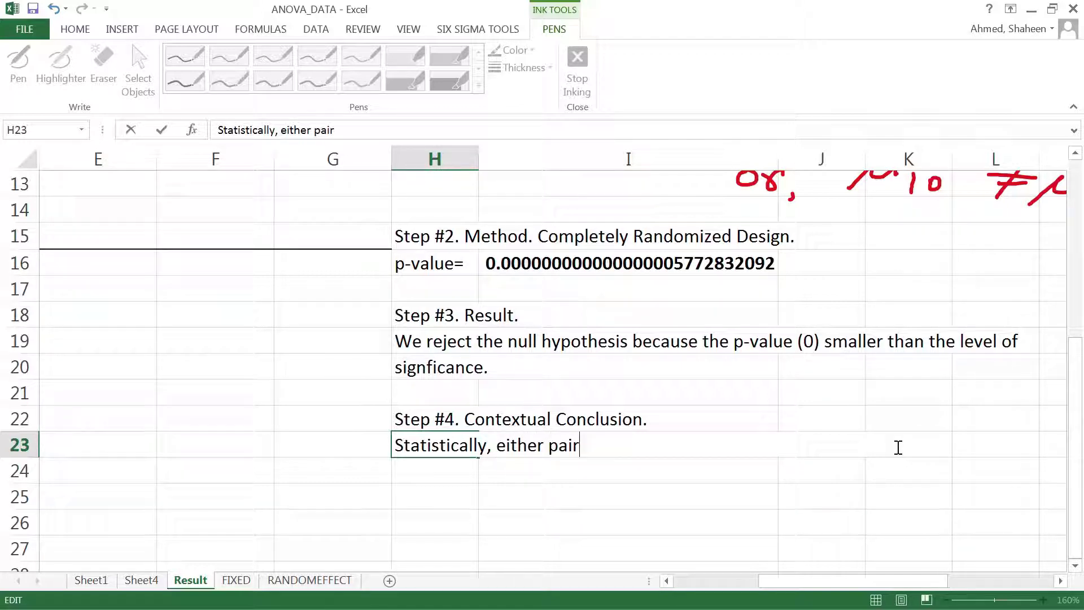
type("is not equal.")
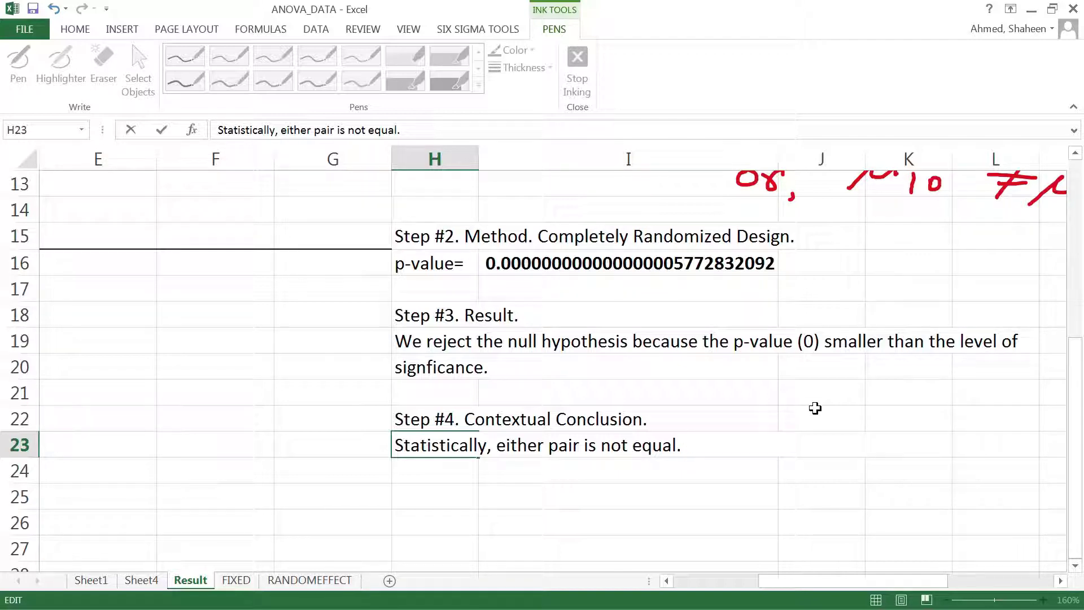
scroll(815, 408, "up", 1)
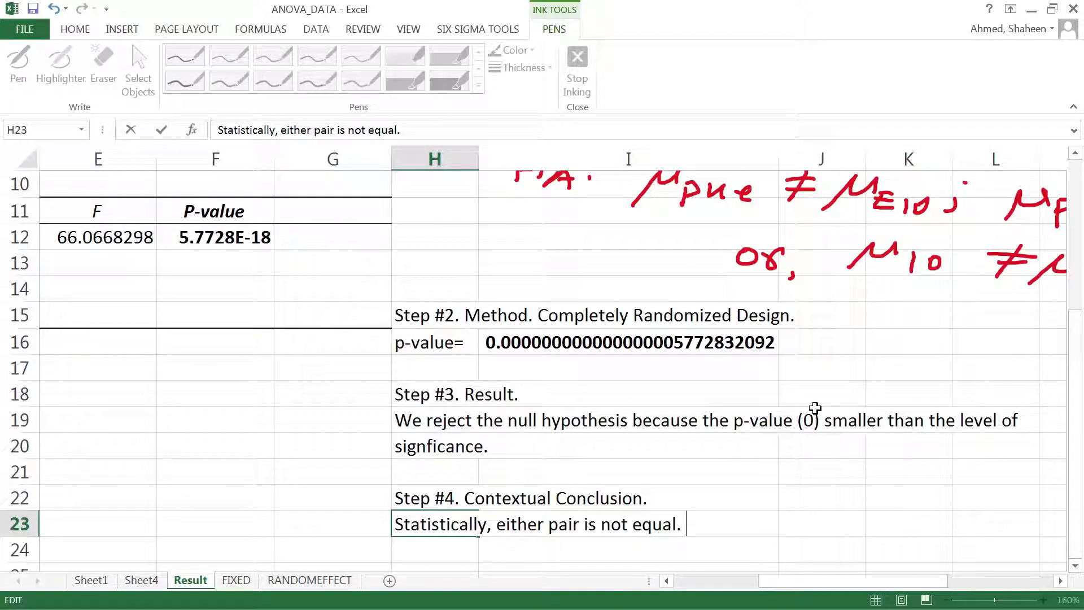
scroll(815, 407, "up", 1)
scroll(815, 407, "up", 1)
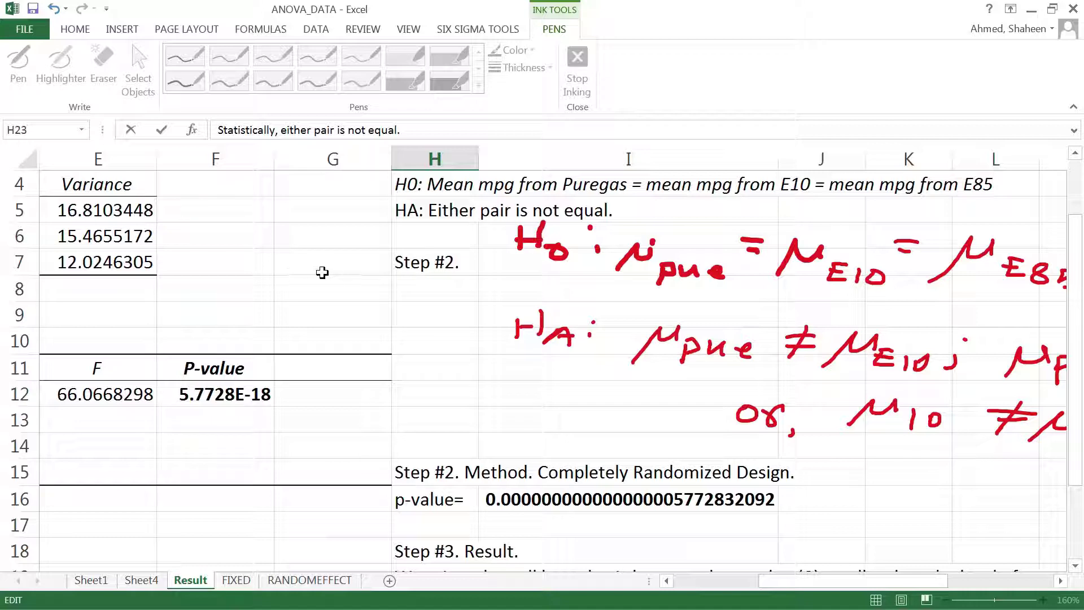
Commit the H23 conclusion and scroll to review the ANOVA output beside the four steps
scroll(396, 288, "down", 1)
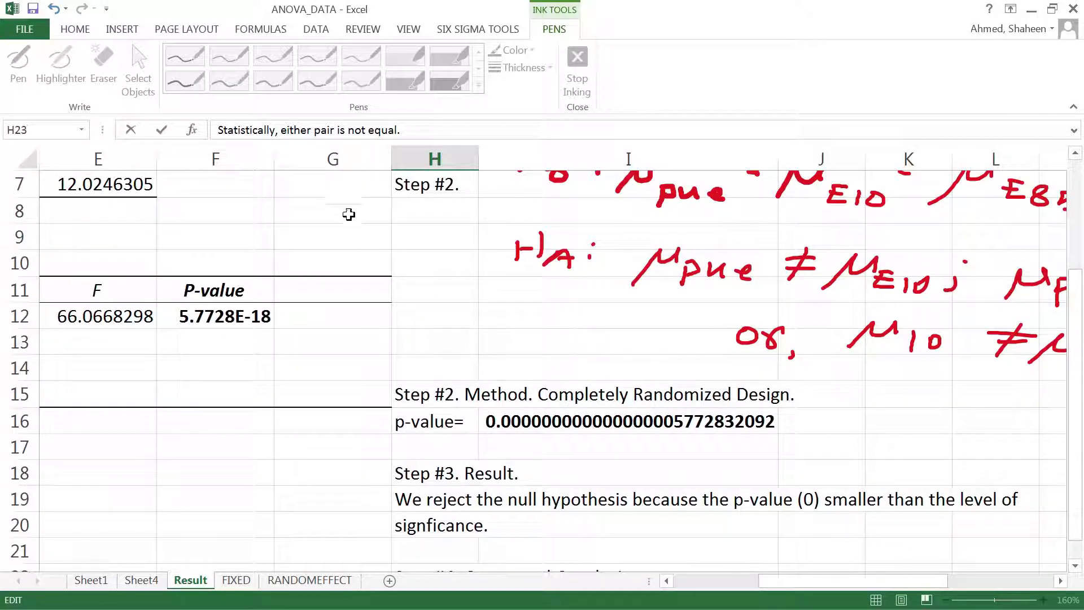
left_click(508, 415)
scroll(509, 415, "down", 2)
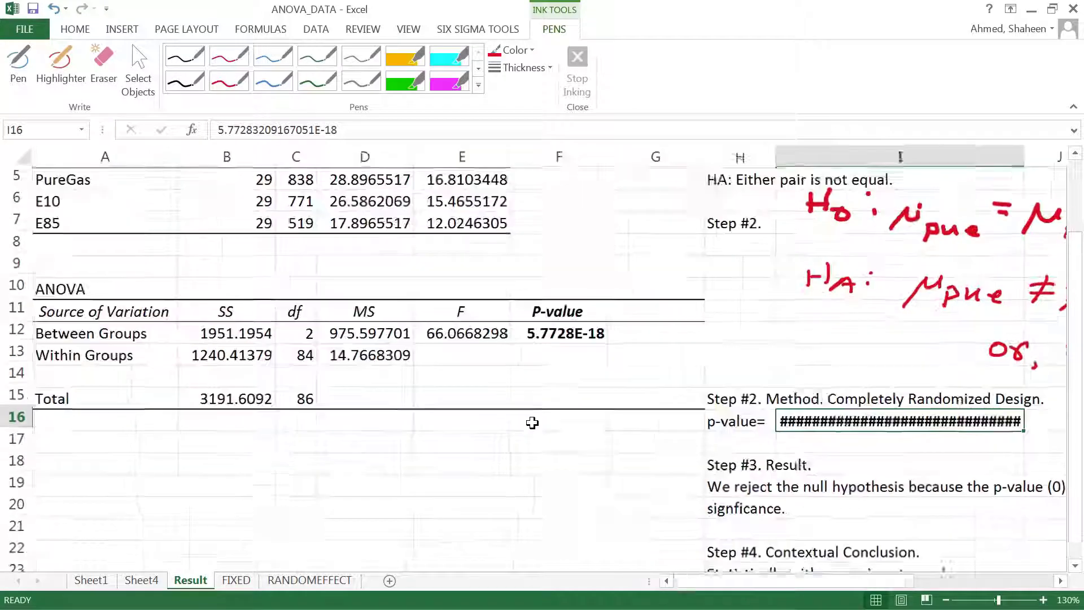
scroll(562, 416, "down", 2)
scroll(580, 413, "up", 2)
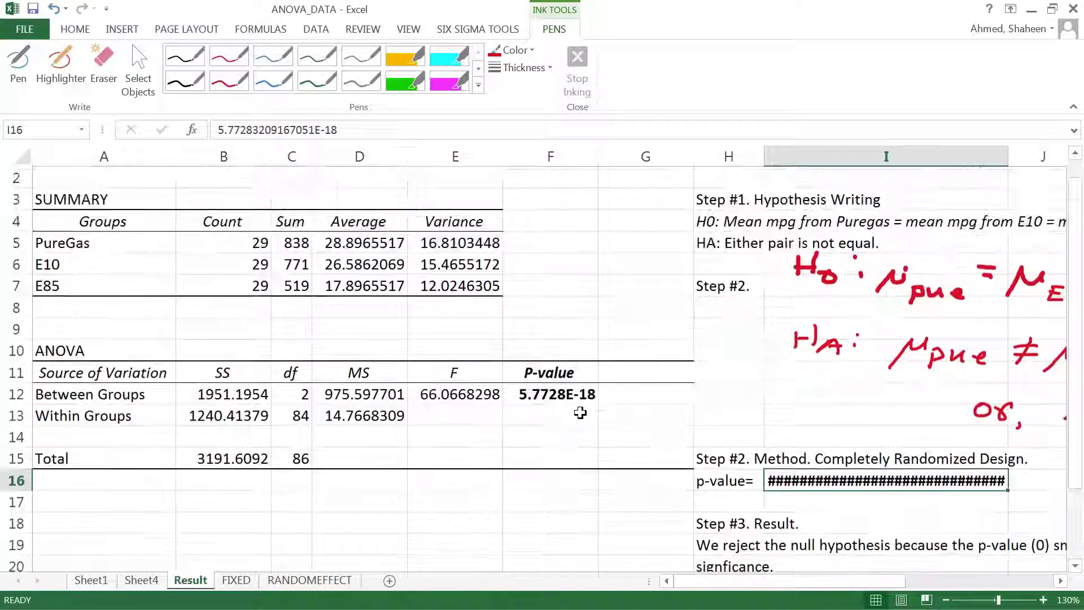